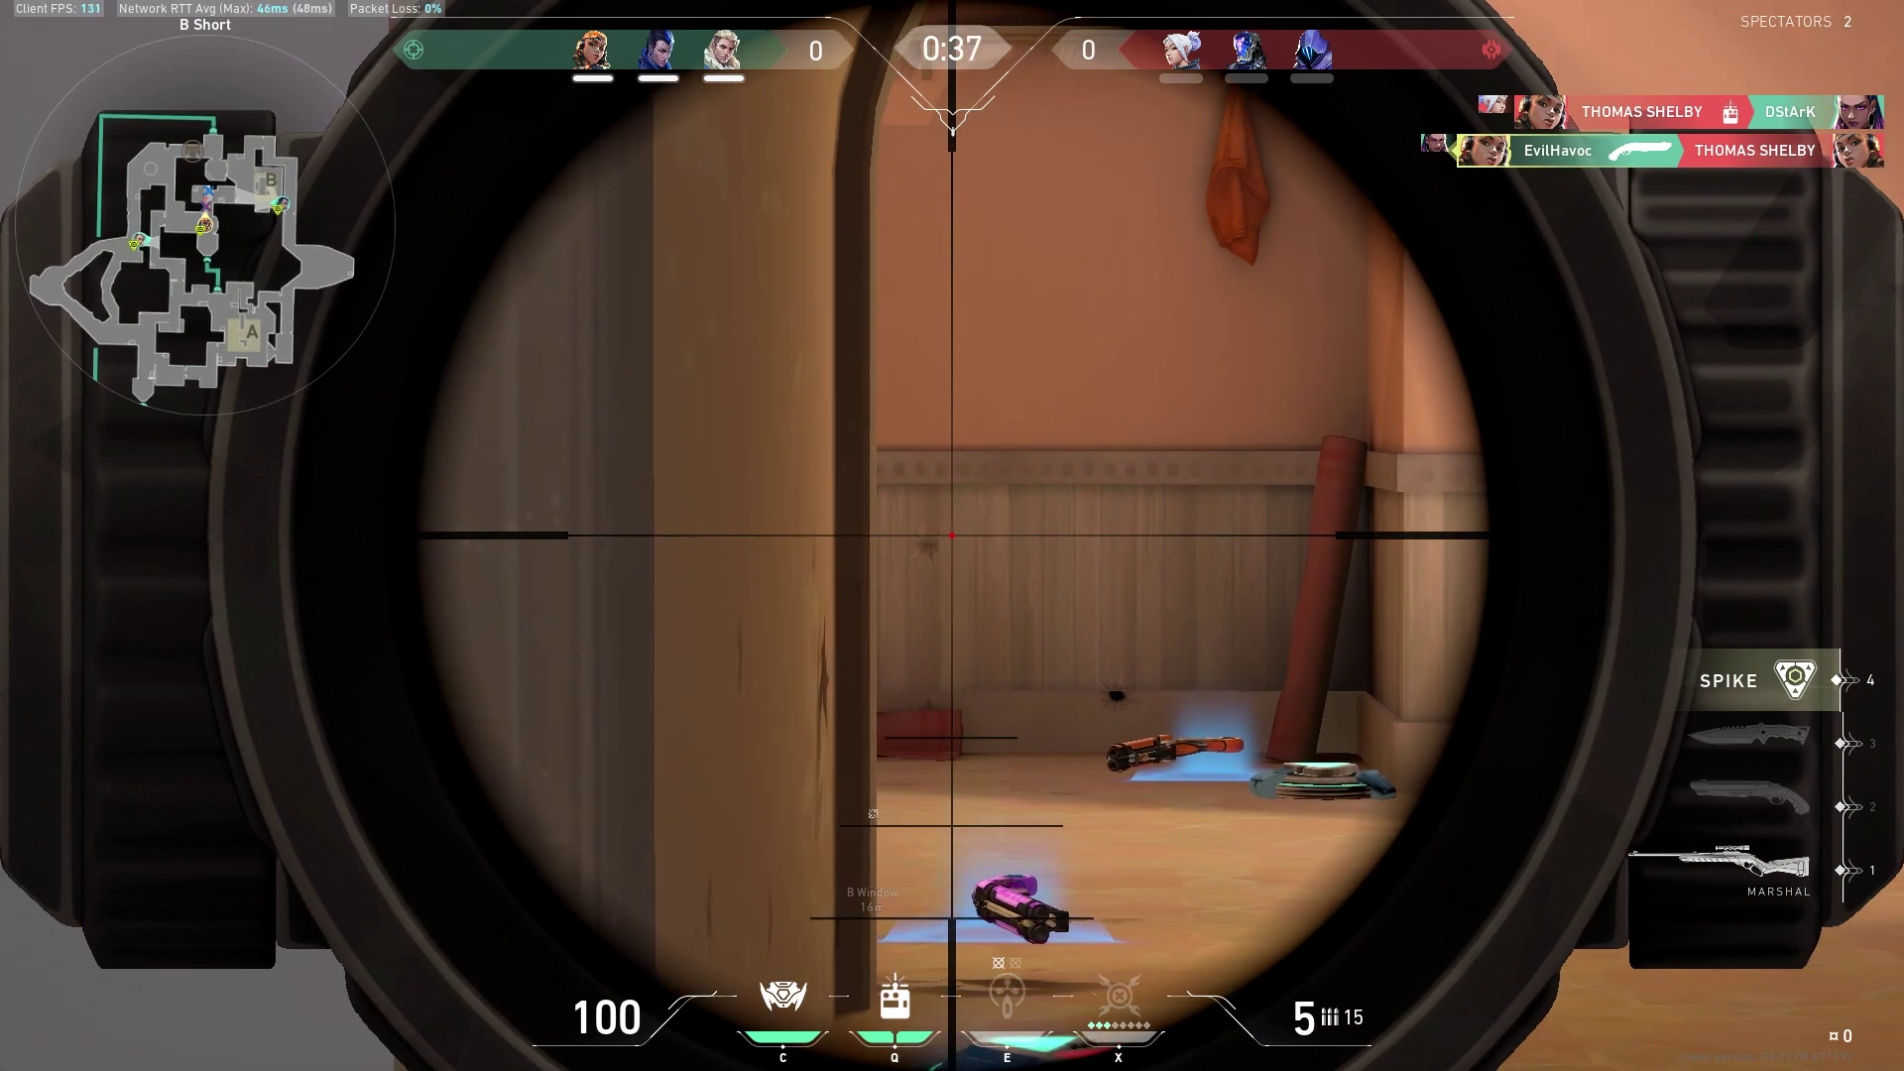
left_click(952, 535)
key("3")
key("w")
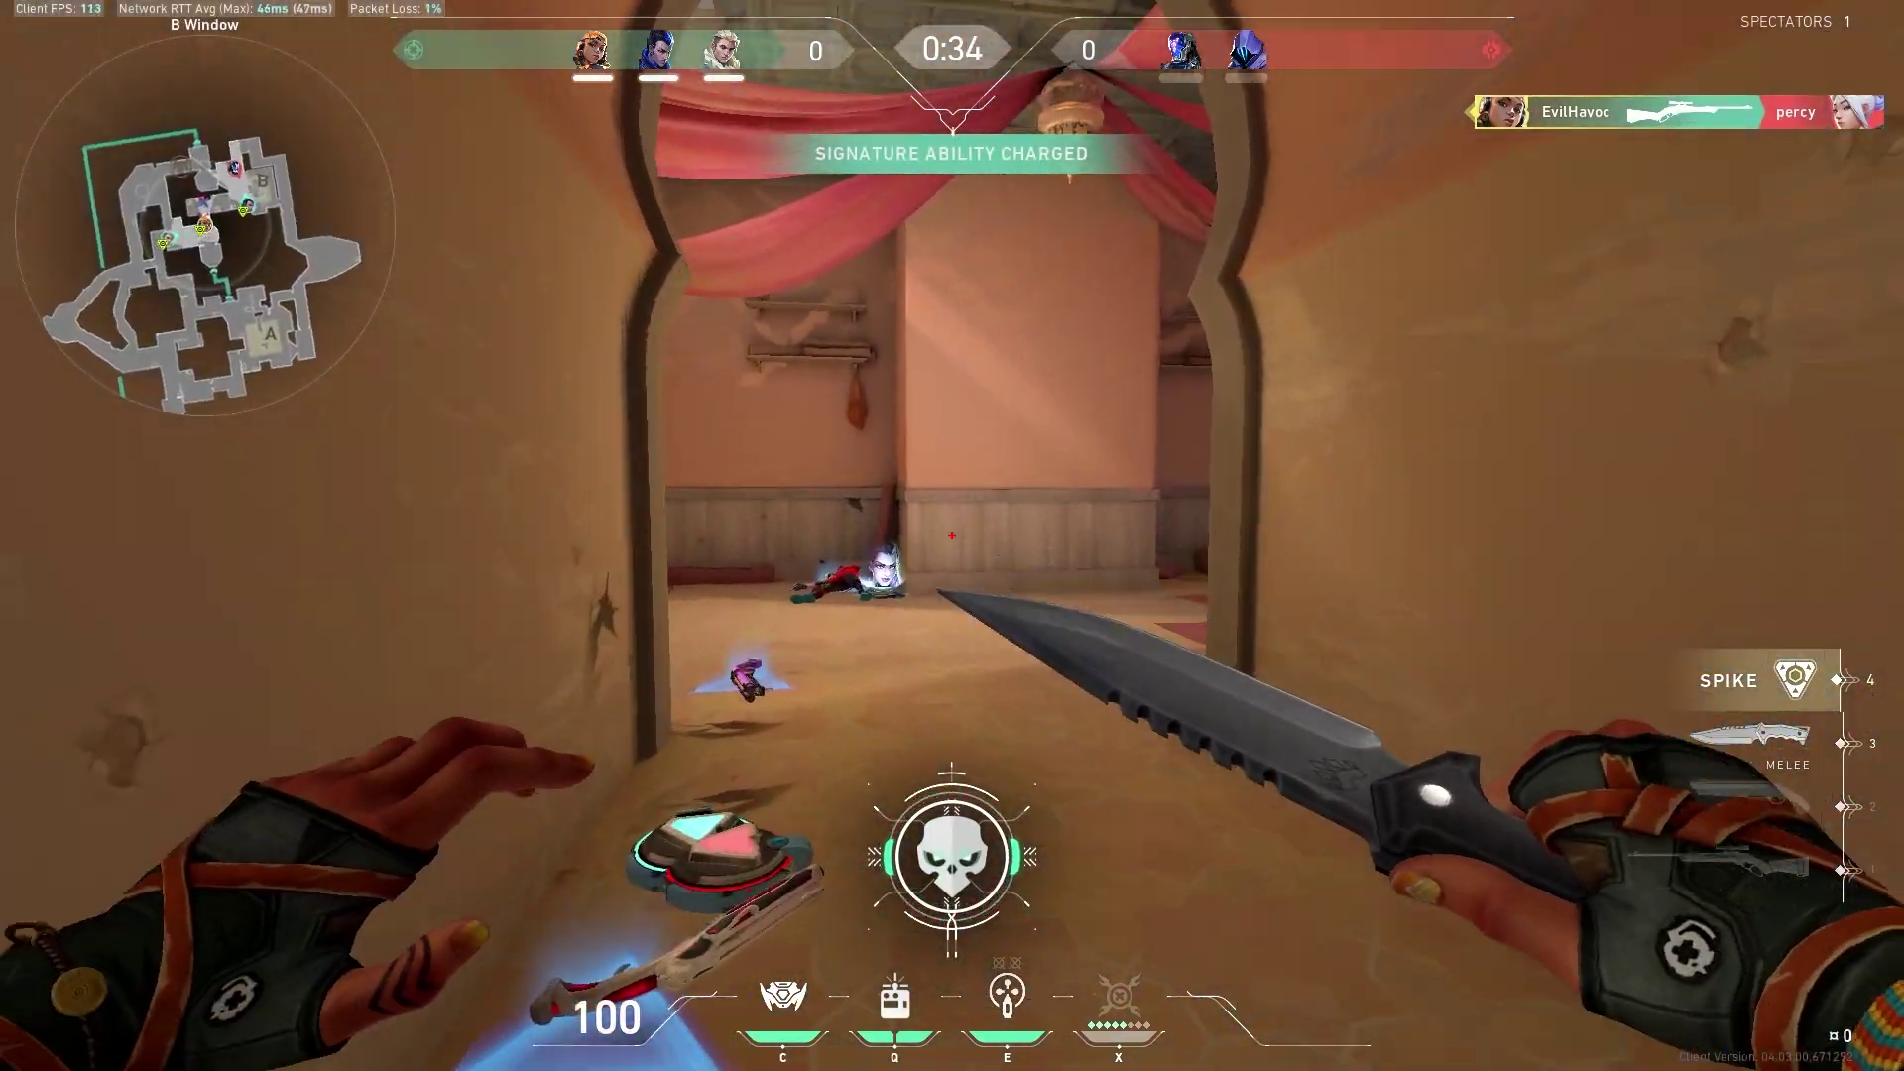
key("e")
left_click(952, 535)
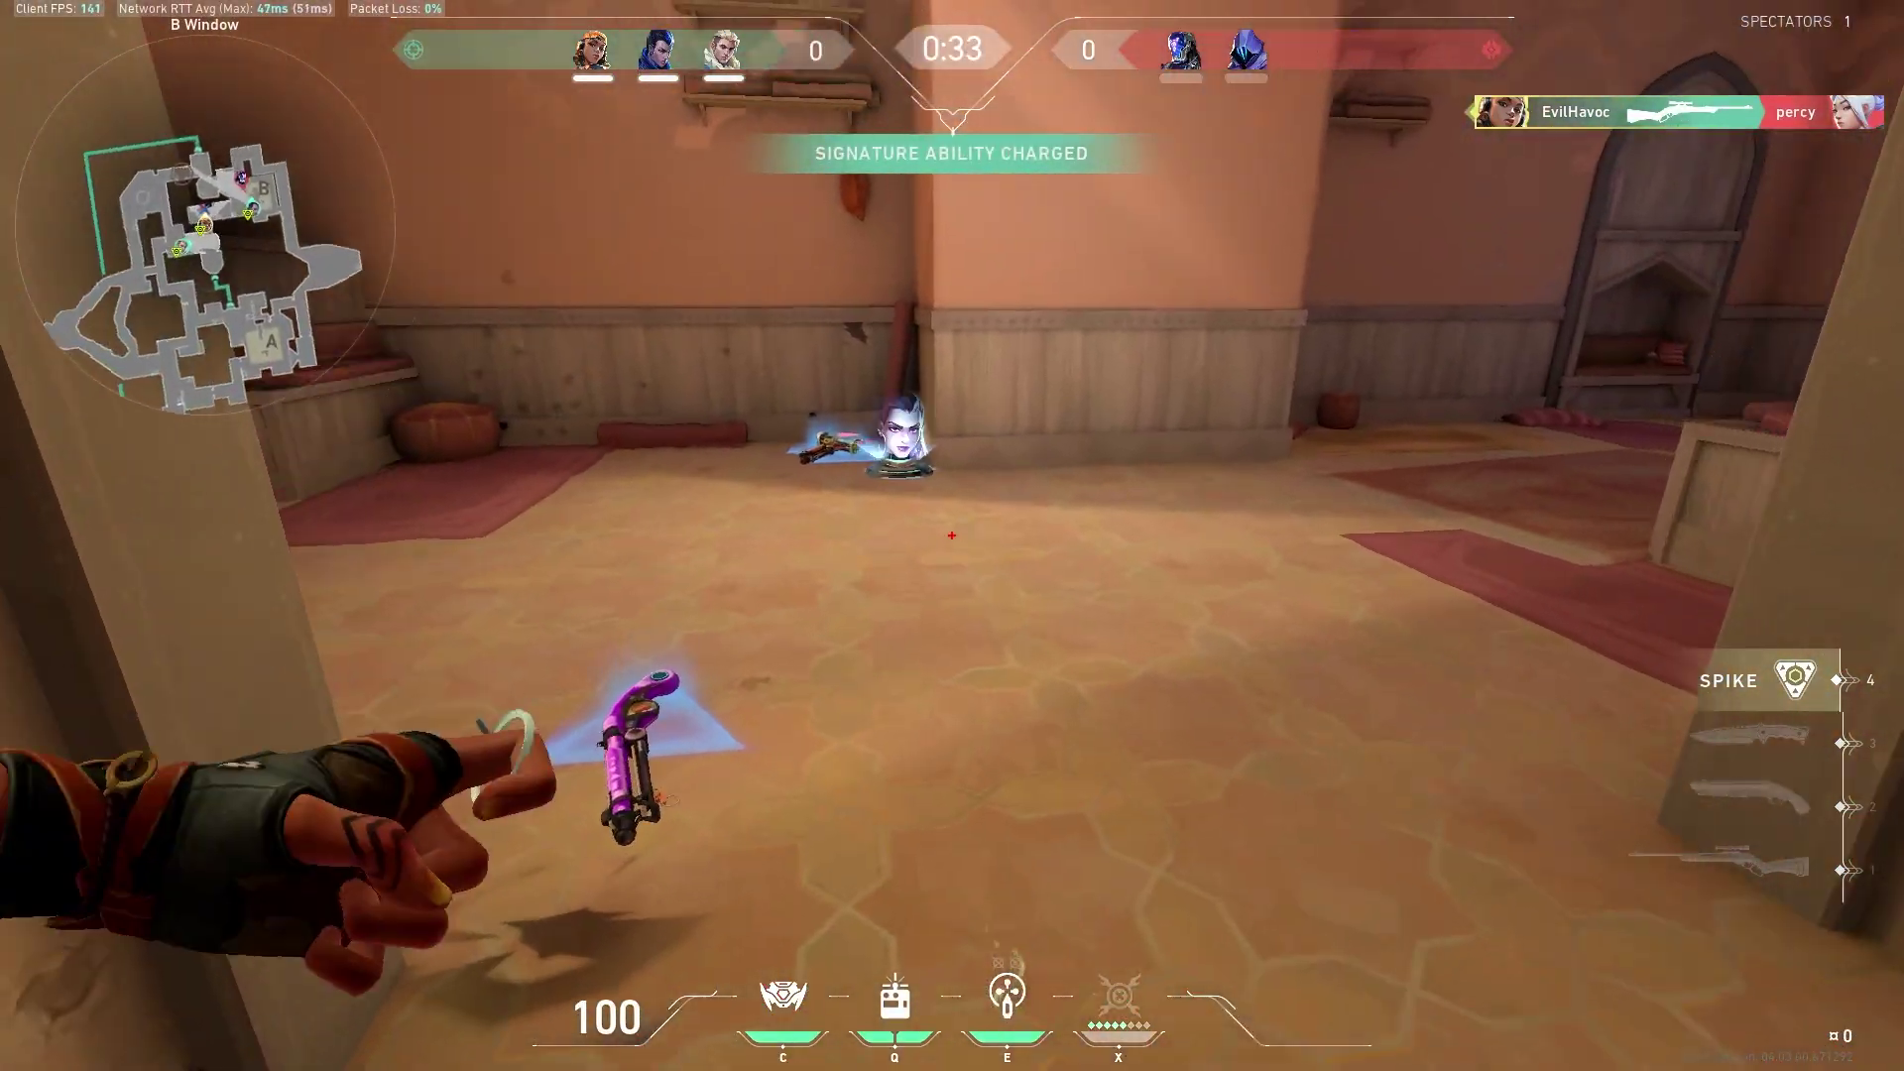
key("f")
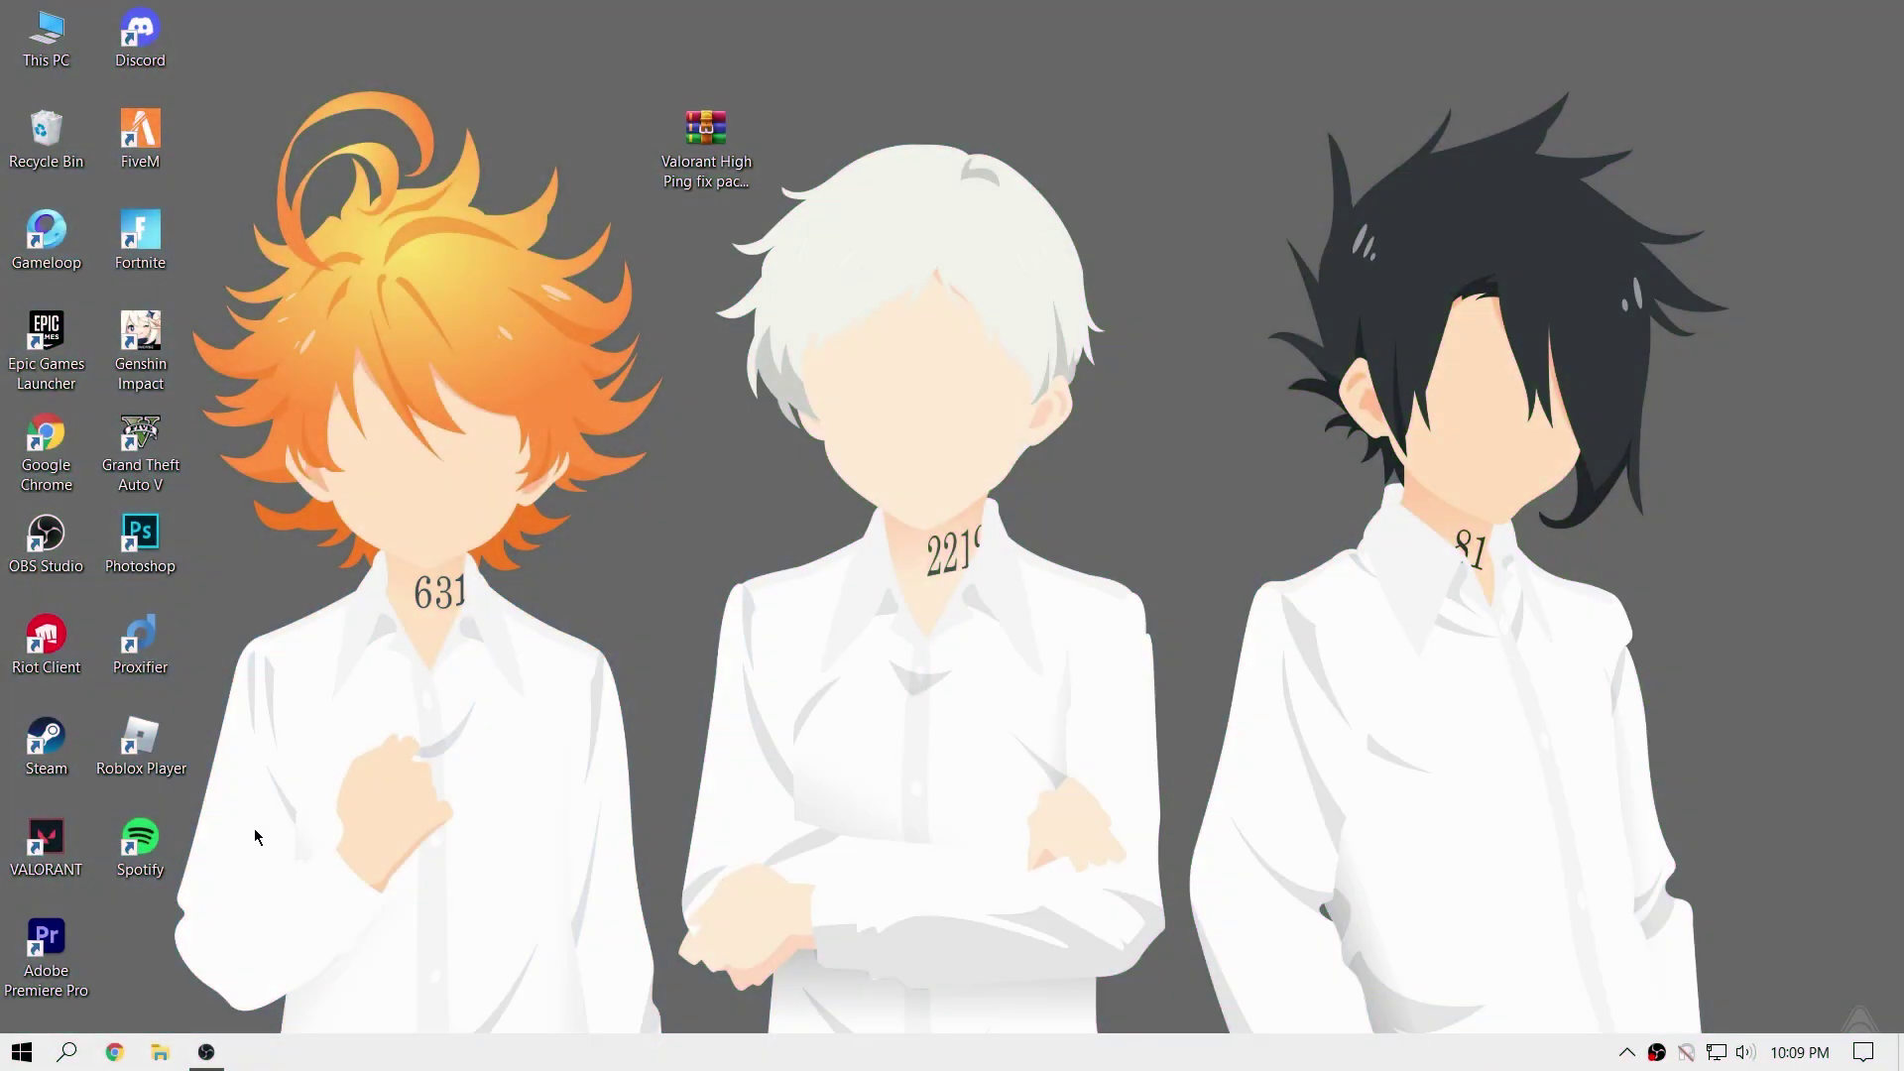
Open the Windows restore point settings through a system search and move the dialog to the middle of the desktop
left_click(69, 1049)
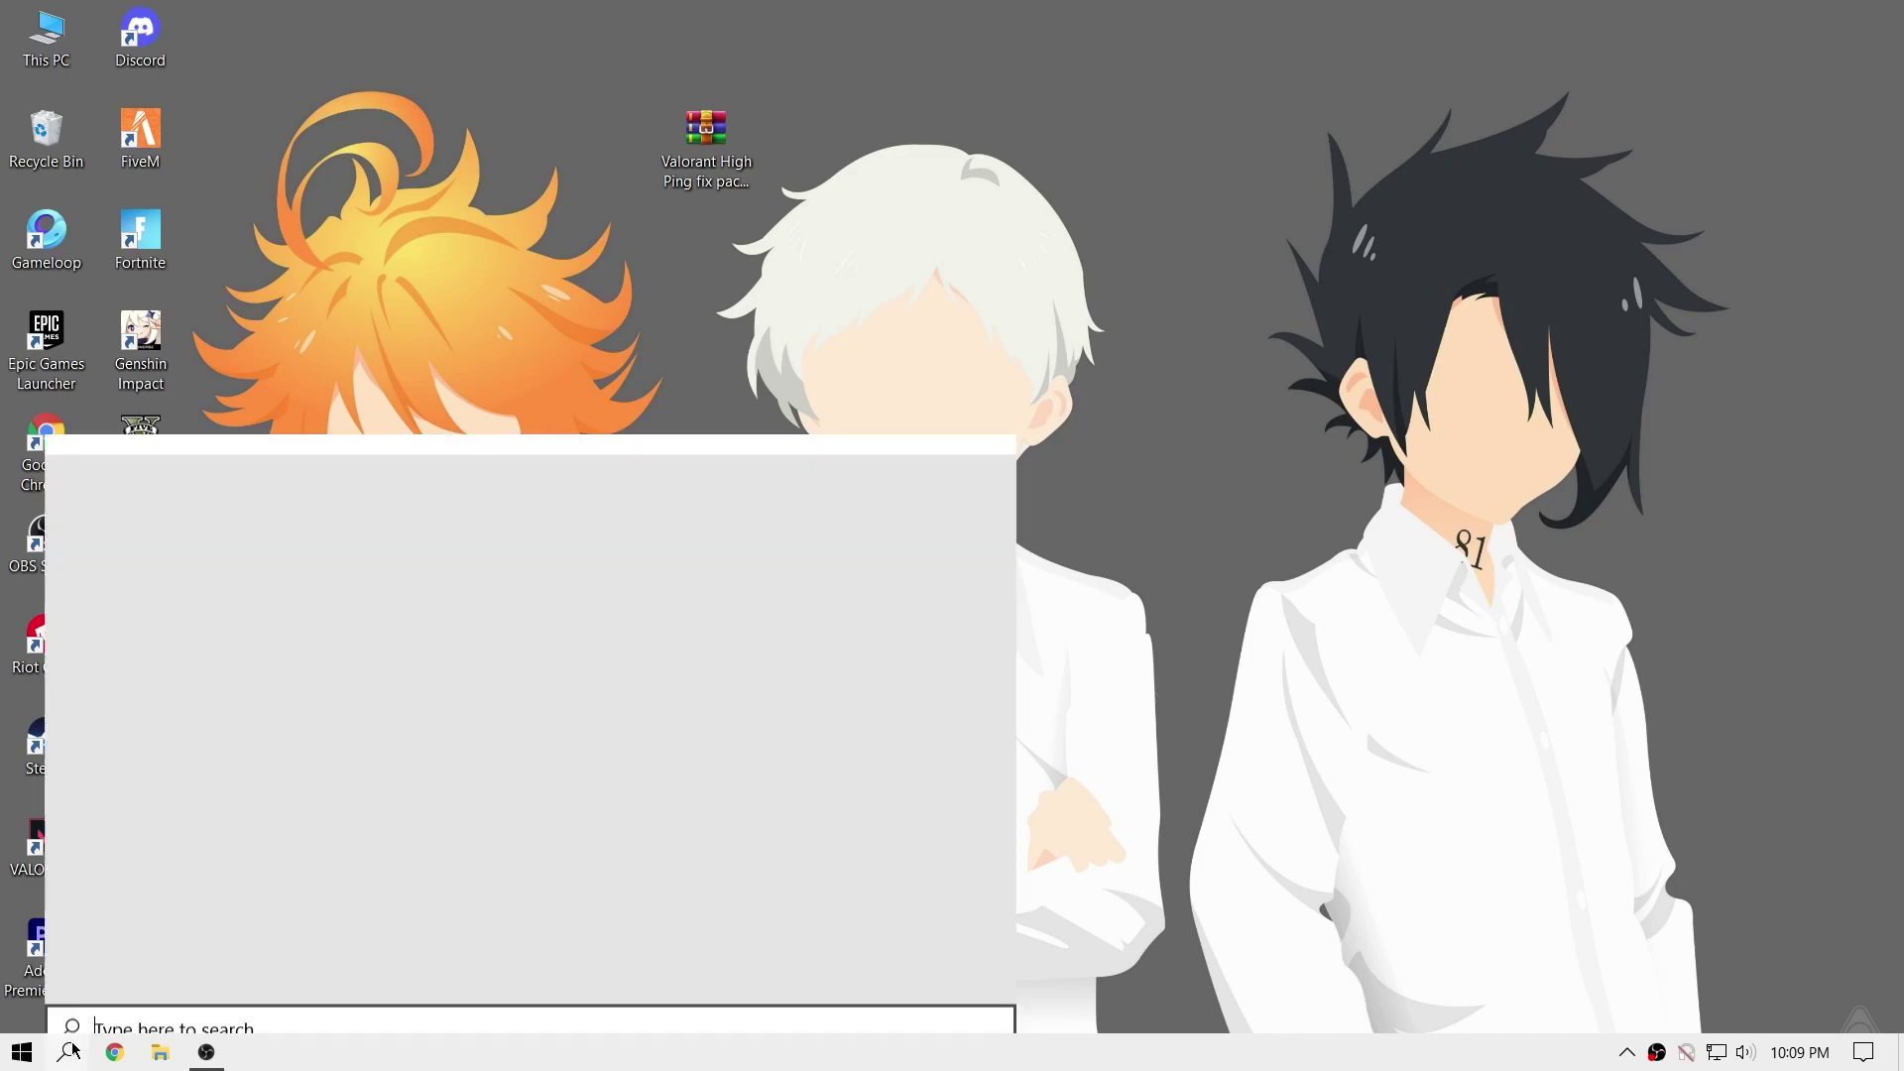
type("creat")
key("Return")
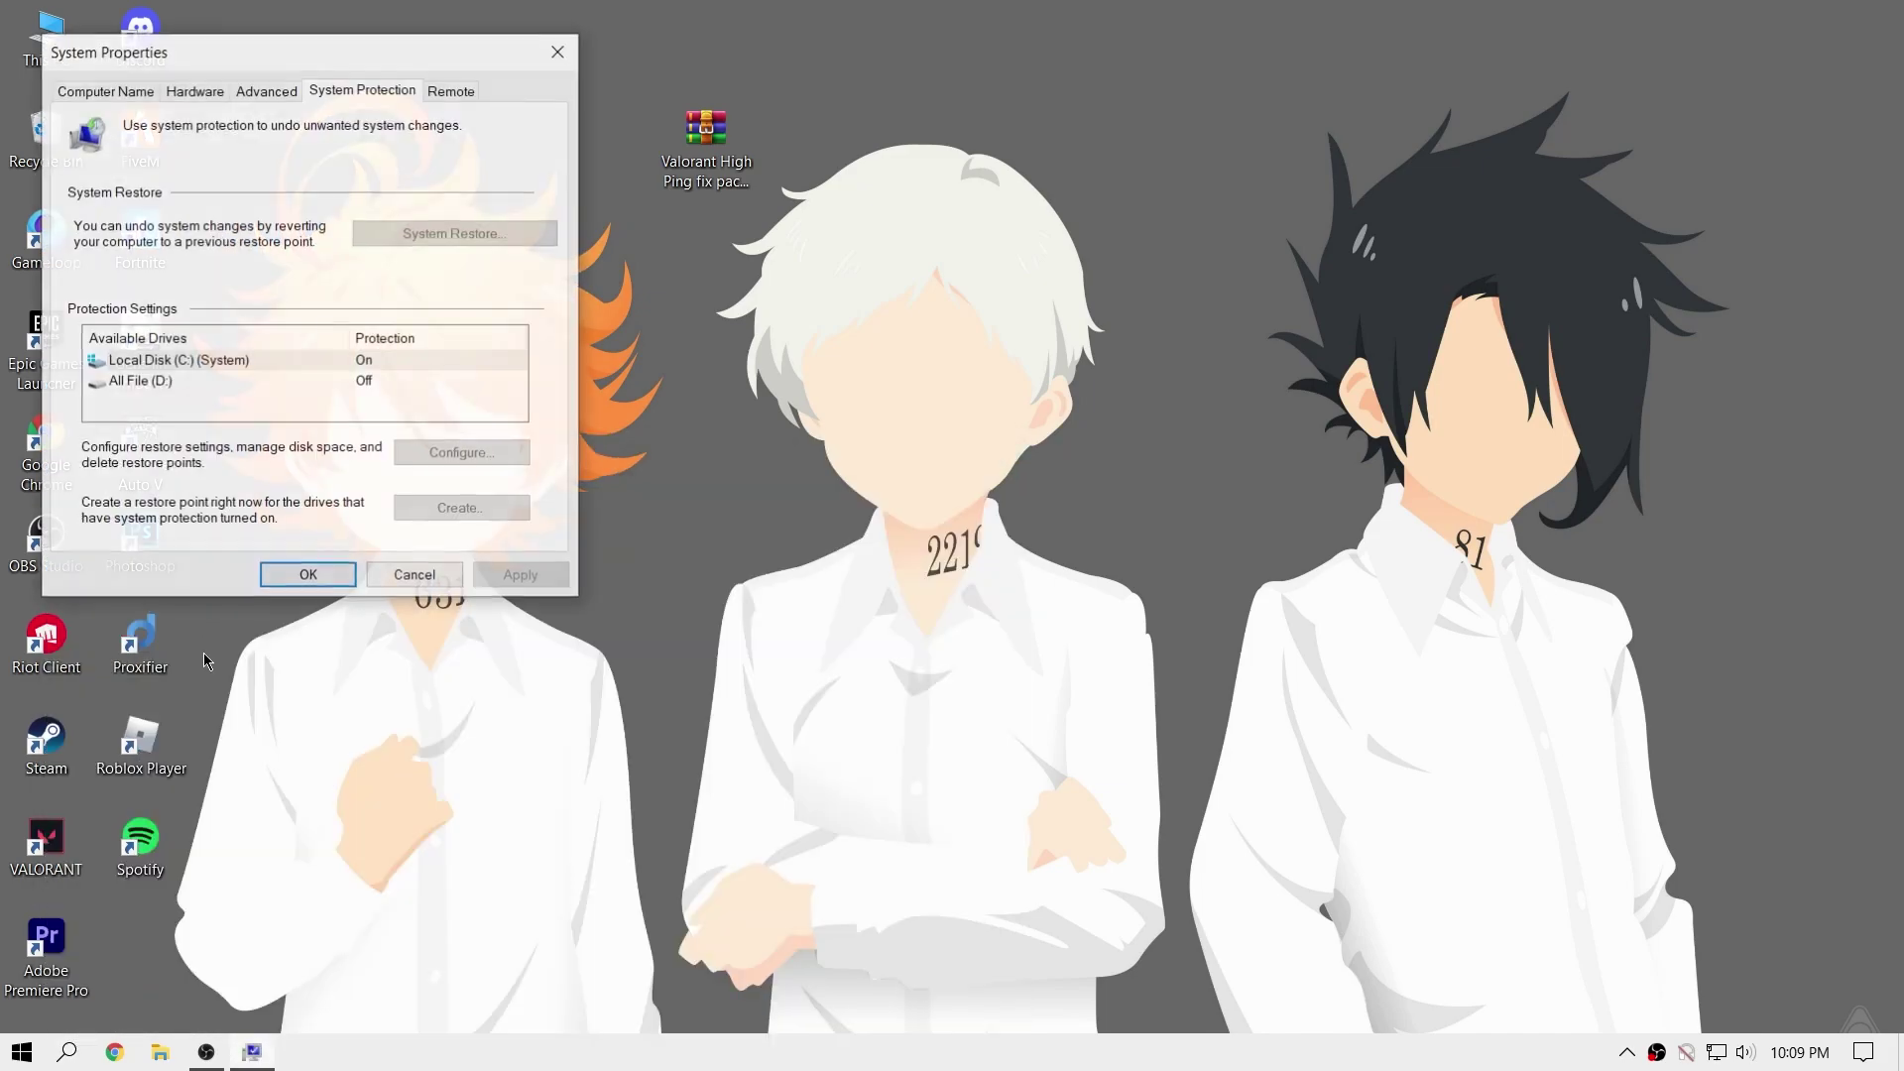
left_click_drag(315, 59, 848, 322)
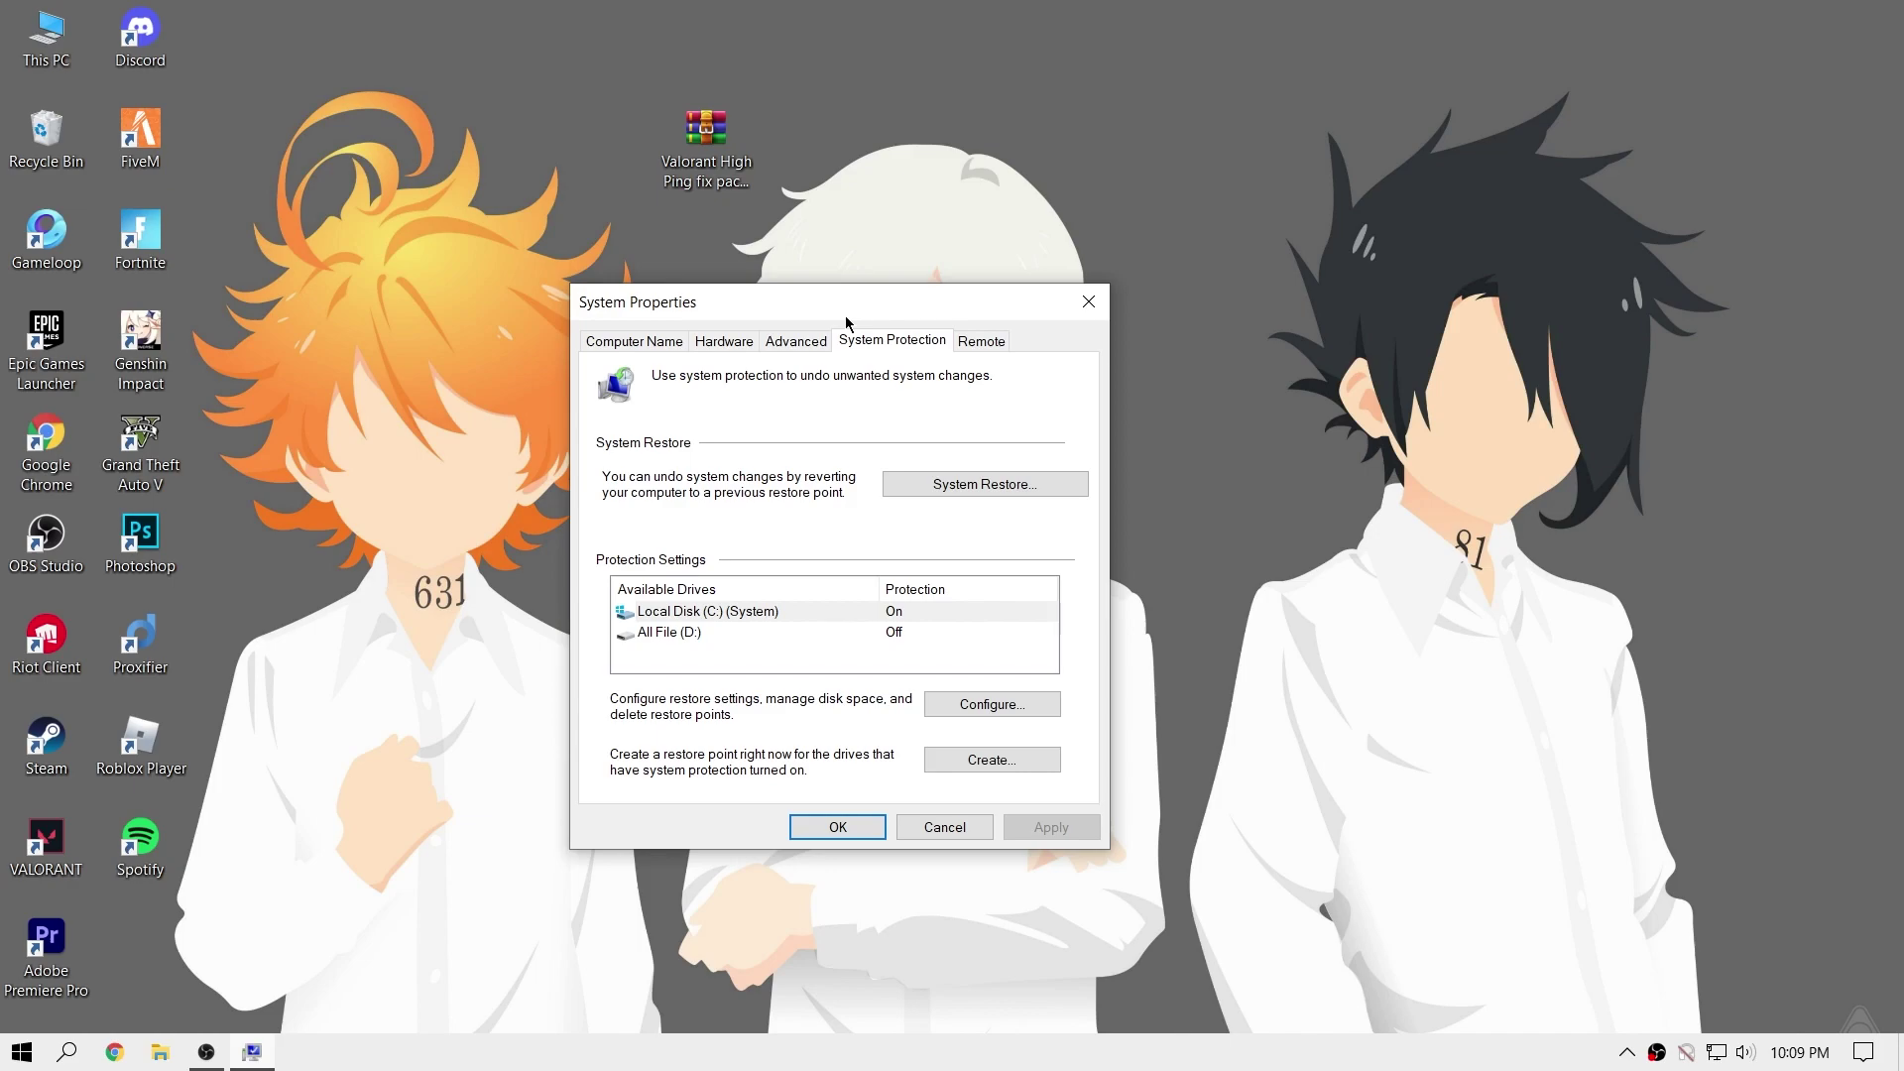
Configure Local Disk (C:) with system protection turned on and accept the restore settings
left_click(692, 611)
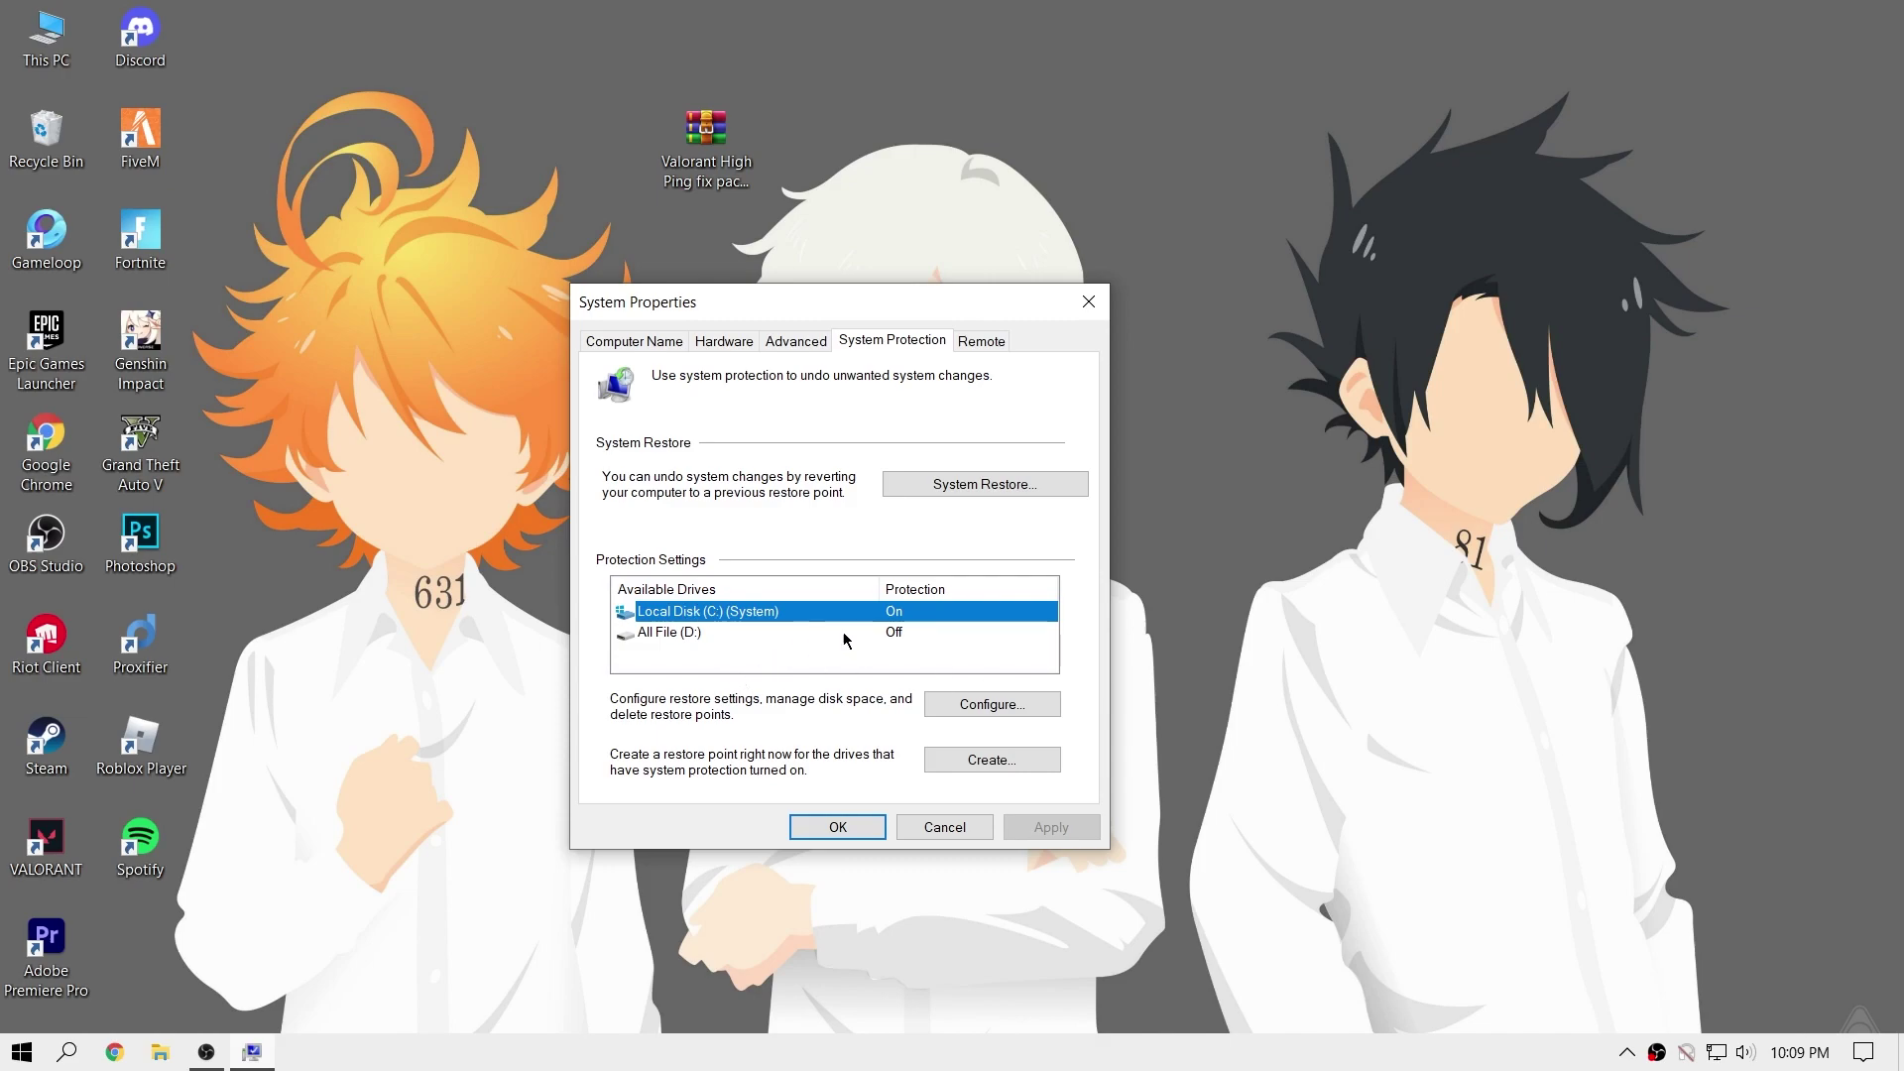
left_click(992, 704)
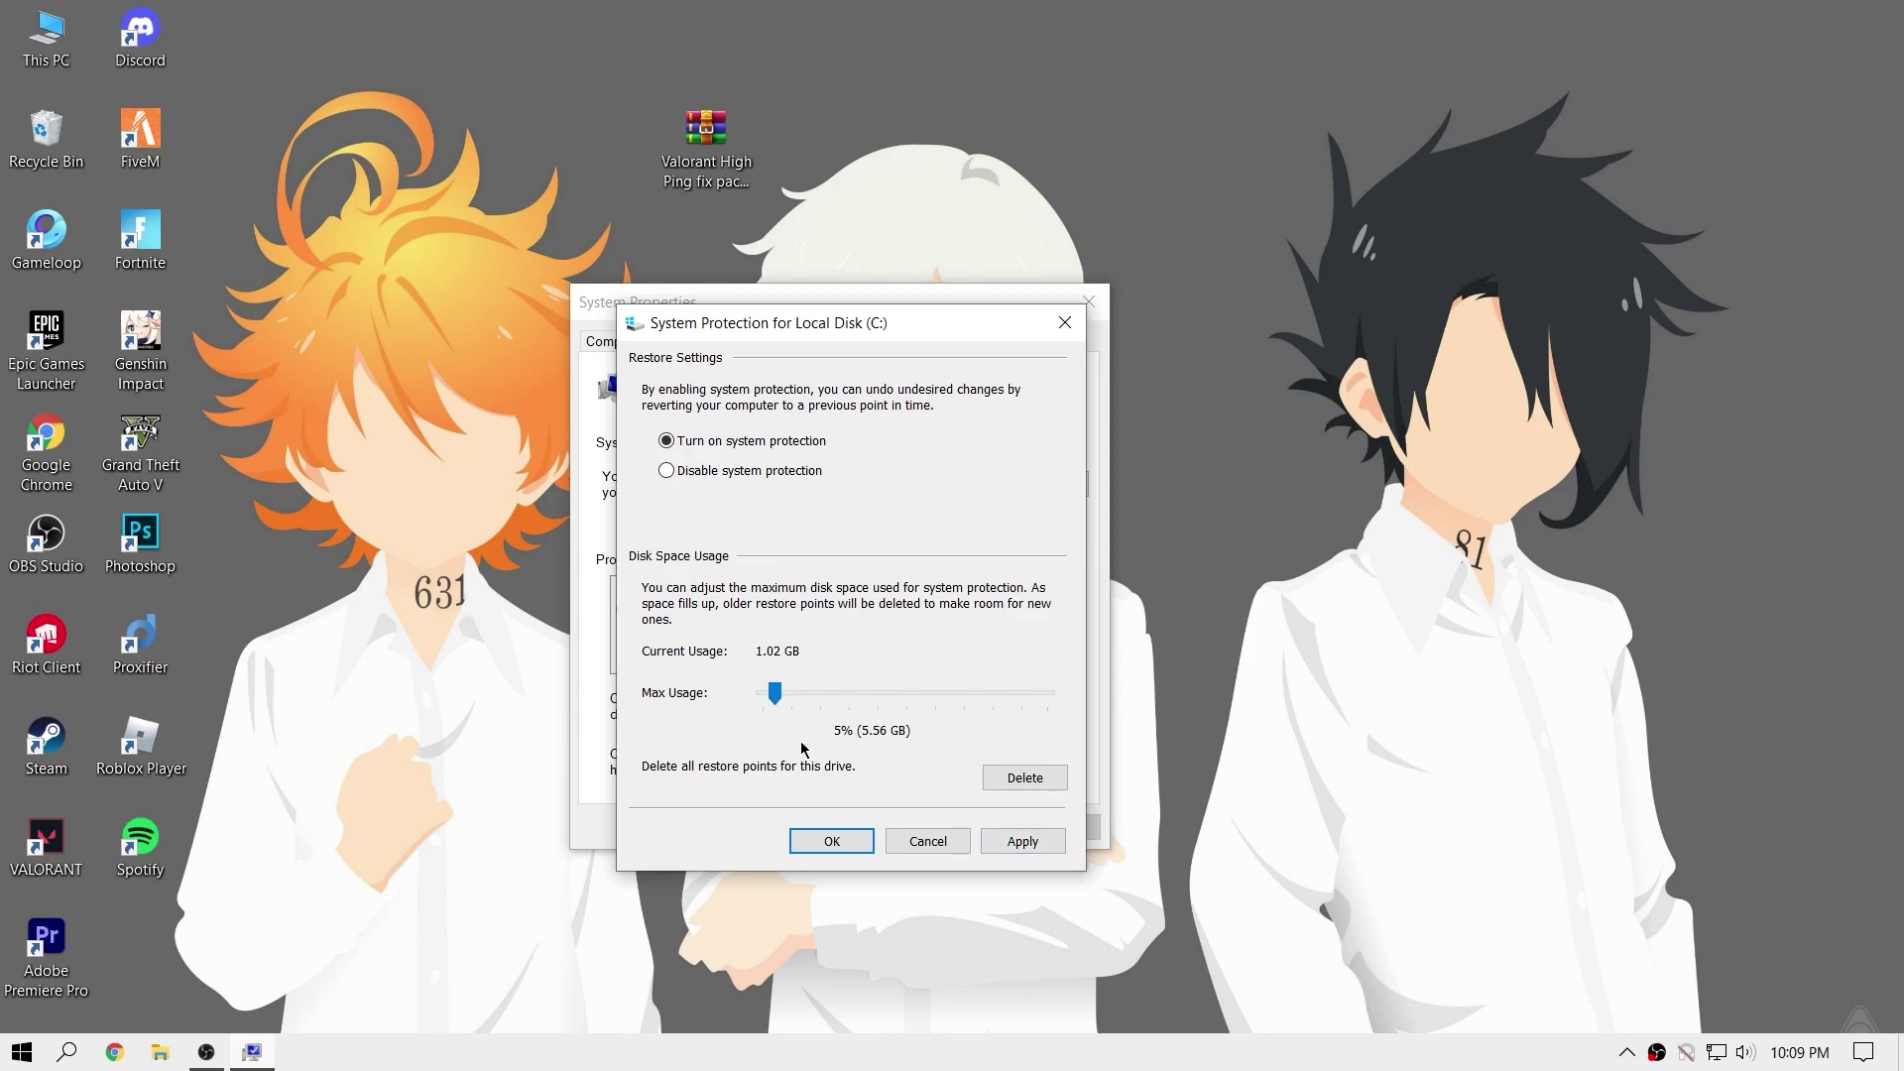
left_click(838, 845)
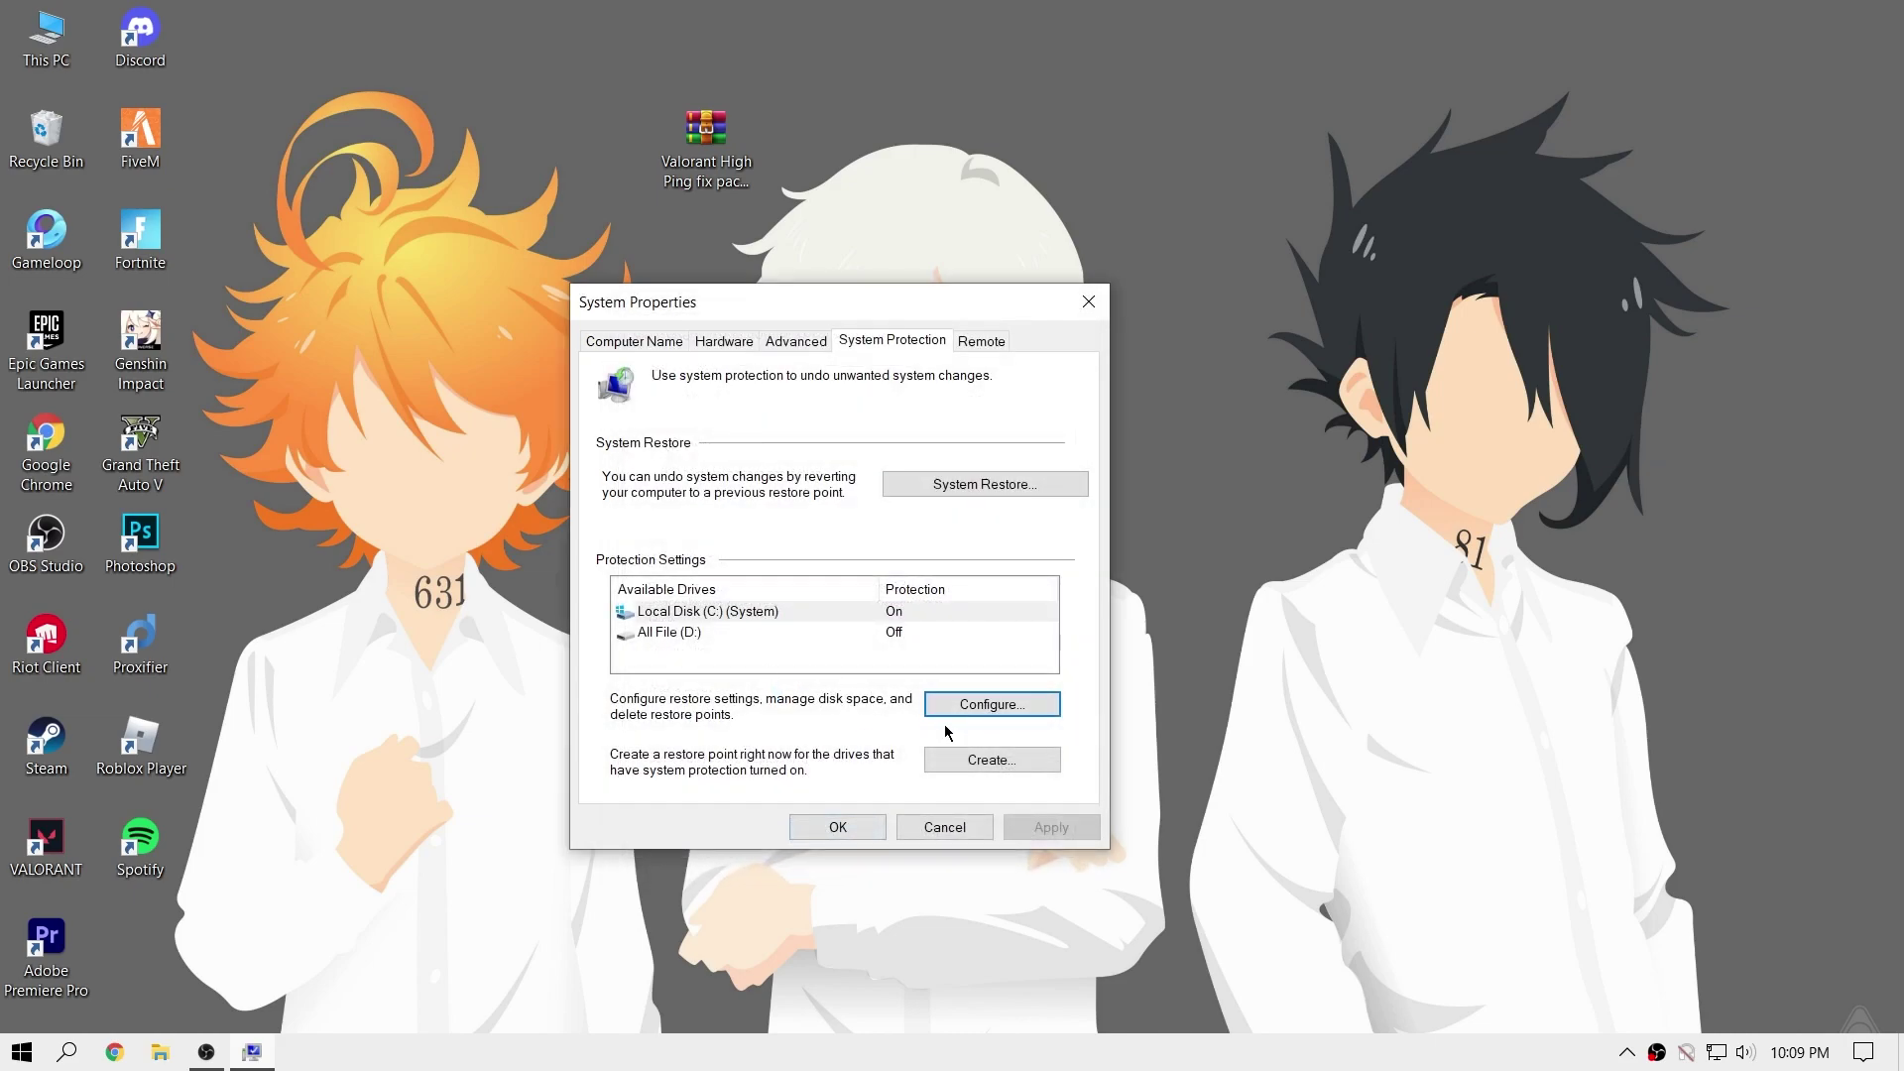
Create a restore point with a short description, then close System Properties
left_click(989, 765)
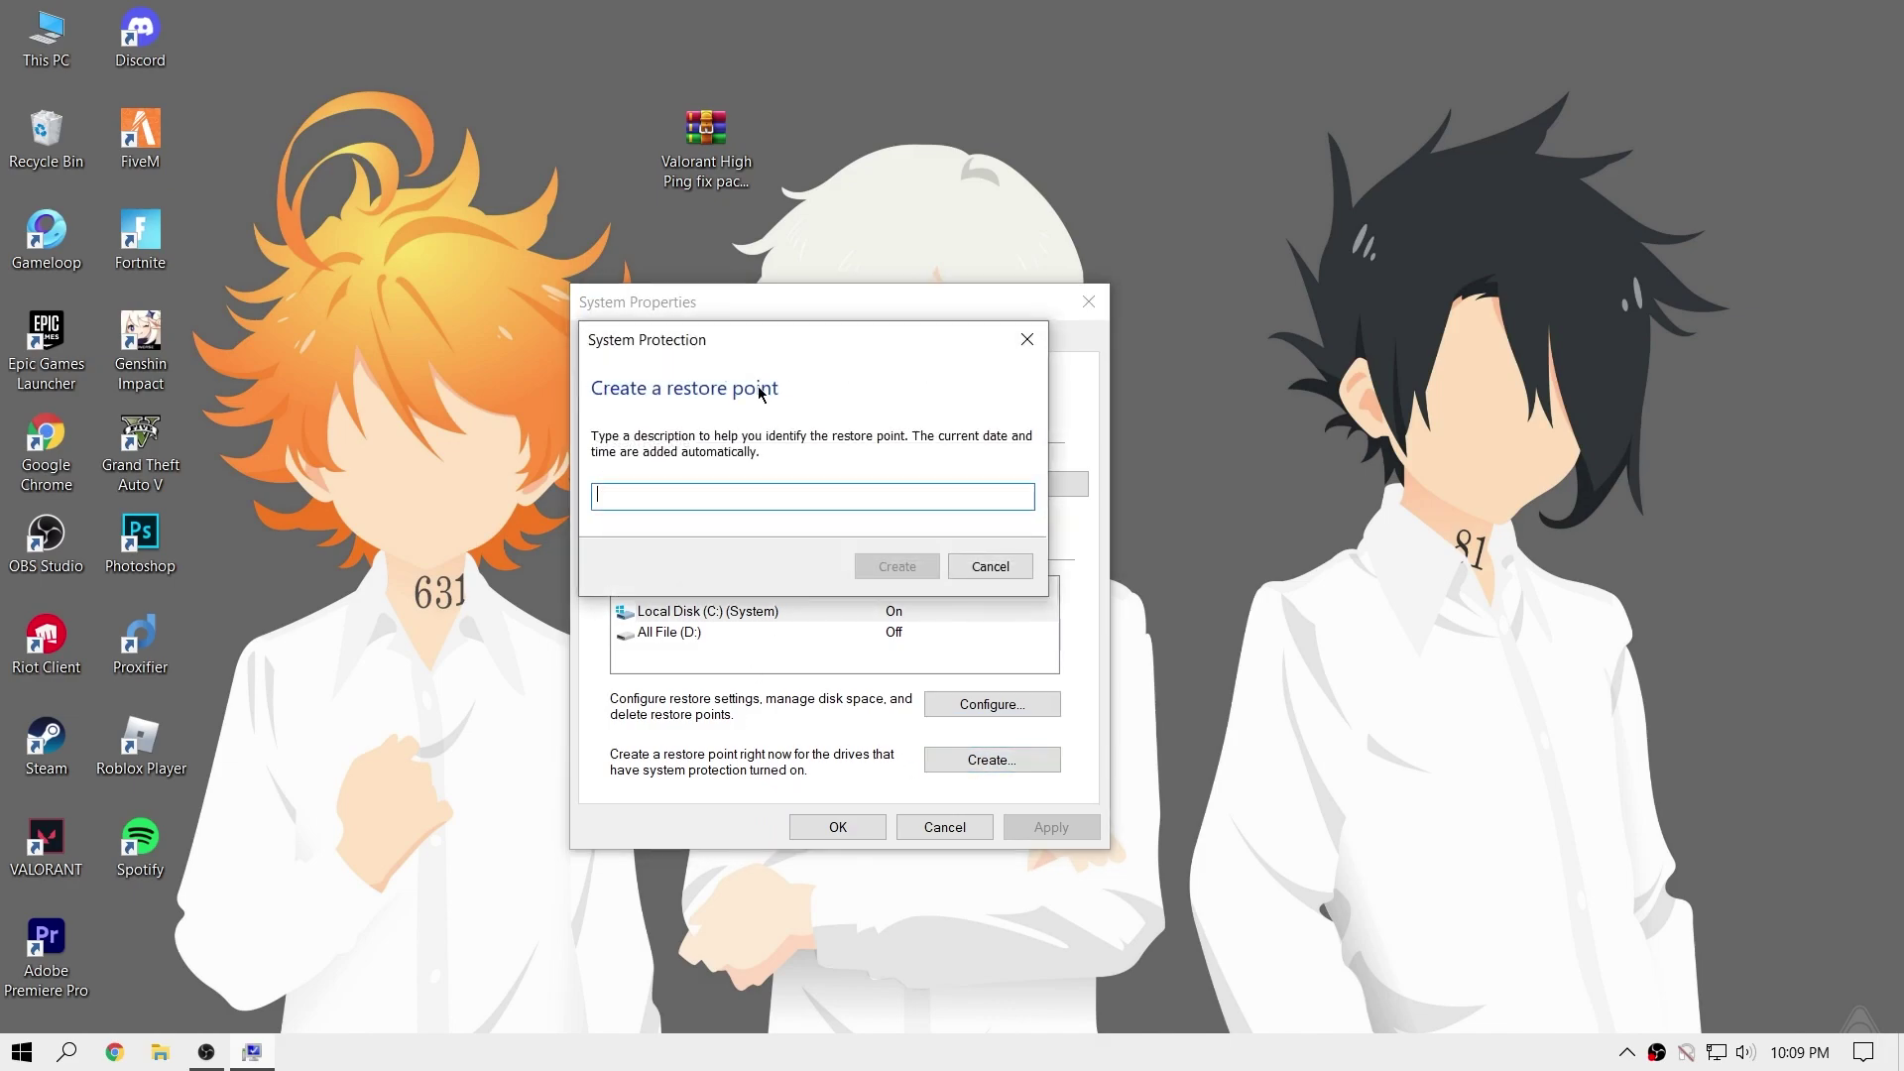
type("ads")
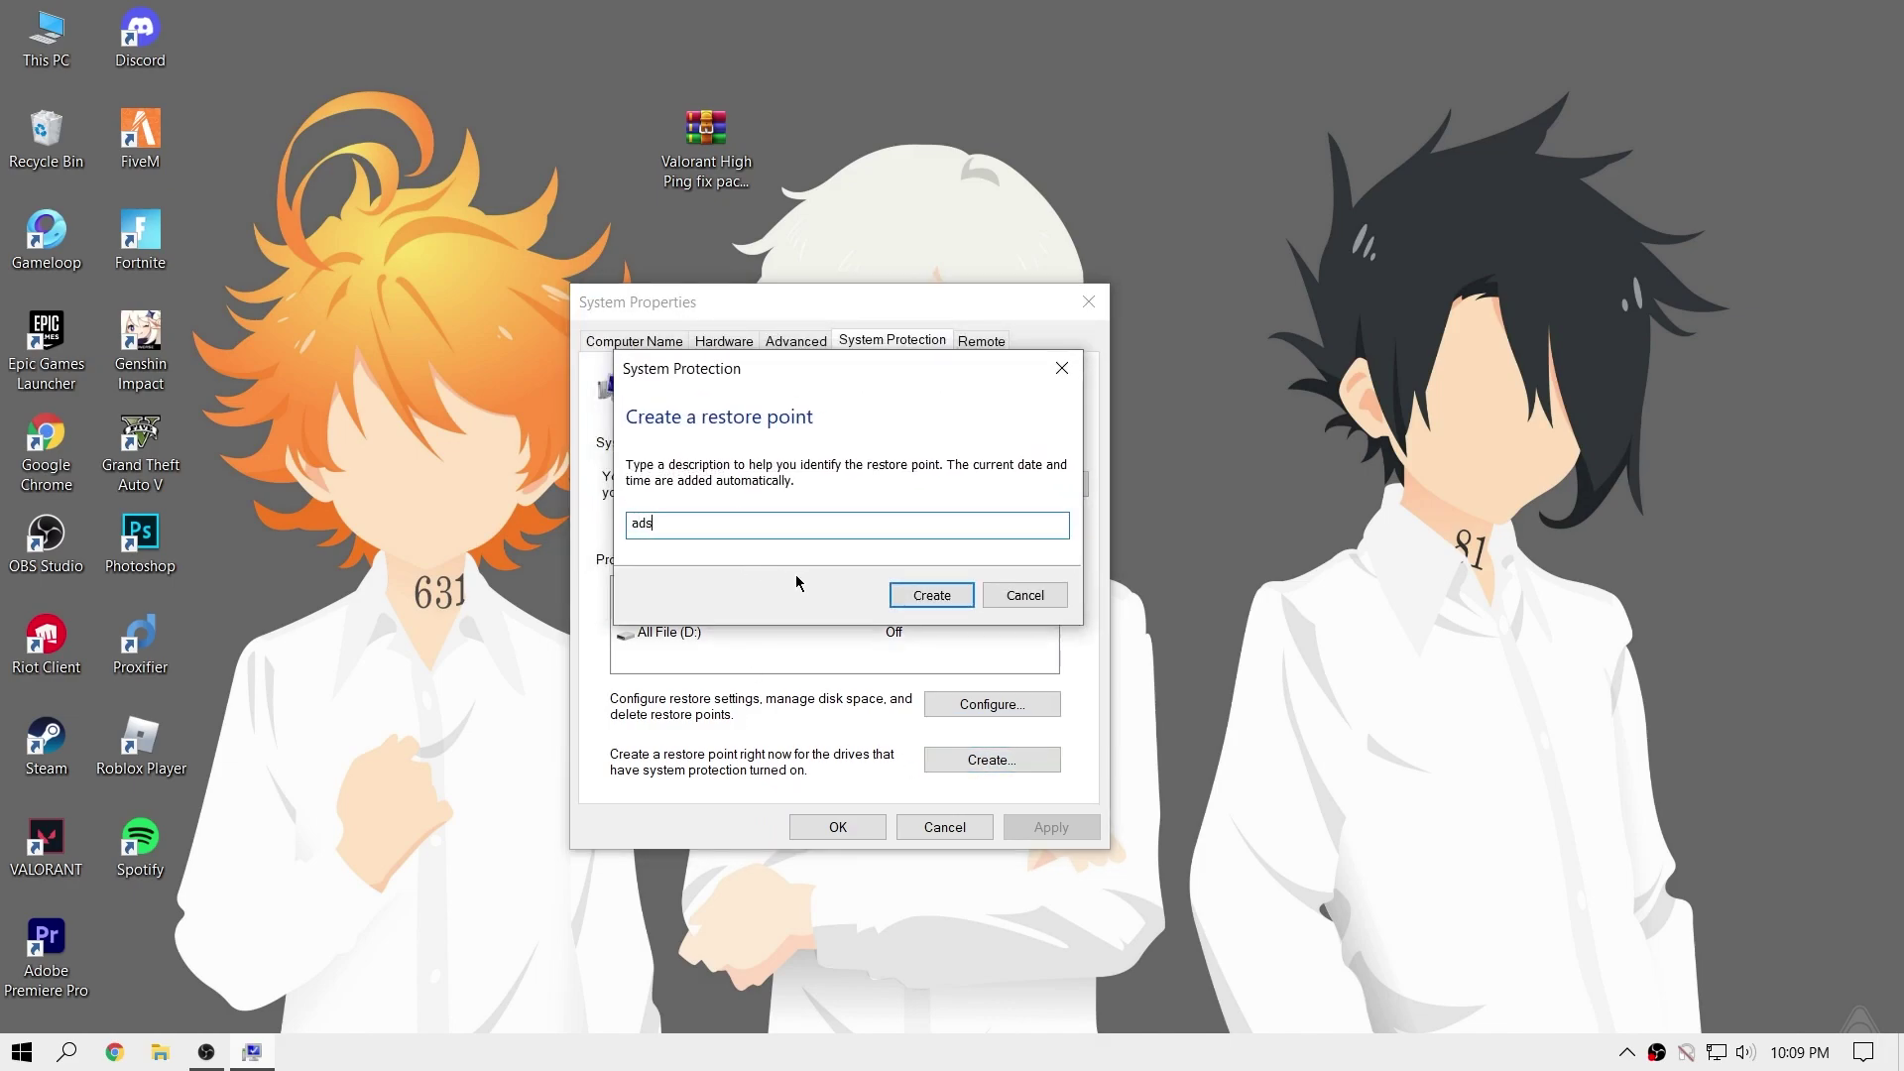
key("BackSpace")
key("BackSpace")
left_click(928, 595)
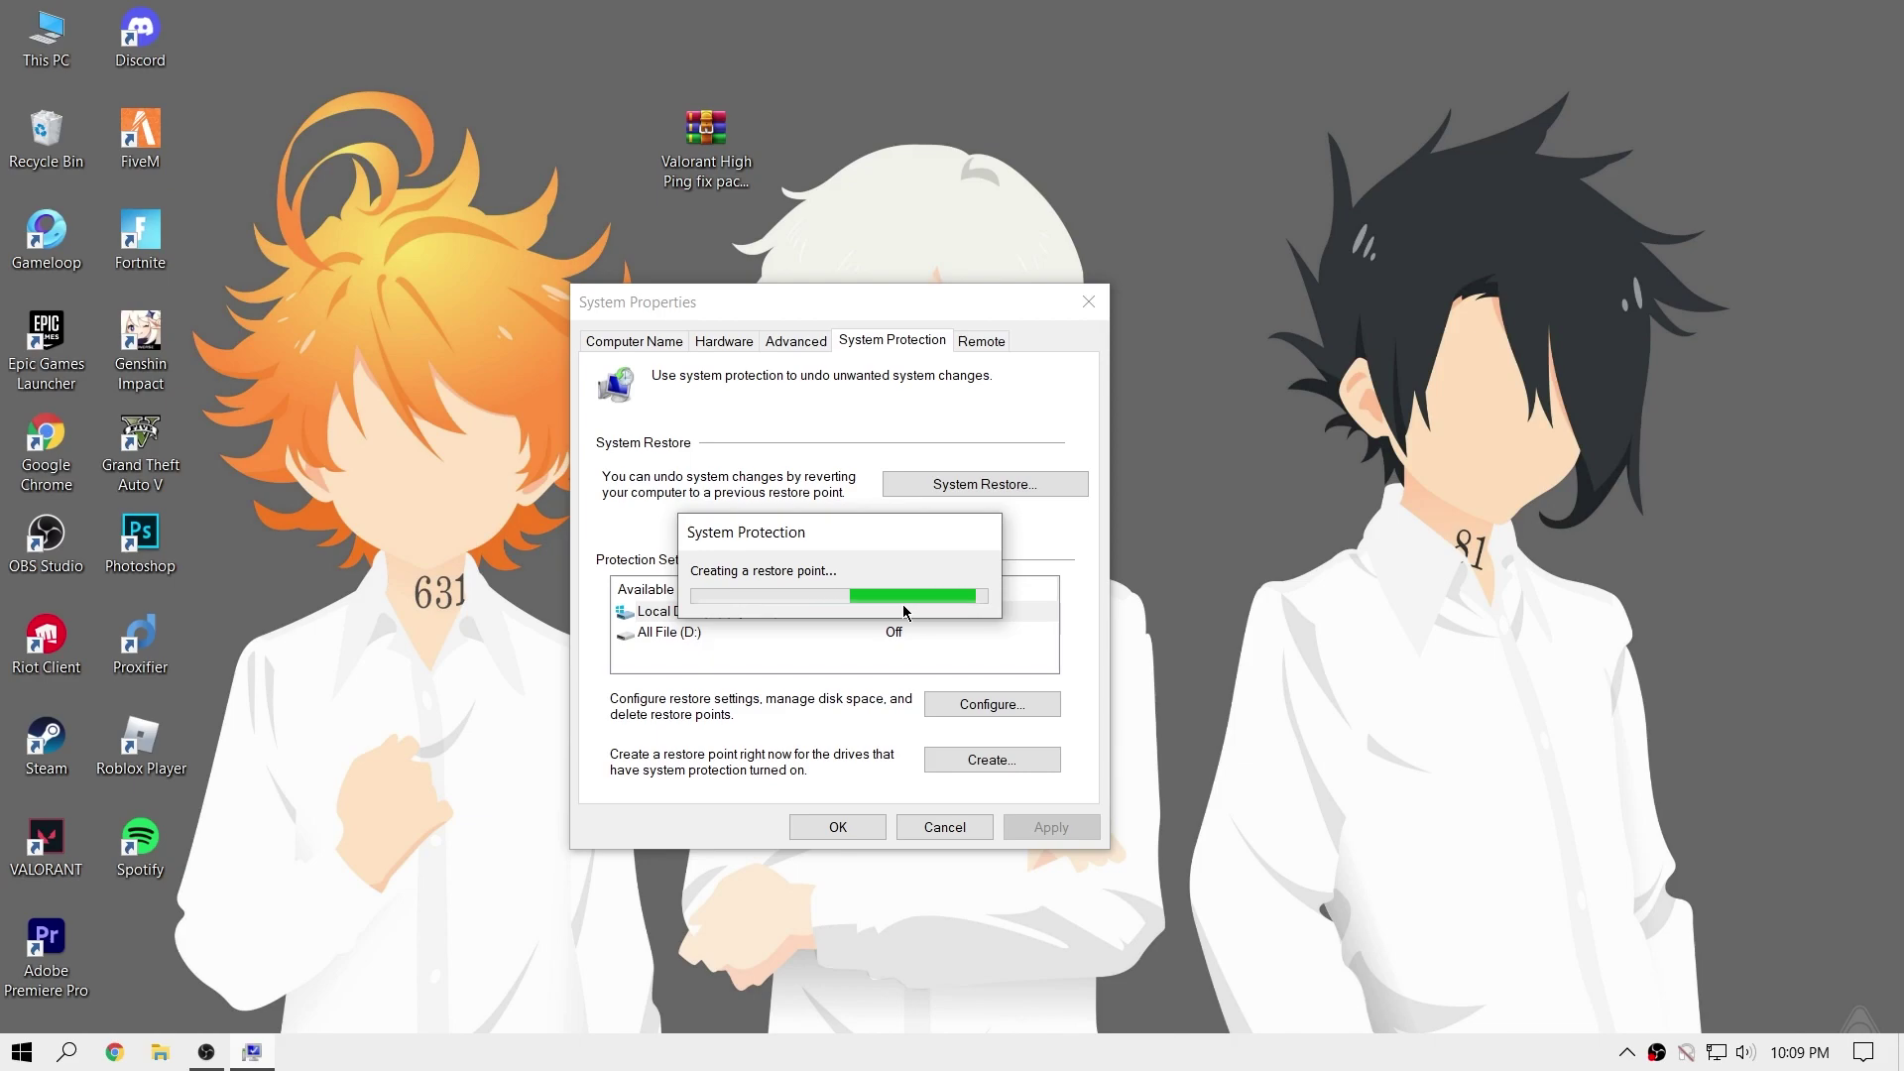
left_click(990, 587)
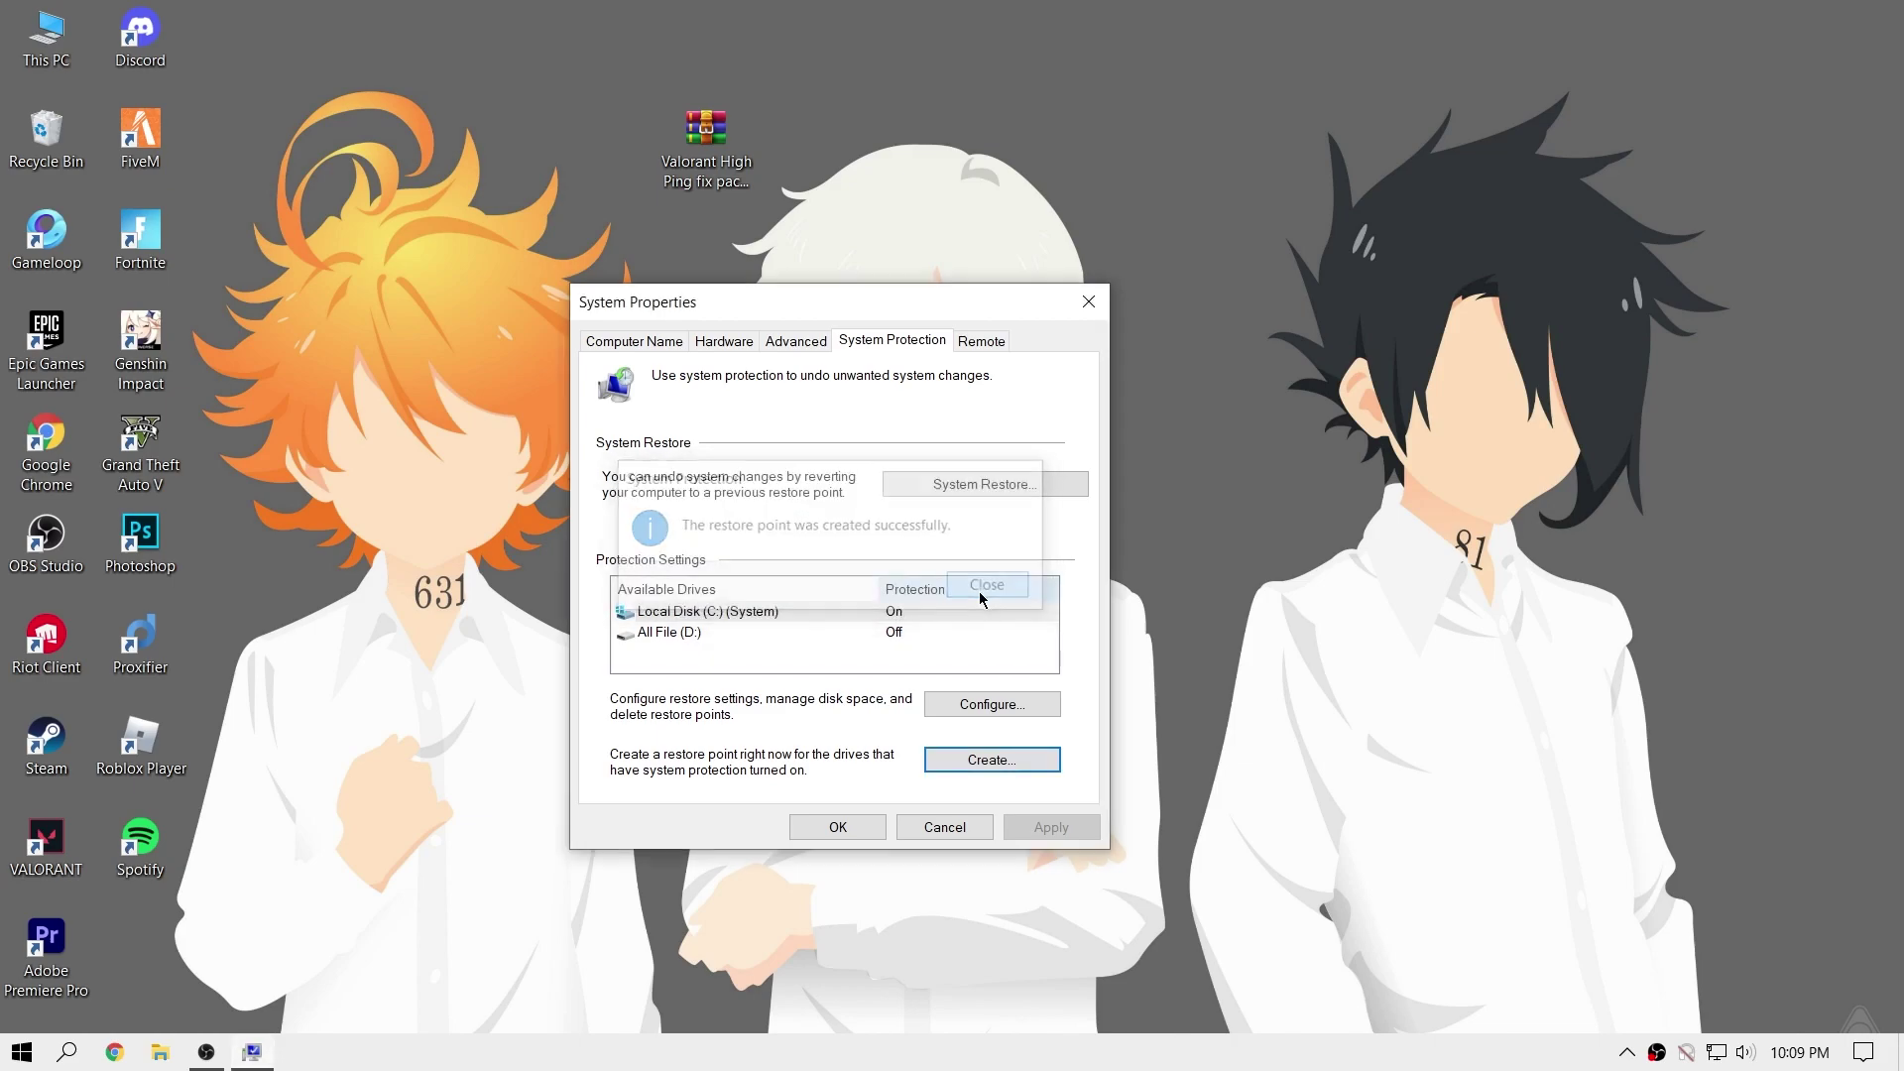
left_click(1088, 301)
Extract the Valorant High Ping fix pack archive on the desktop and open the extracted folder
left_click(678, 136)
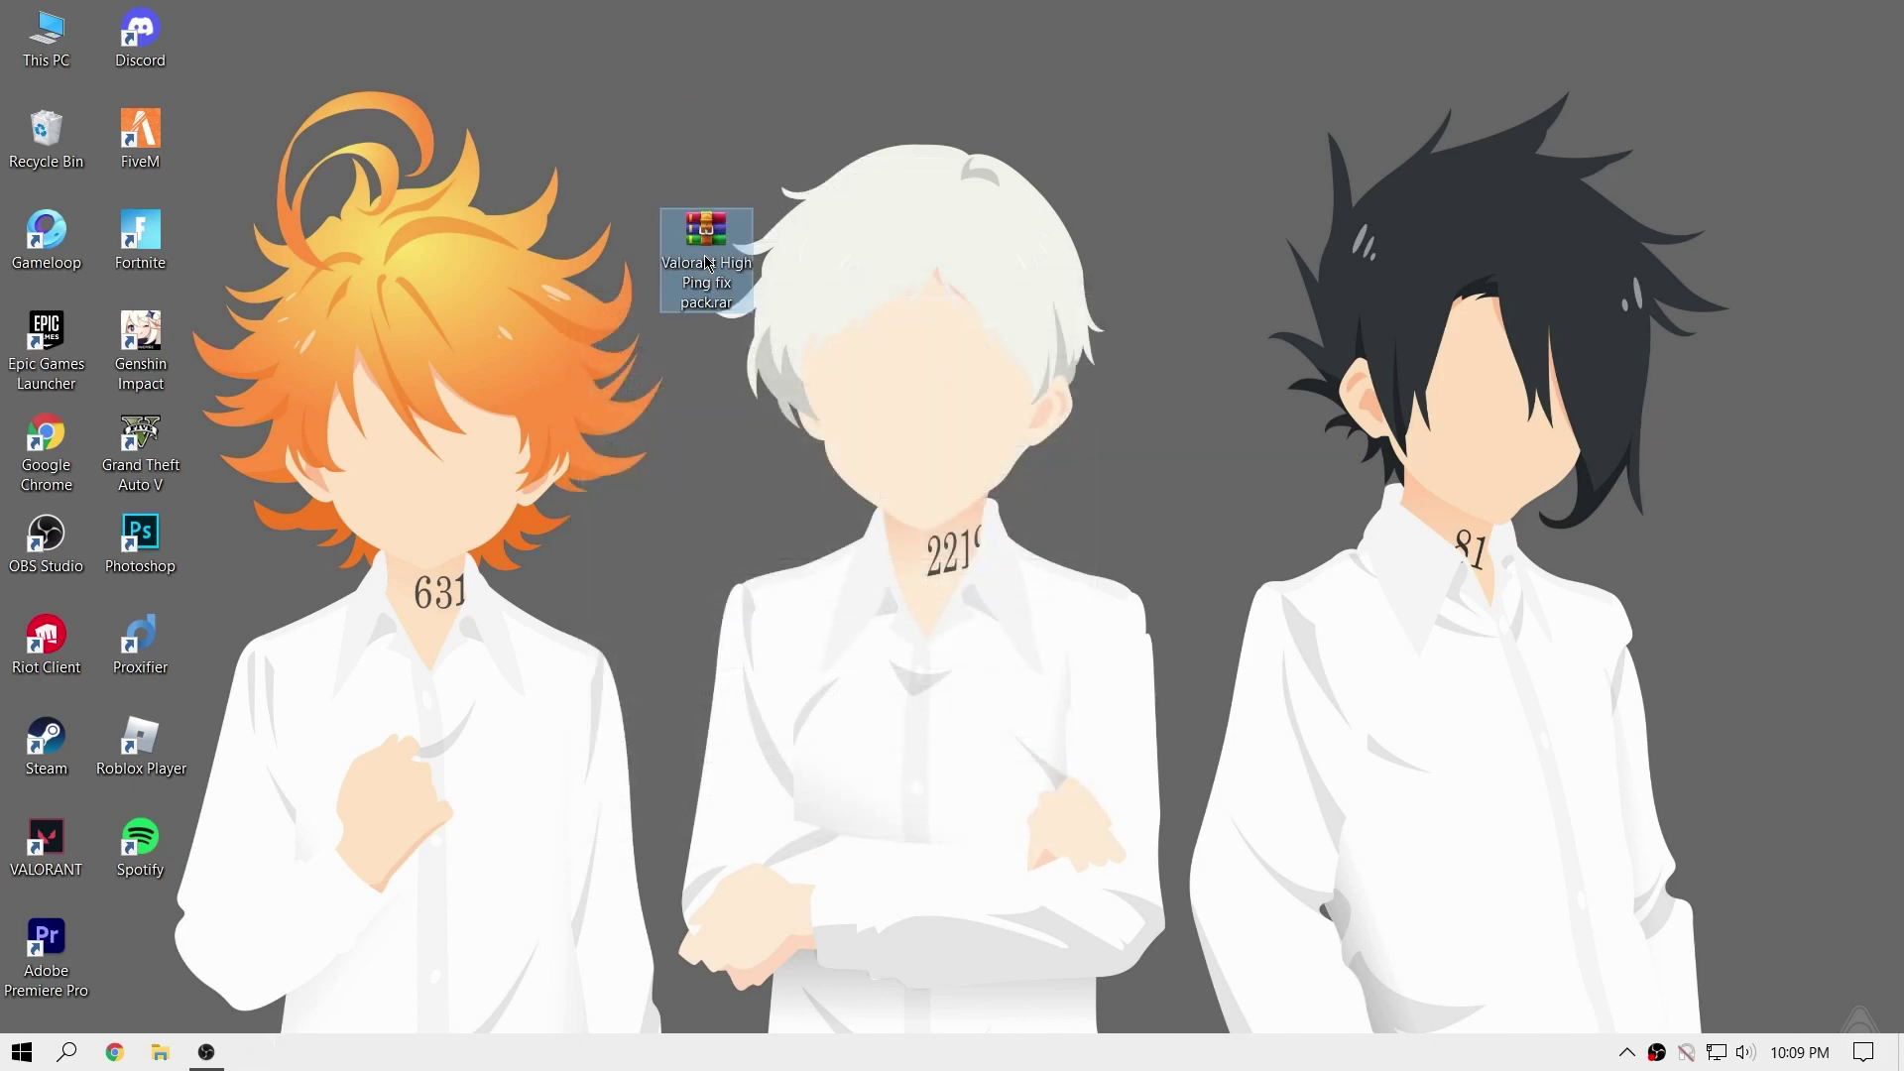
left_click(734, 365)
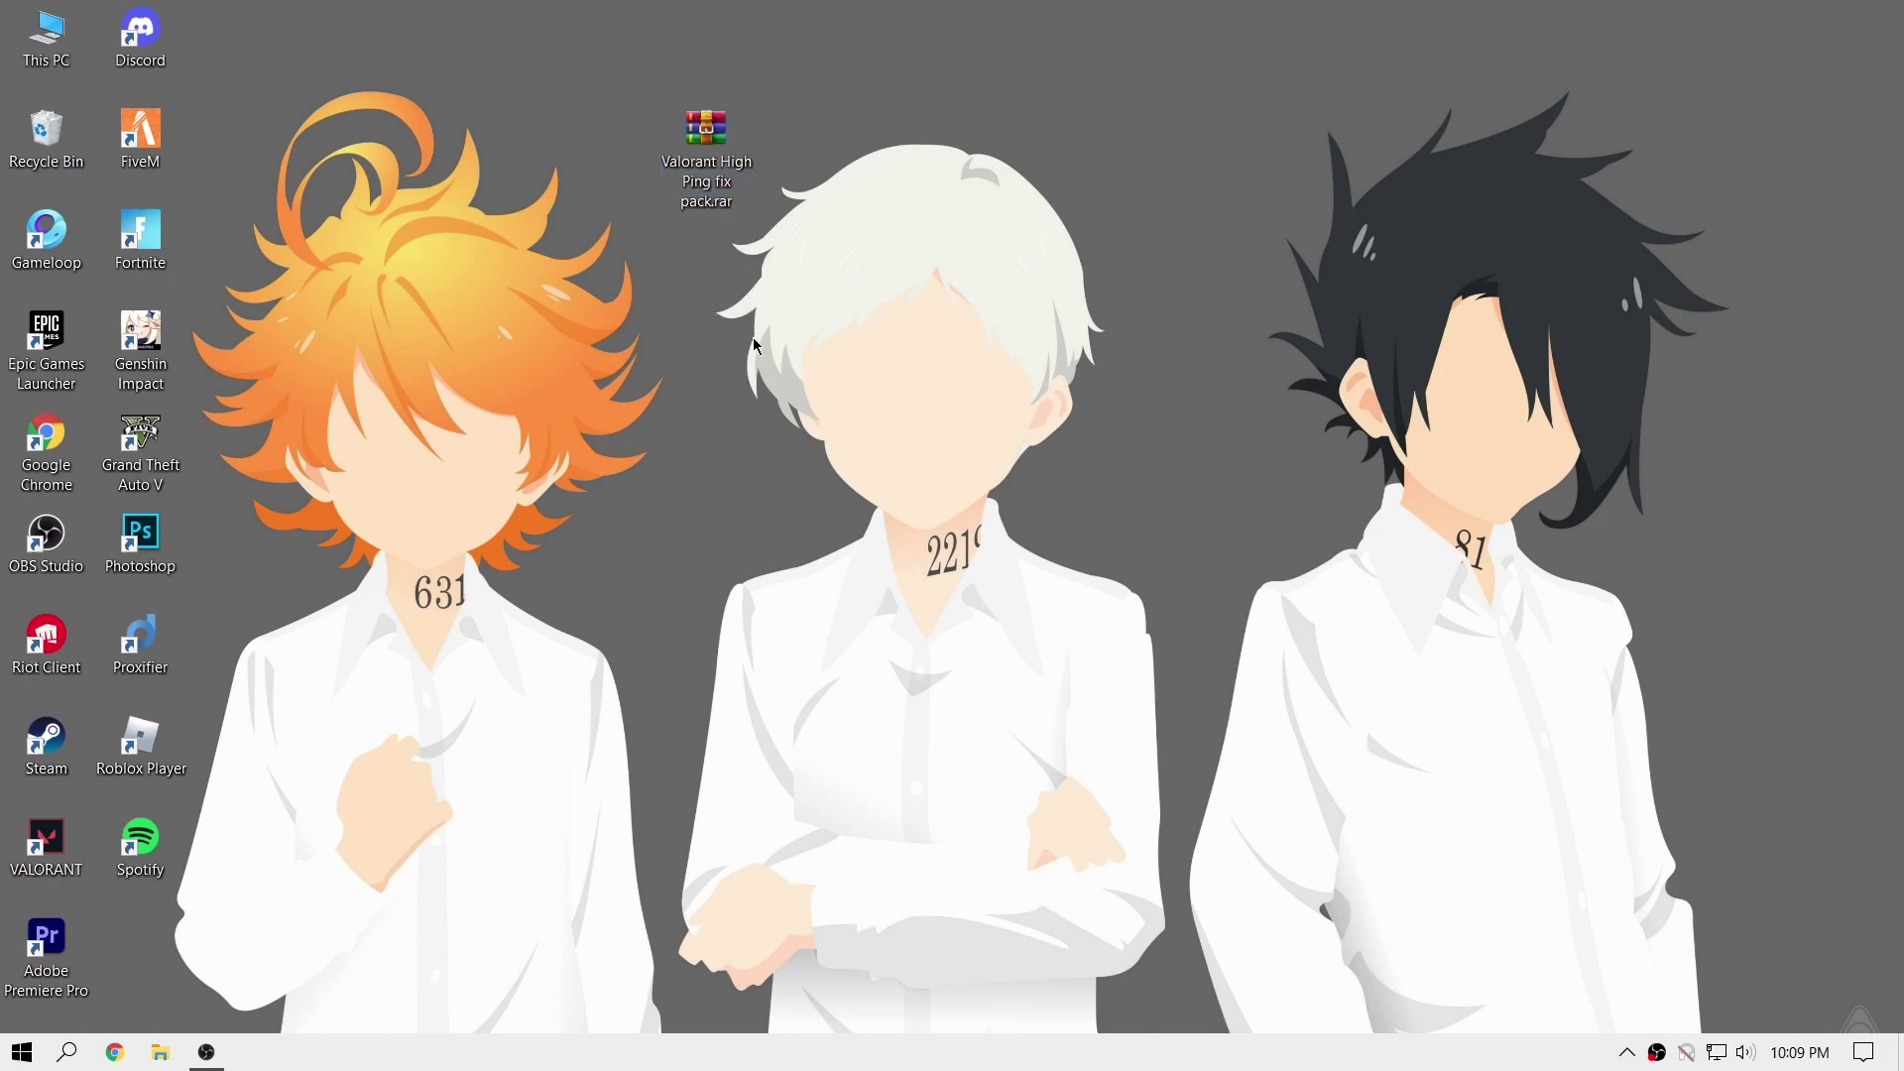
right_click(702, 172)
left_click(719, 268)
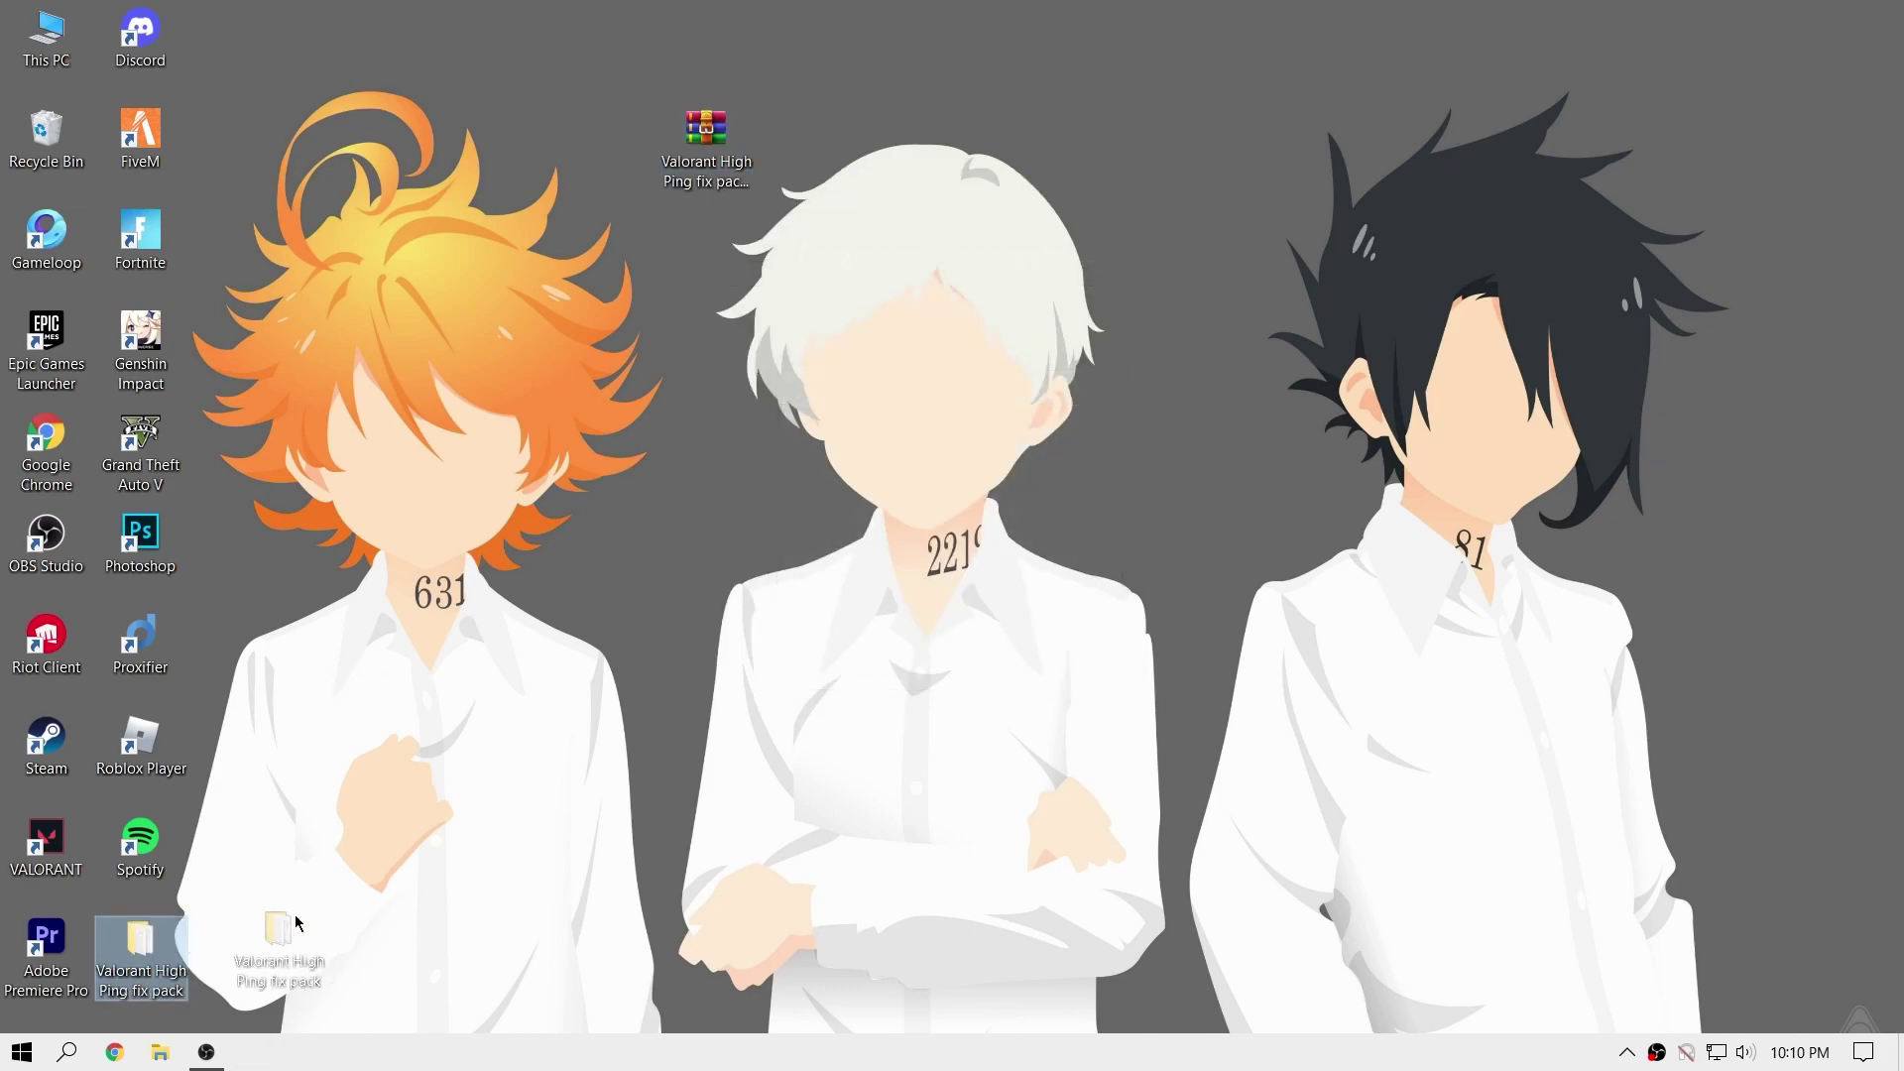
double_click(799, 185)
left_click_drag(746, 506, 746, 385)
right_click(744, 454)
left_click(791, 559)
Copy the whole content of cmd.txt and close the file
left_click(749, 381)
double_click(779, 389)
key("ctrl+a")
key("ctrl+c")
left_click(1552, 301)
Find Command Prompt with a system search and run it as administrator
left_click(67, 1052)
type("cm")
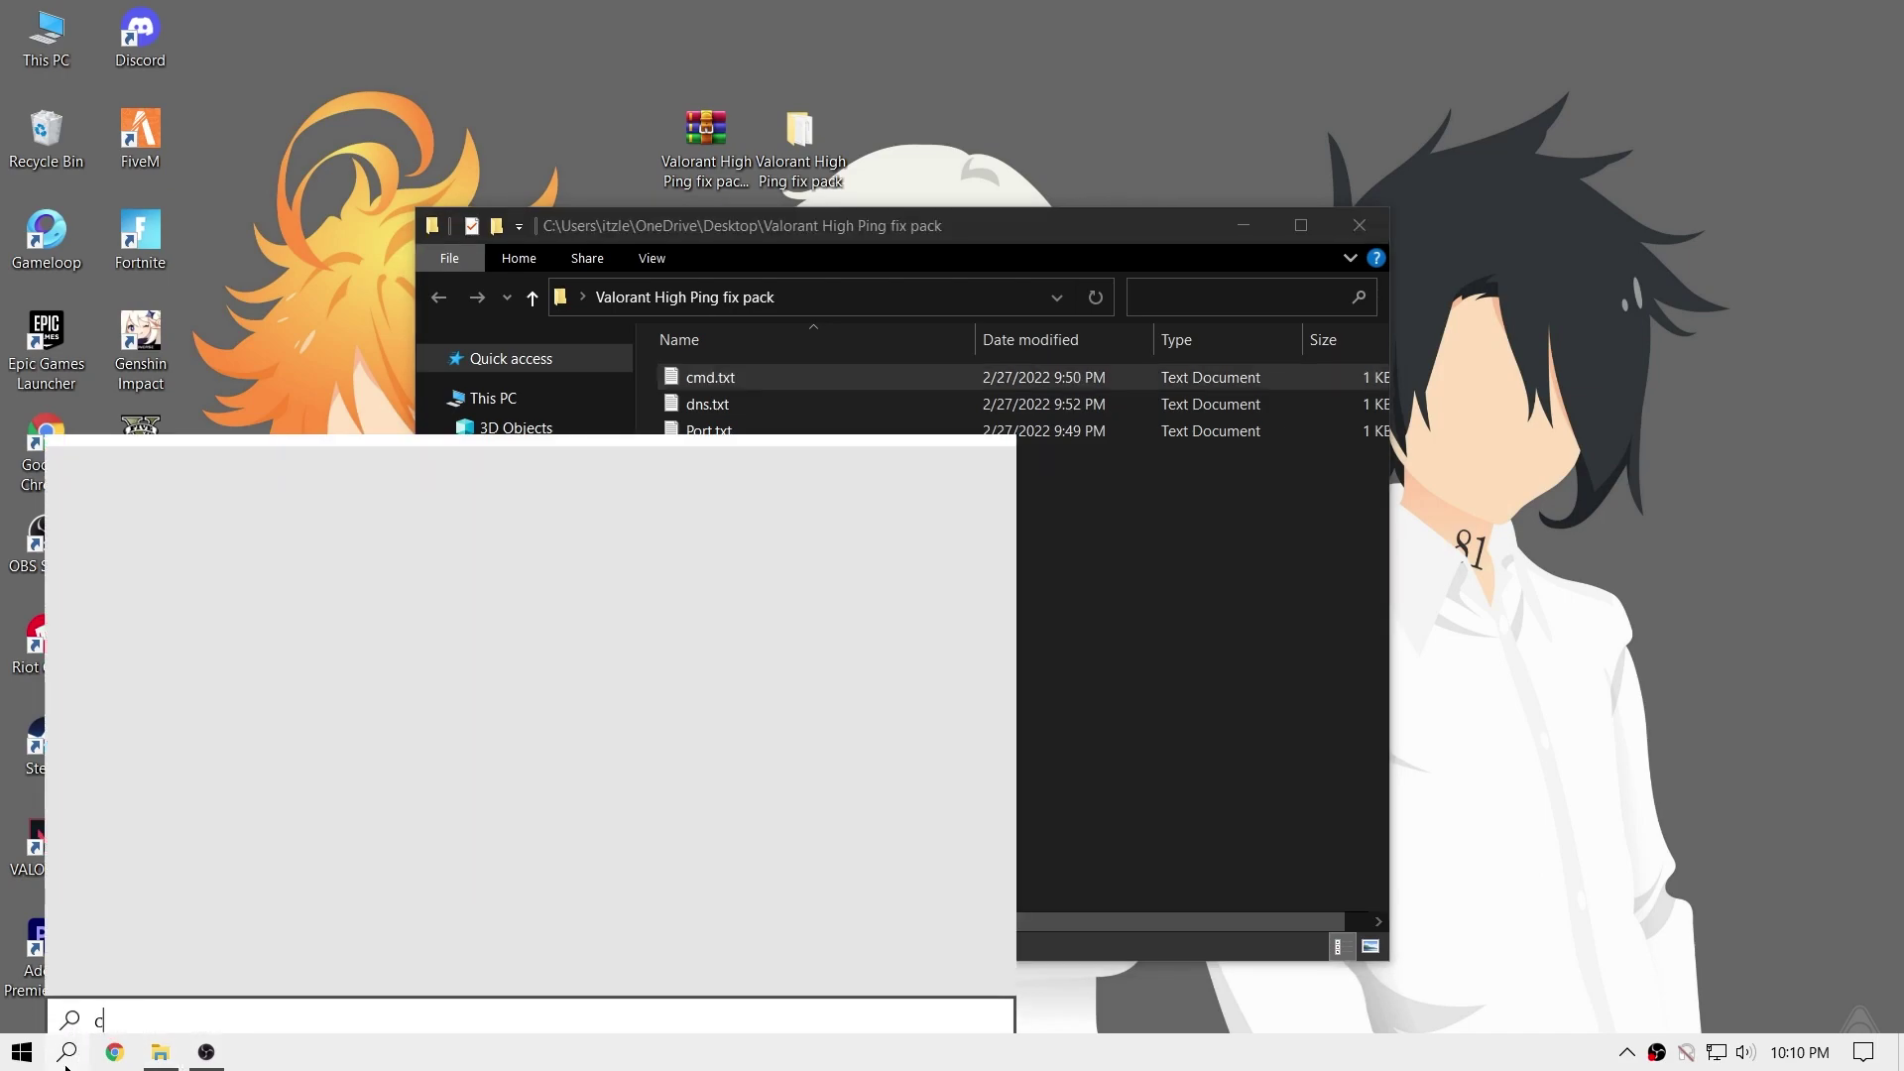
right_click(236, 619)
left_click(298, 623)
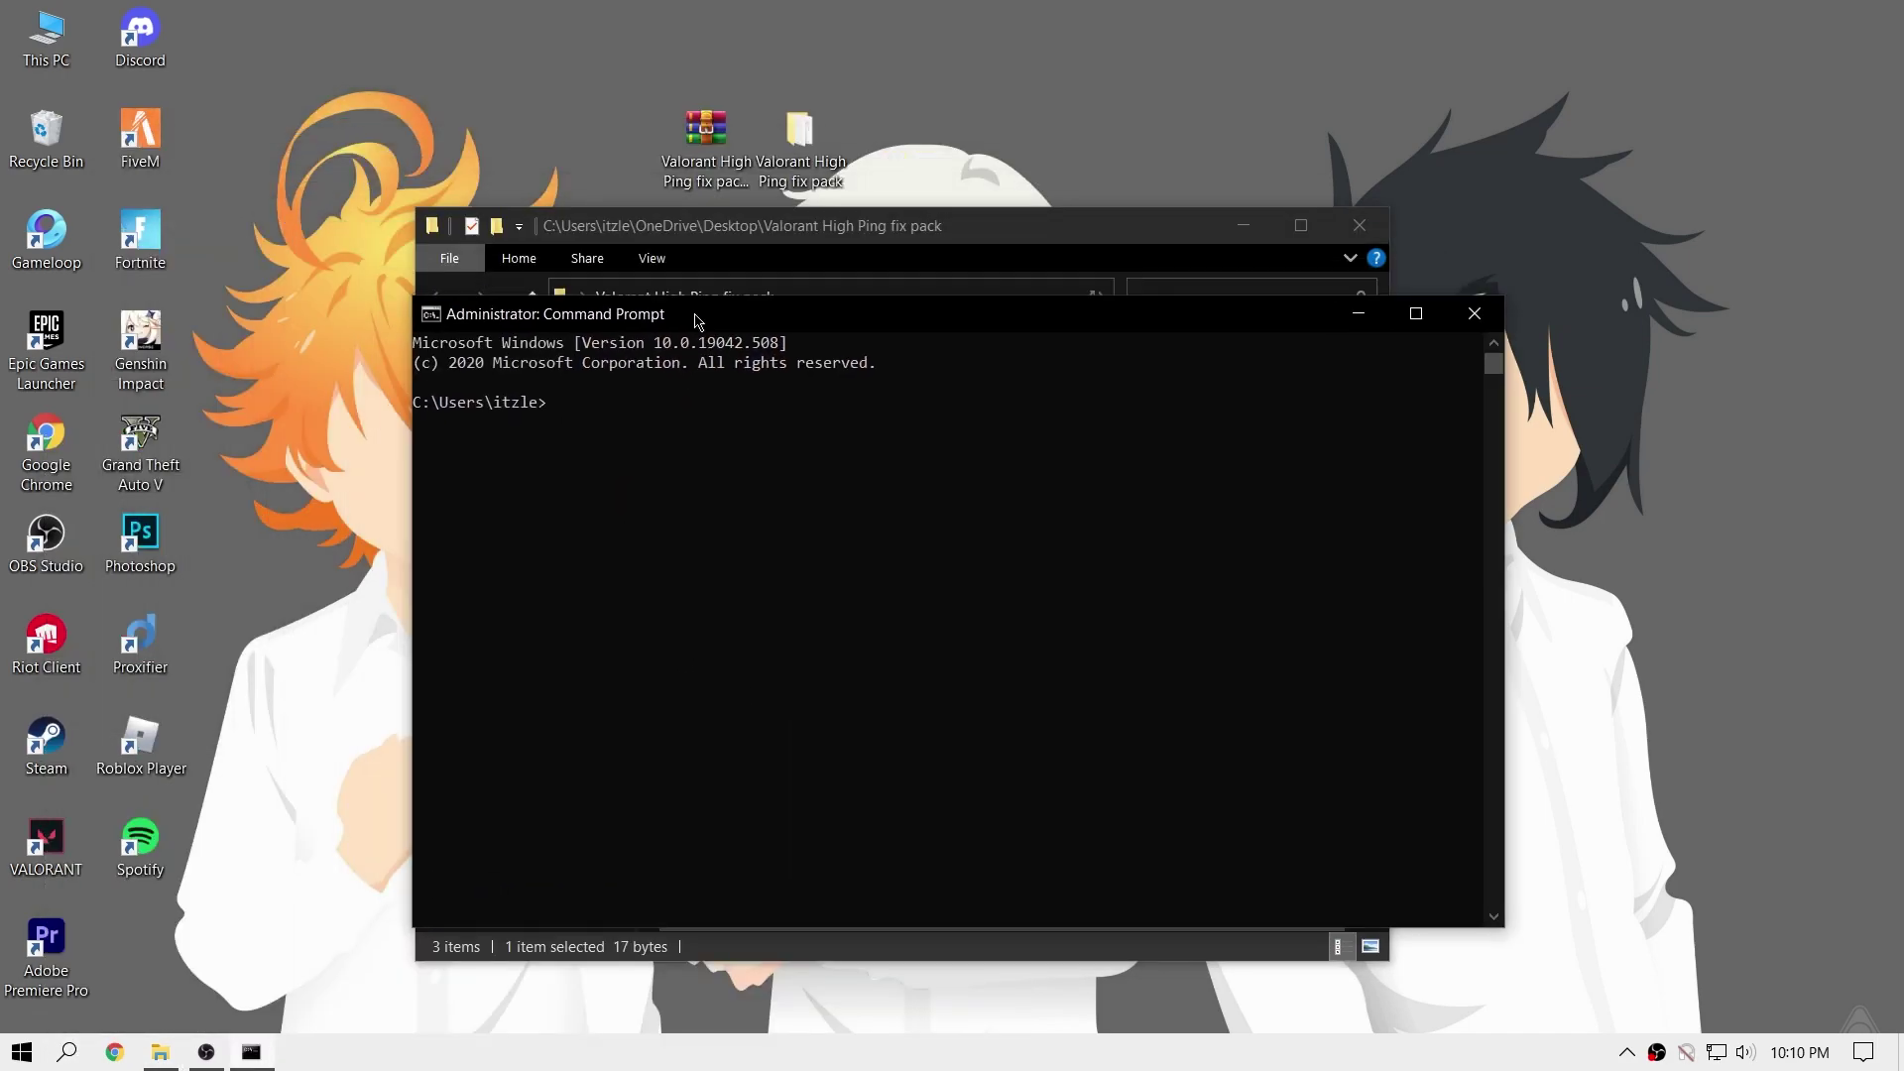
Run the copied ipconfig/flushdns command to clear the DNS cache, then close Command Prompt
right_click(623, 429)
key("Return")
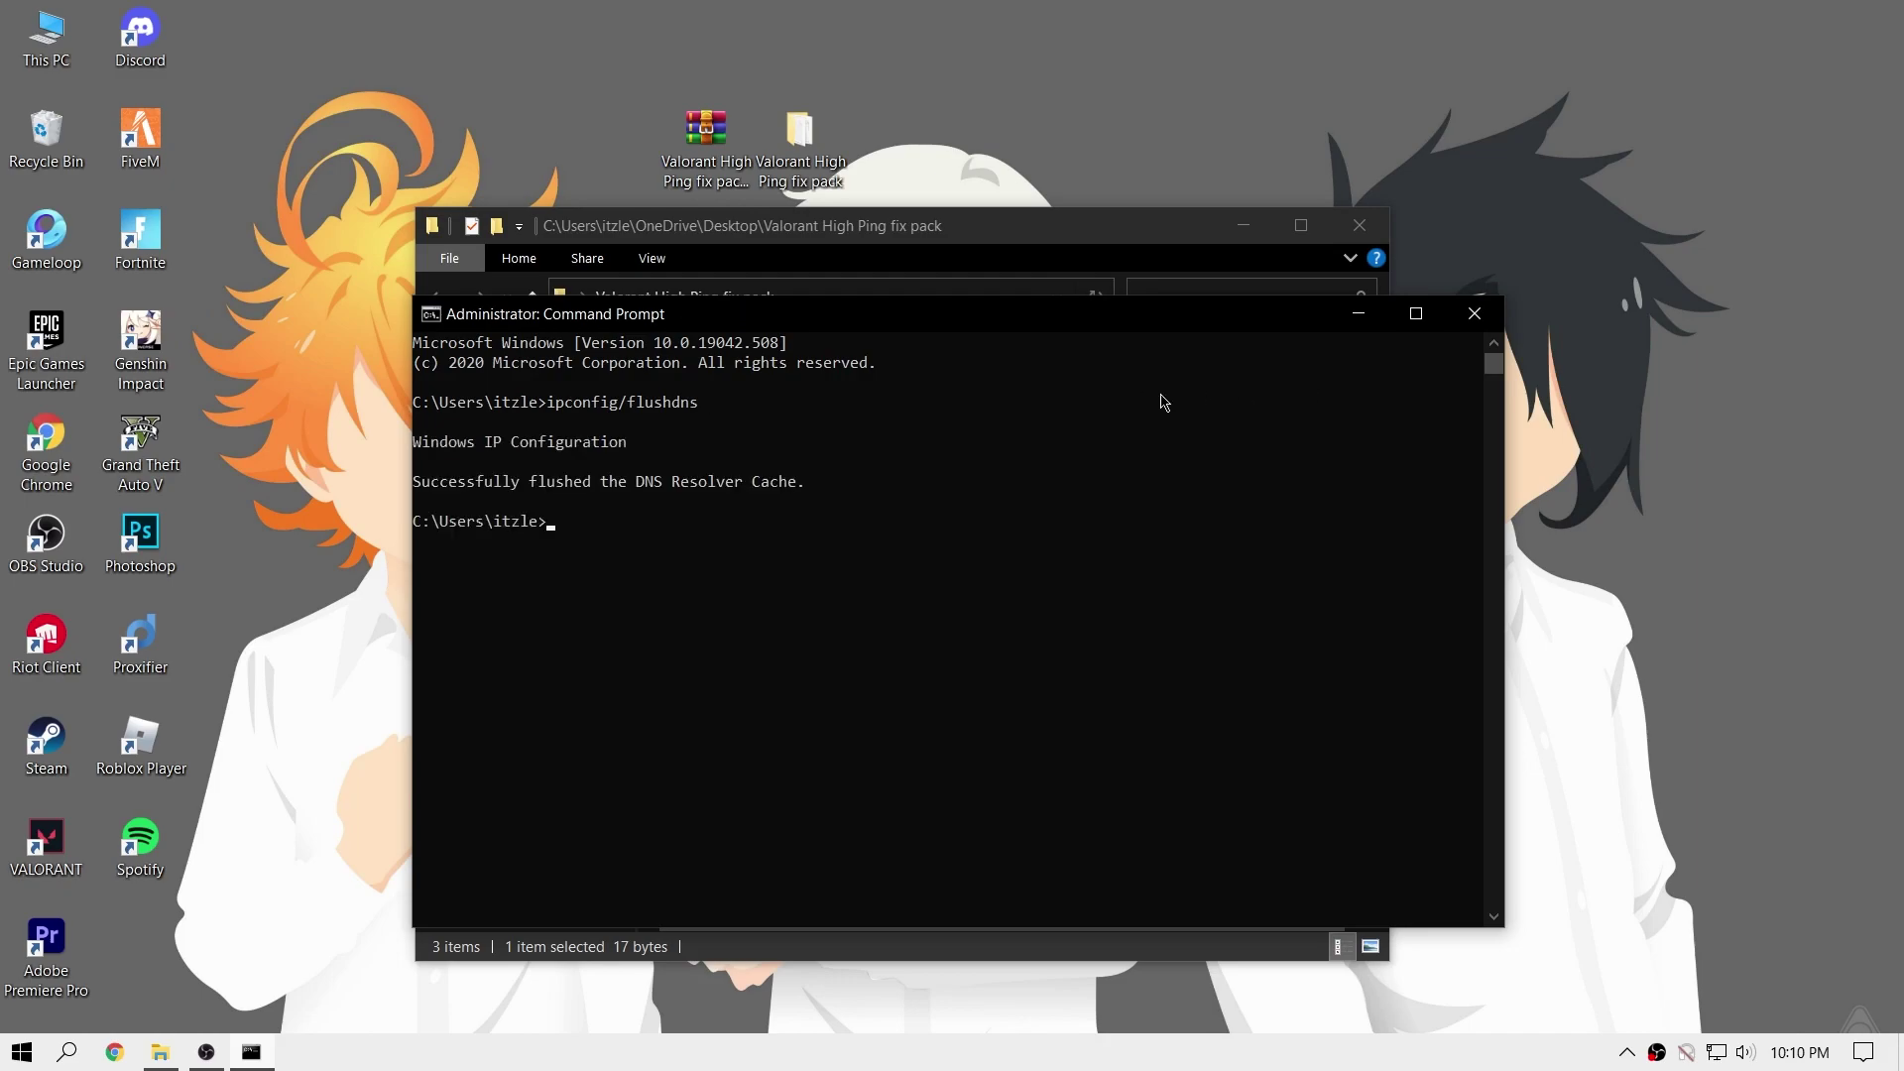
left_click_drag(859, 493, 1339, 420)
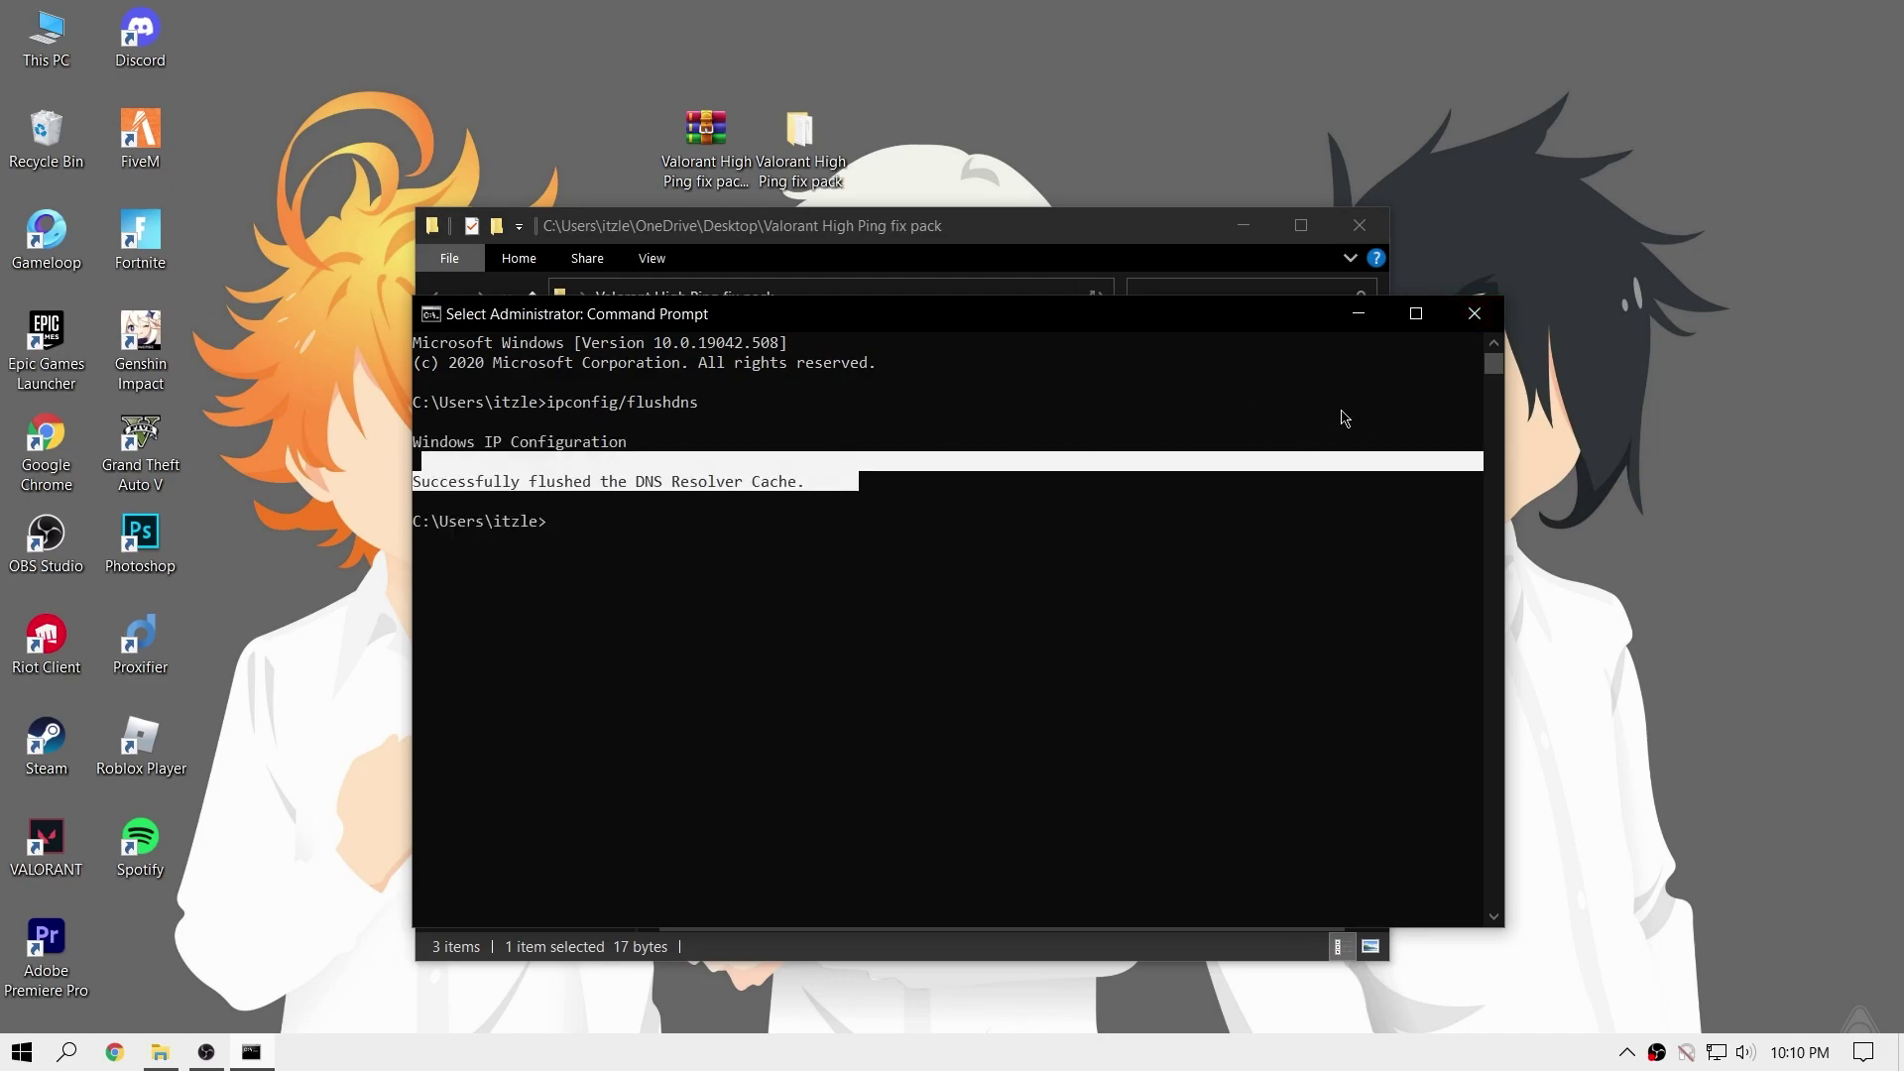
left_click(1475, 314)
Open dns.txt from the fix pack folder and examine its two DNS addresses
double_click(839, 407)
double_click(434, 359)
left_click(467, 359)
double_click(434, 359)
left_click(645, 430)
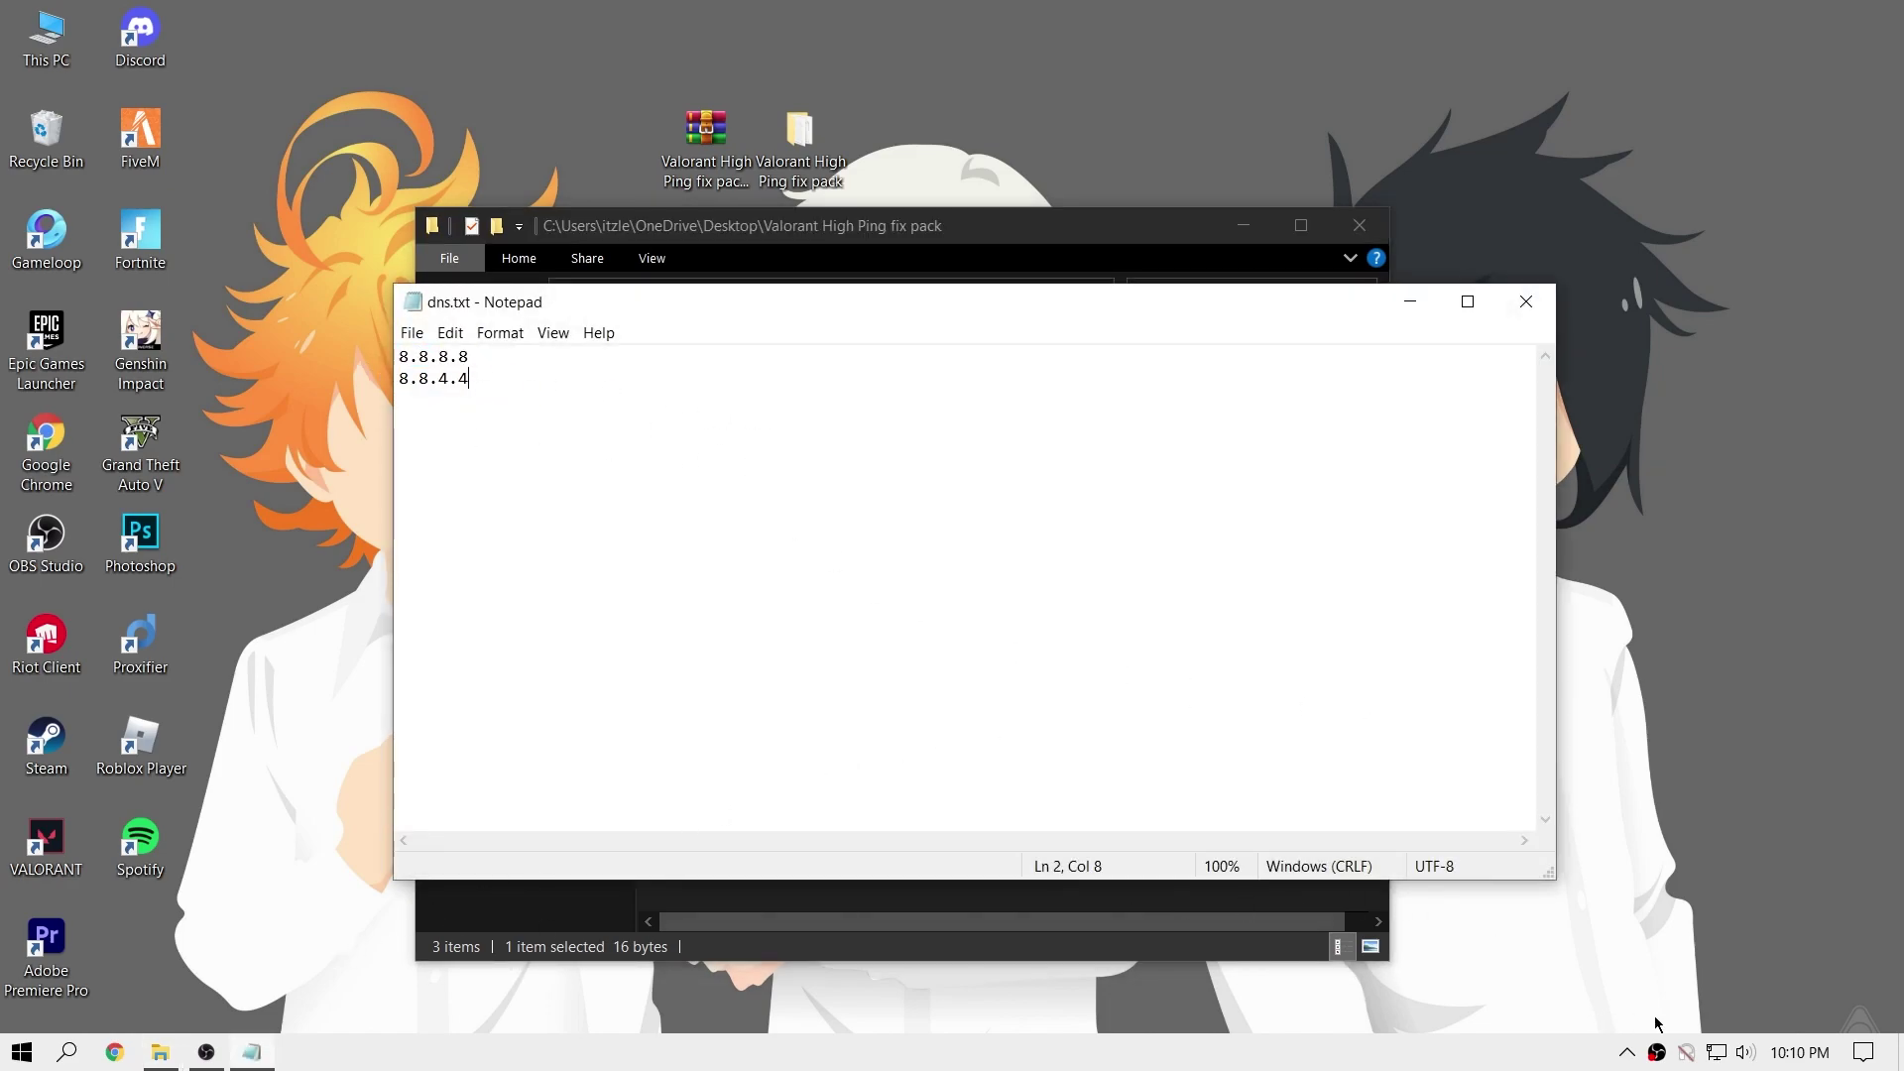
Open the network adapter options from the network settings and close the Settings window
right_click(1715, 1055)
left_click(1643, 1022)
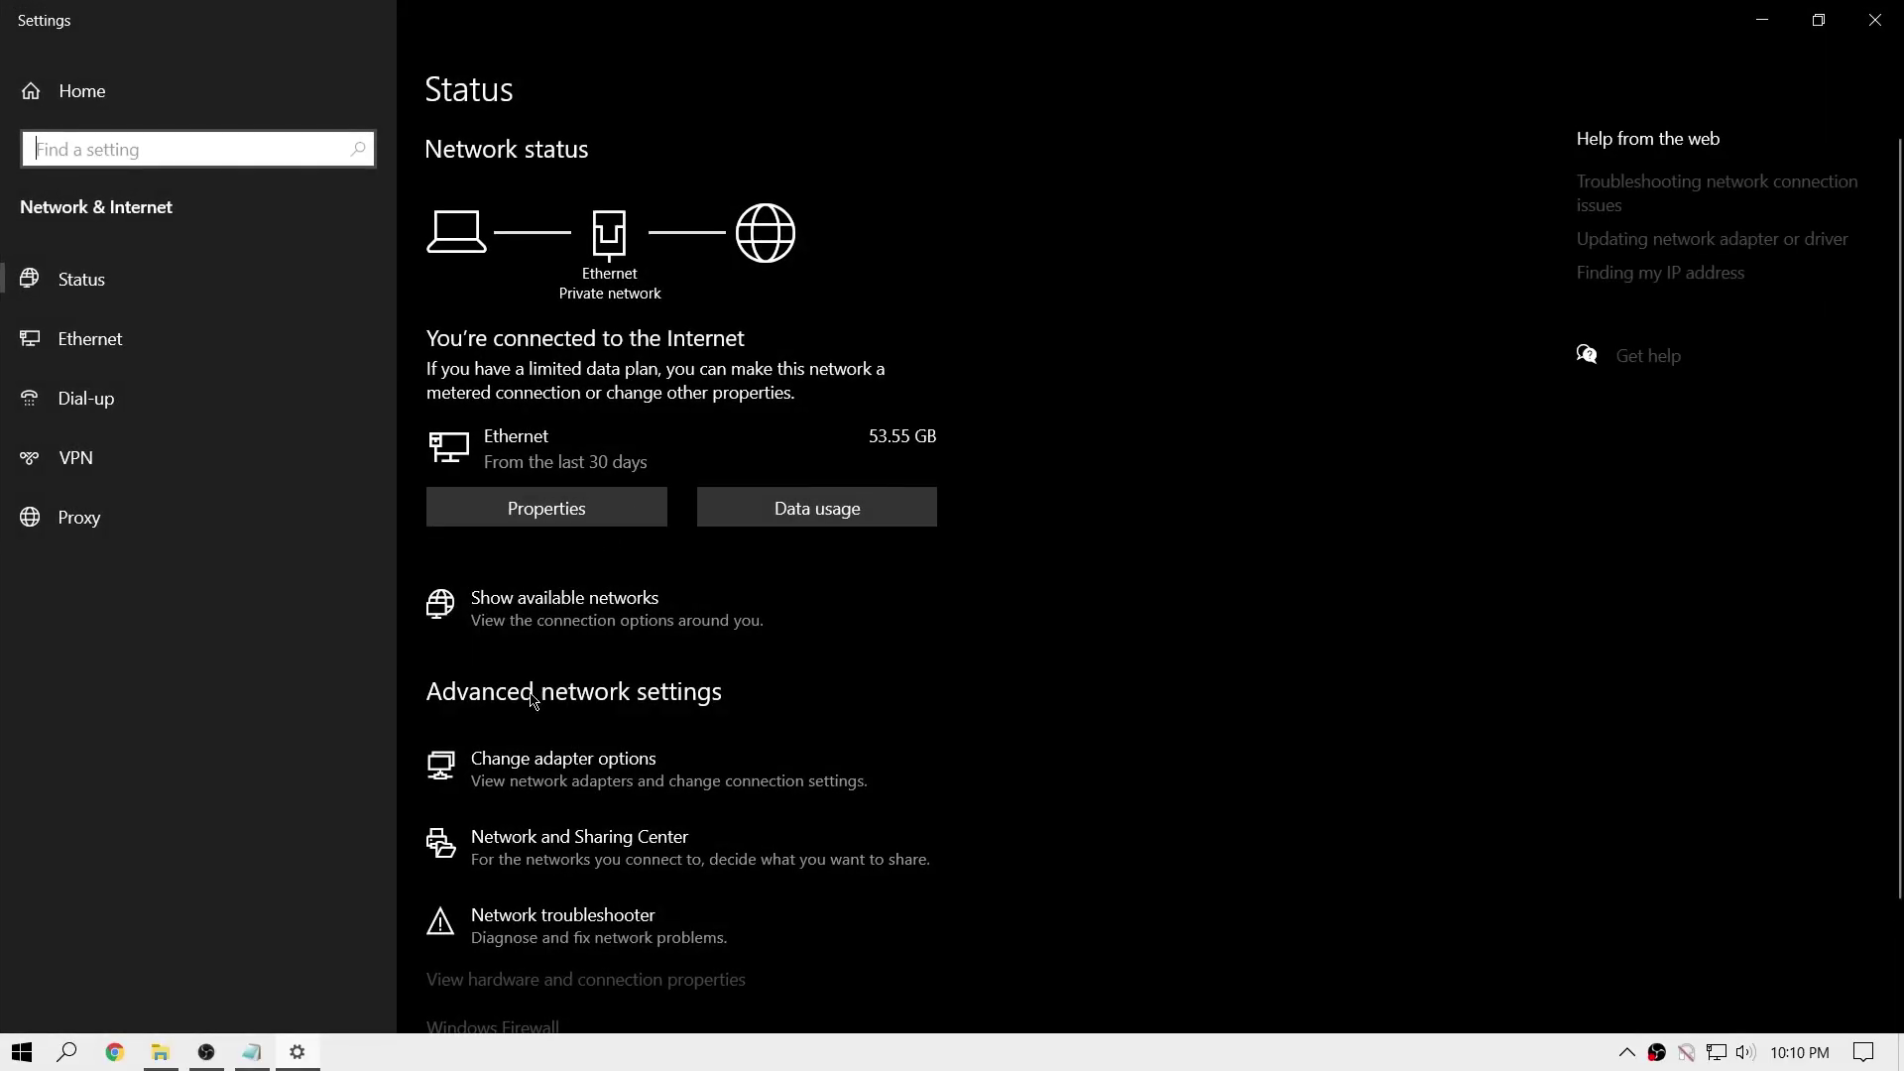
left_click(538, 759)
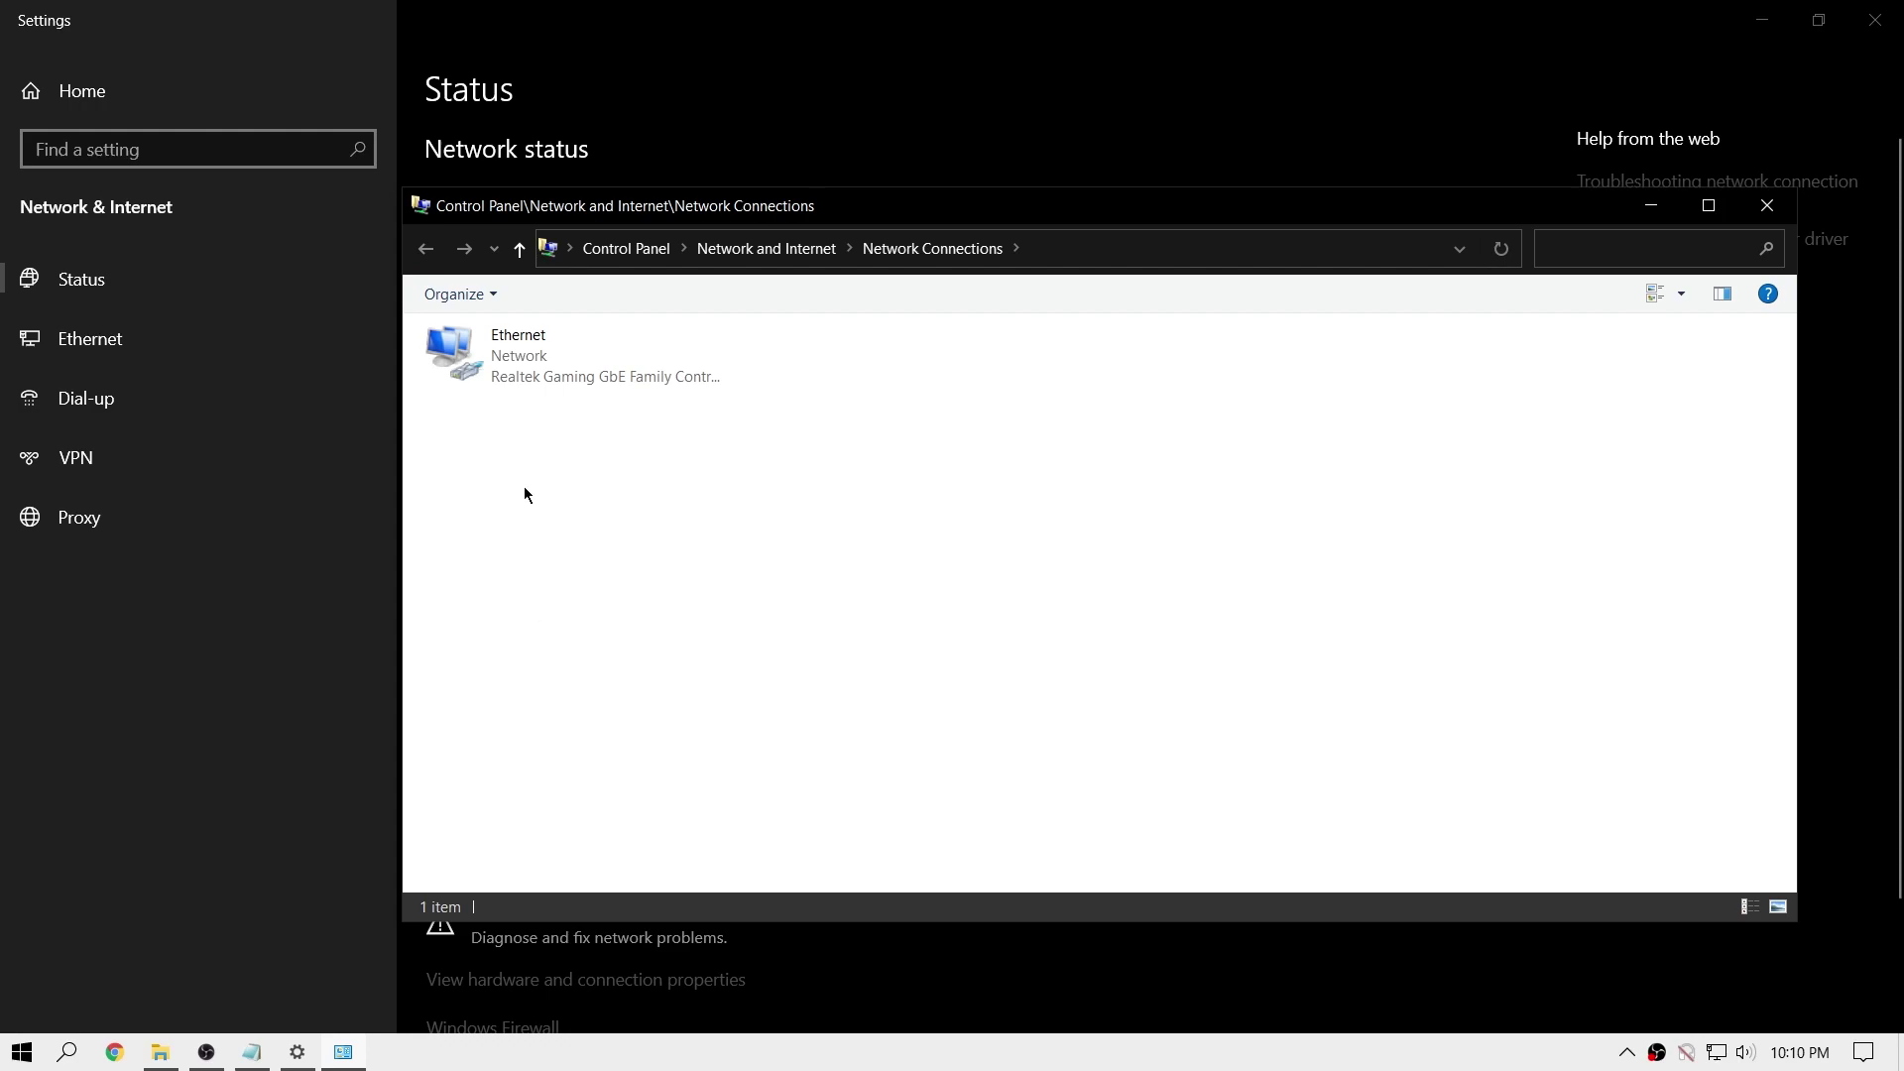
left_click(1875, 19)
left_click_drag(1247, 205, 1163, 234)
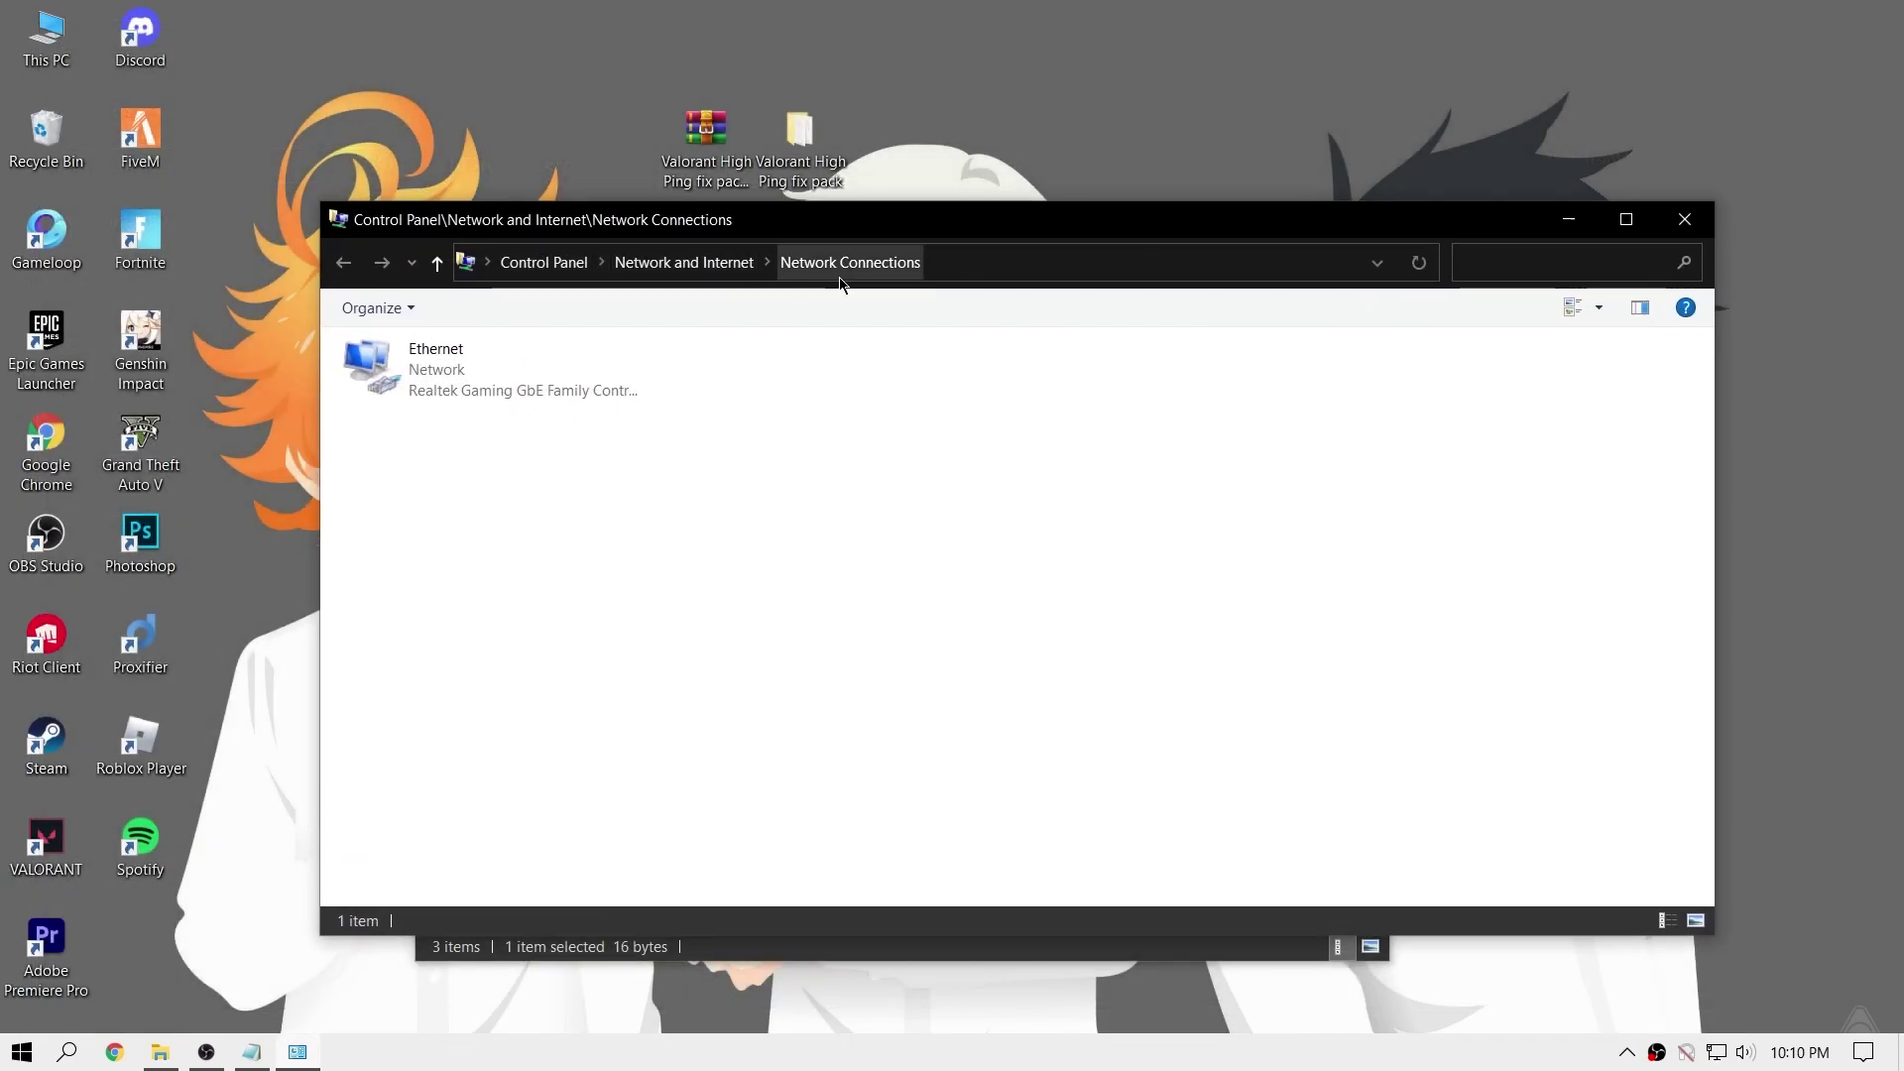
Open the Internet Protocol Version 4 (TCP/IPv4) properties of the Ethernet connection
double_click(444, 392)
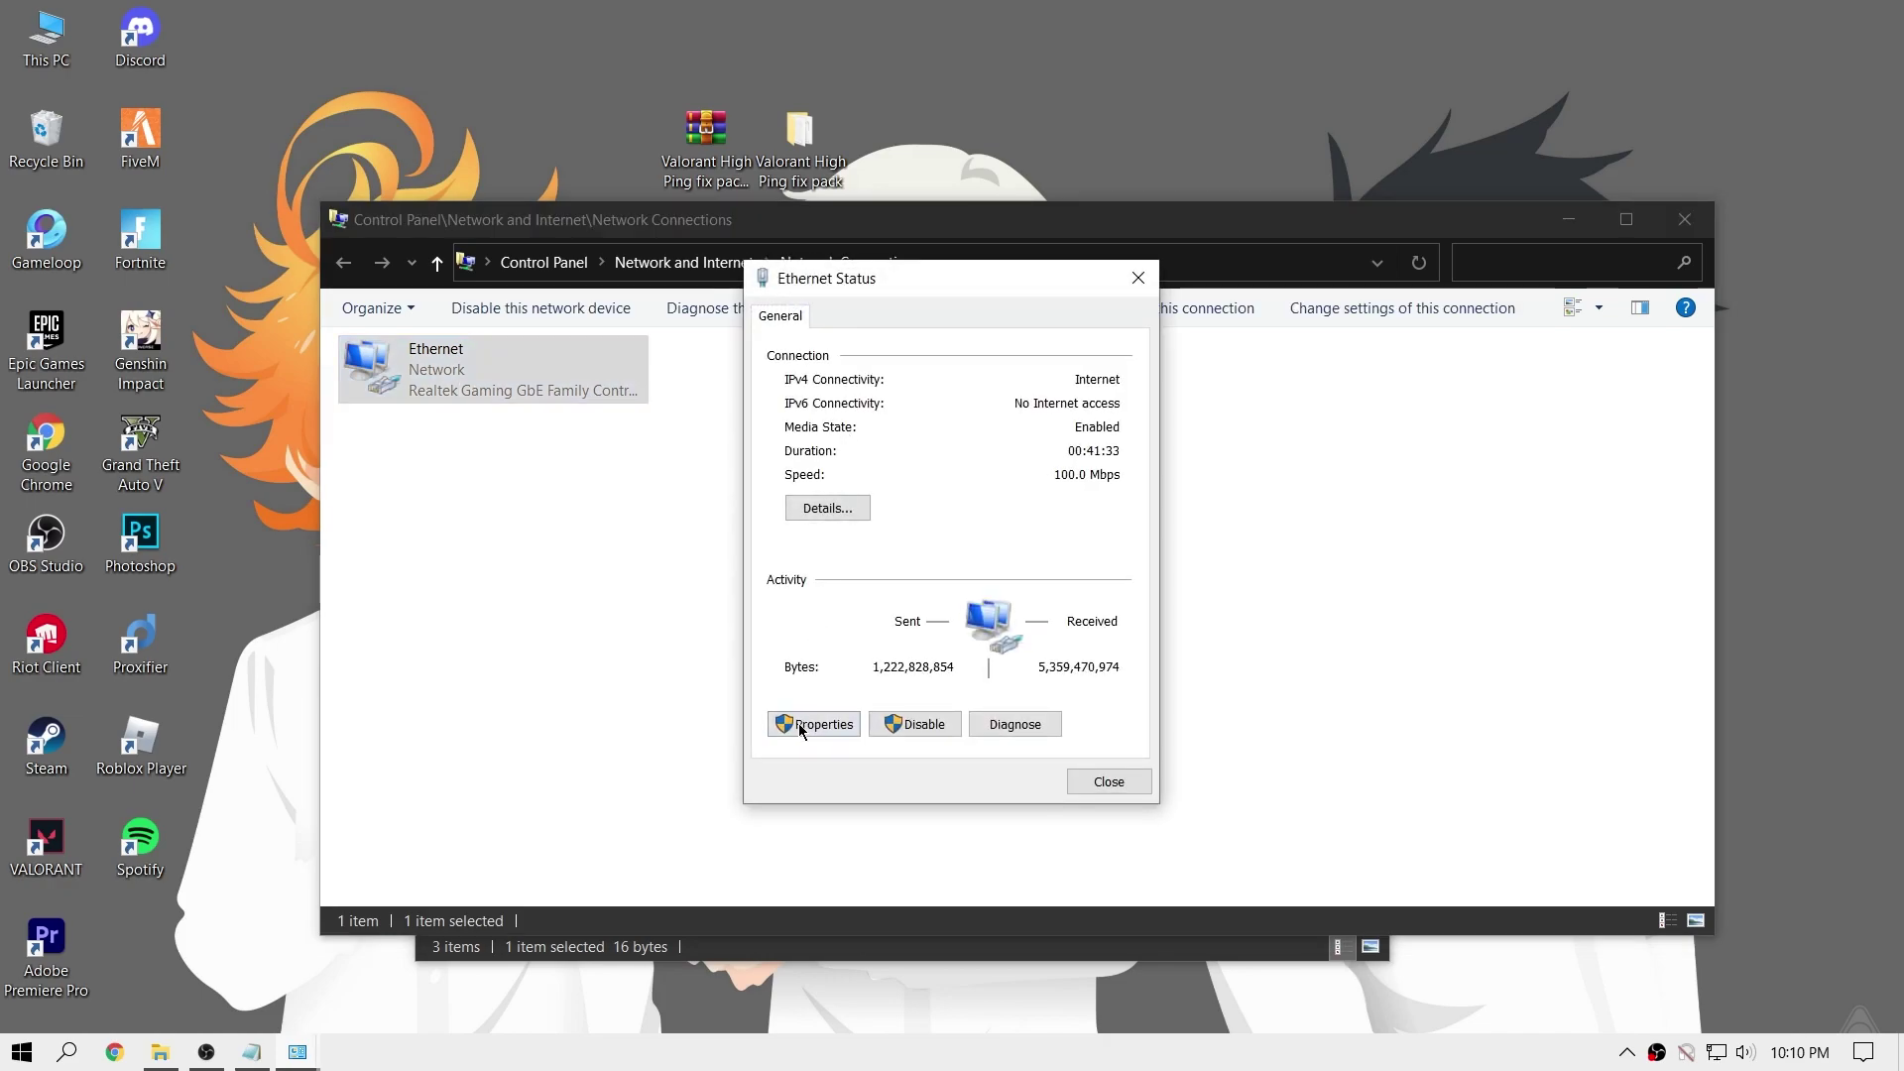
left_click(800, 728)
left_click(982, 555)
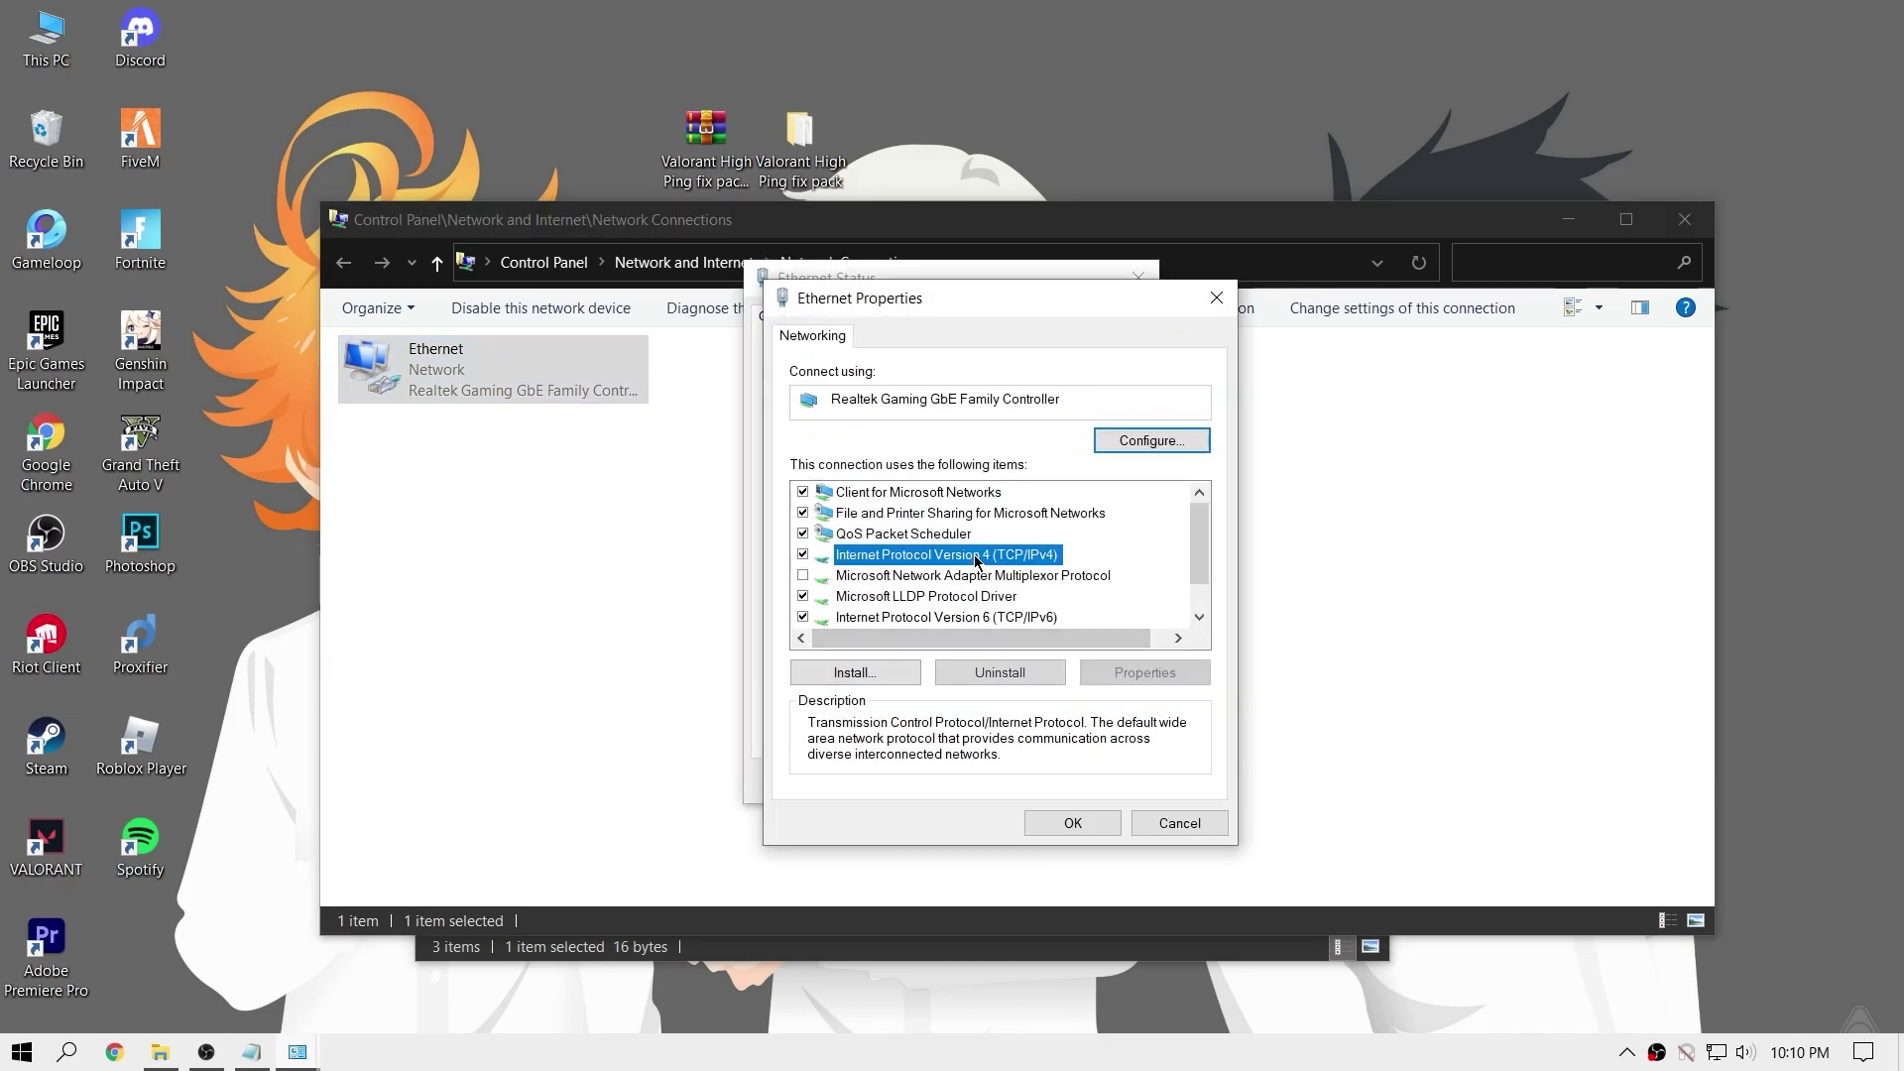
double_click(990, 556)
left_click_drag(1002, 402, 937, 329)
Switch the IPv4 settings to manually specified DNS servers and consult the addresses in dns.txt
left_click(811, 627)
left_click(857, 652)
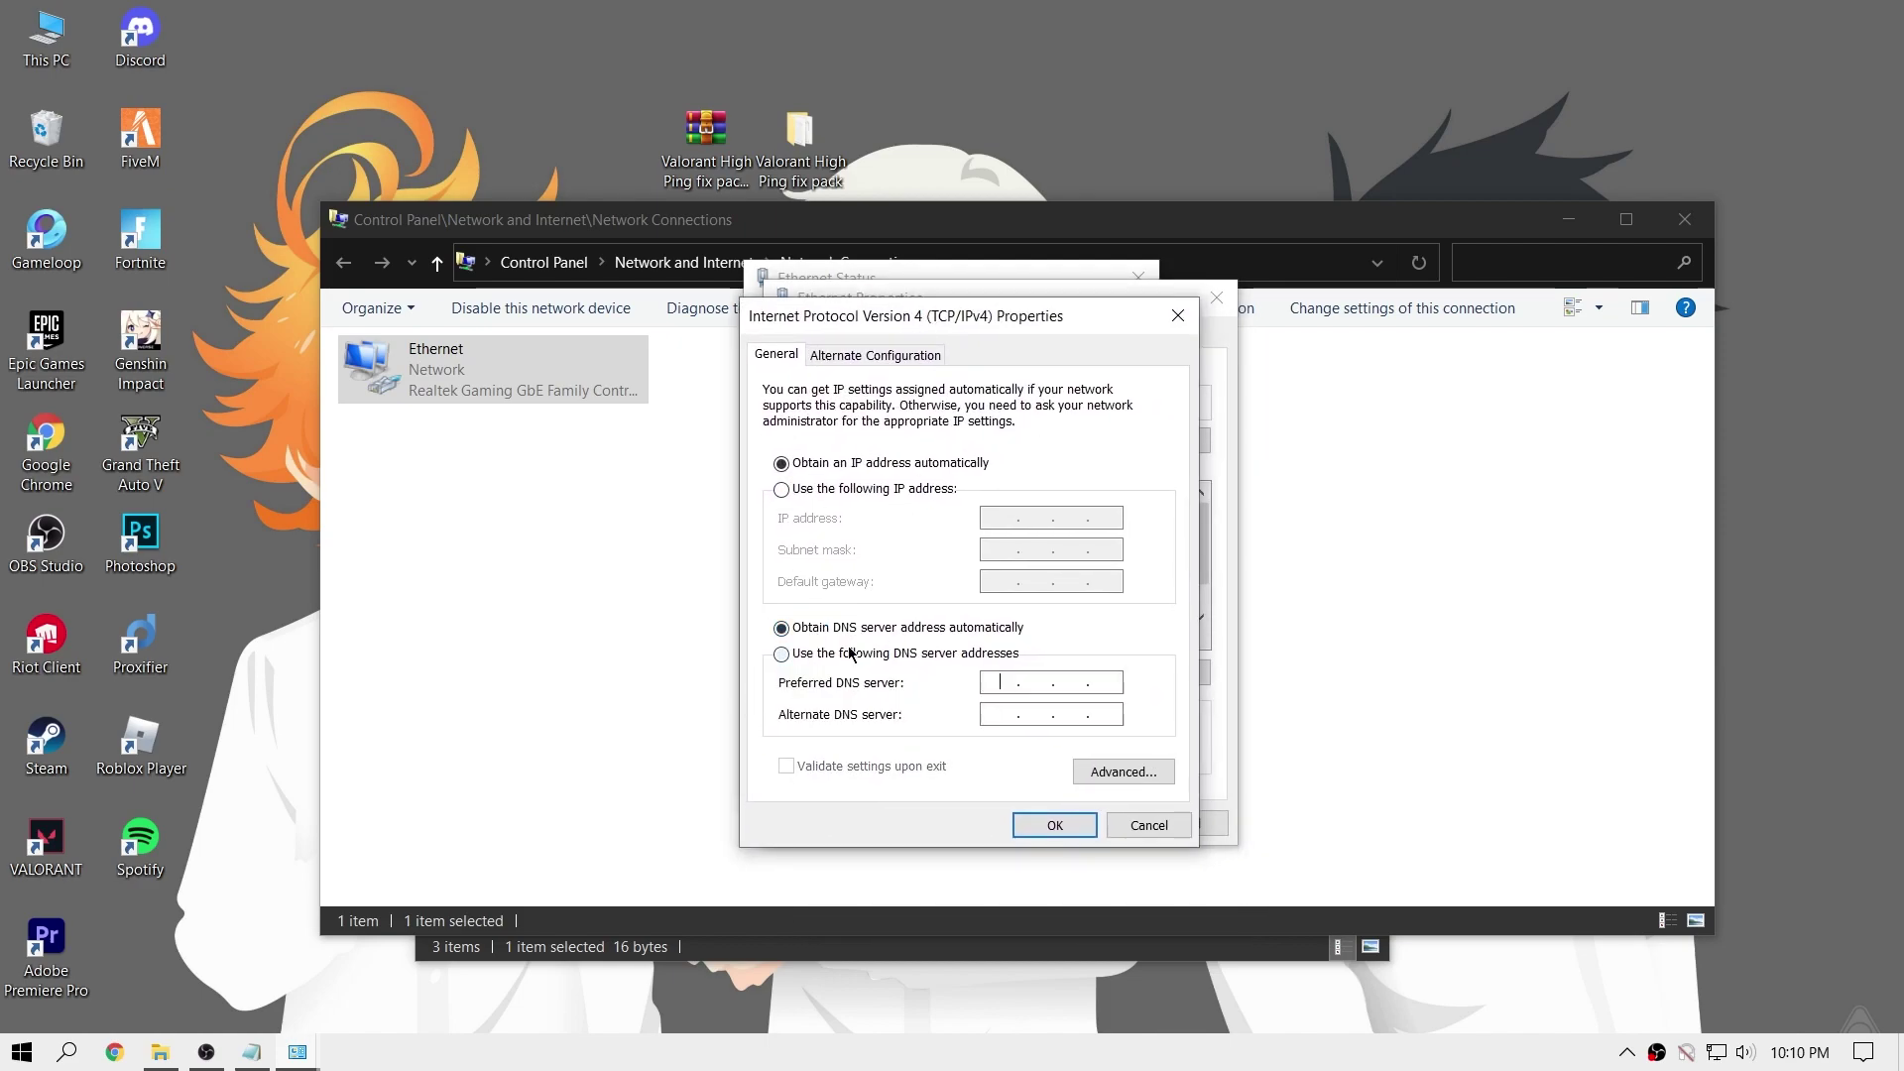
left_click(255, 1054)
left_click_drag(650, 309, 1119, 434)
left_click_drag(950, 484, 877, 508)
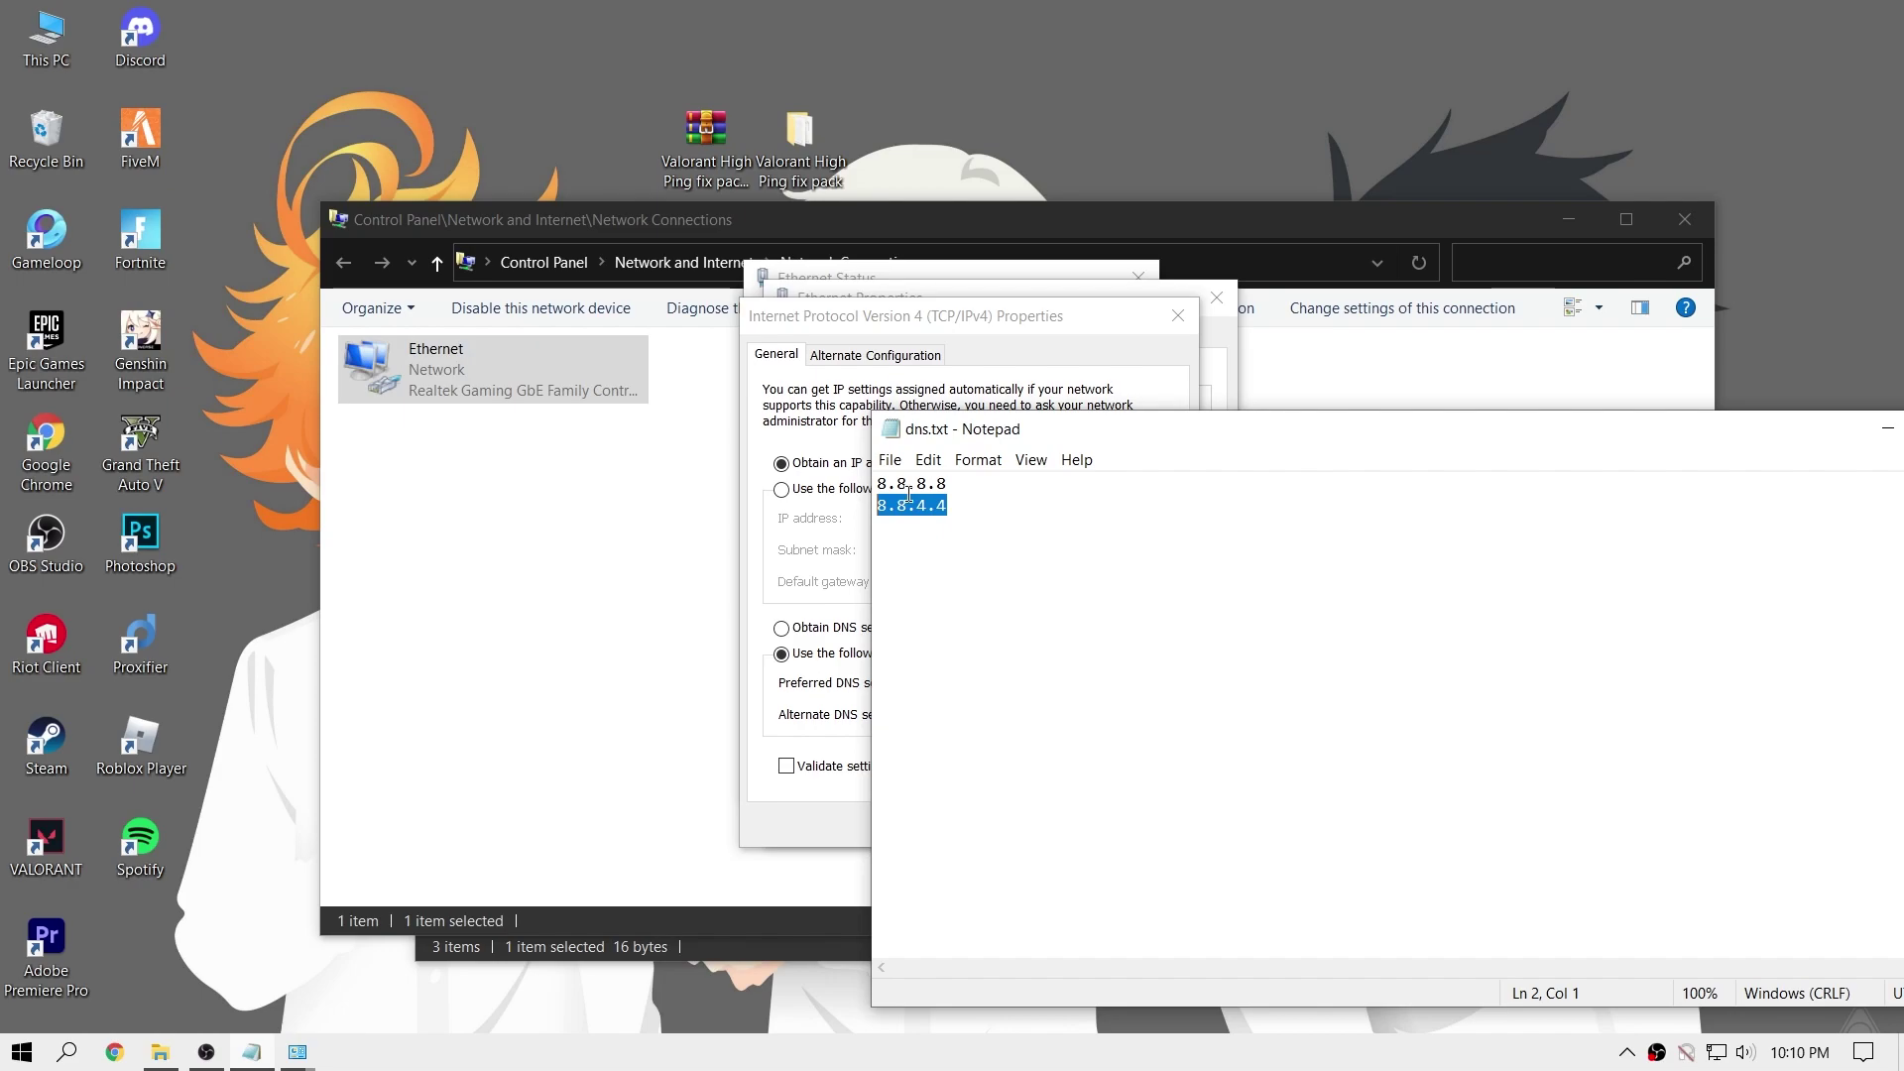
left_click(1535, 385)
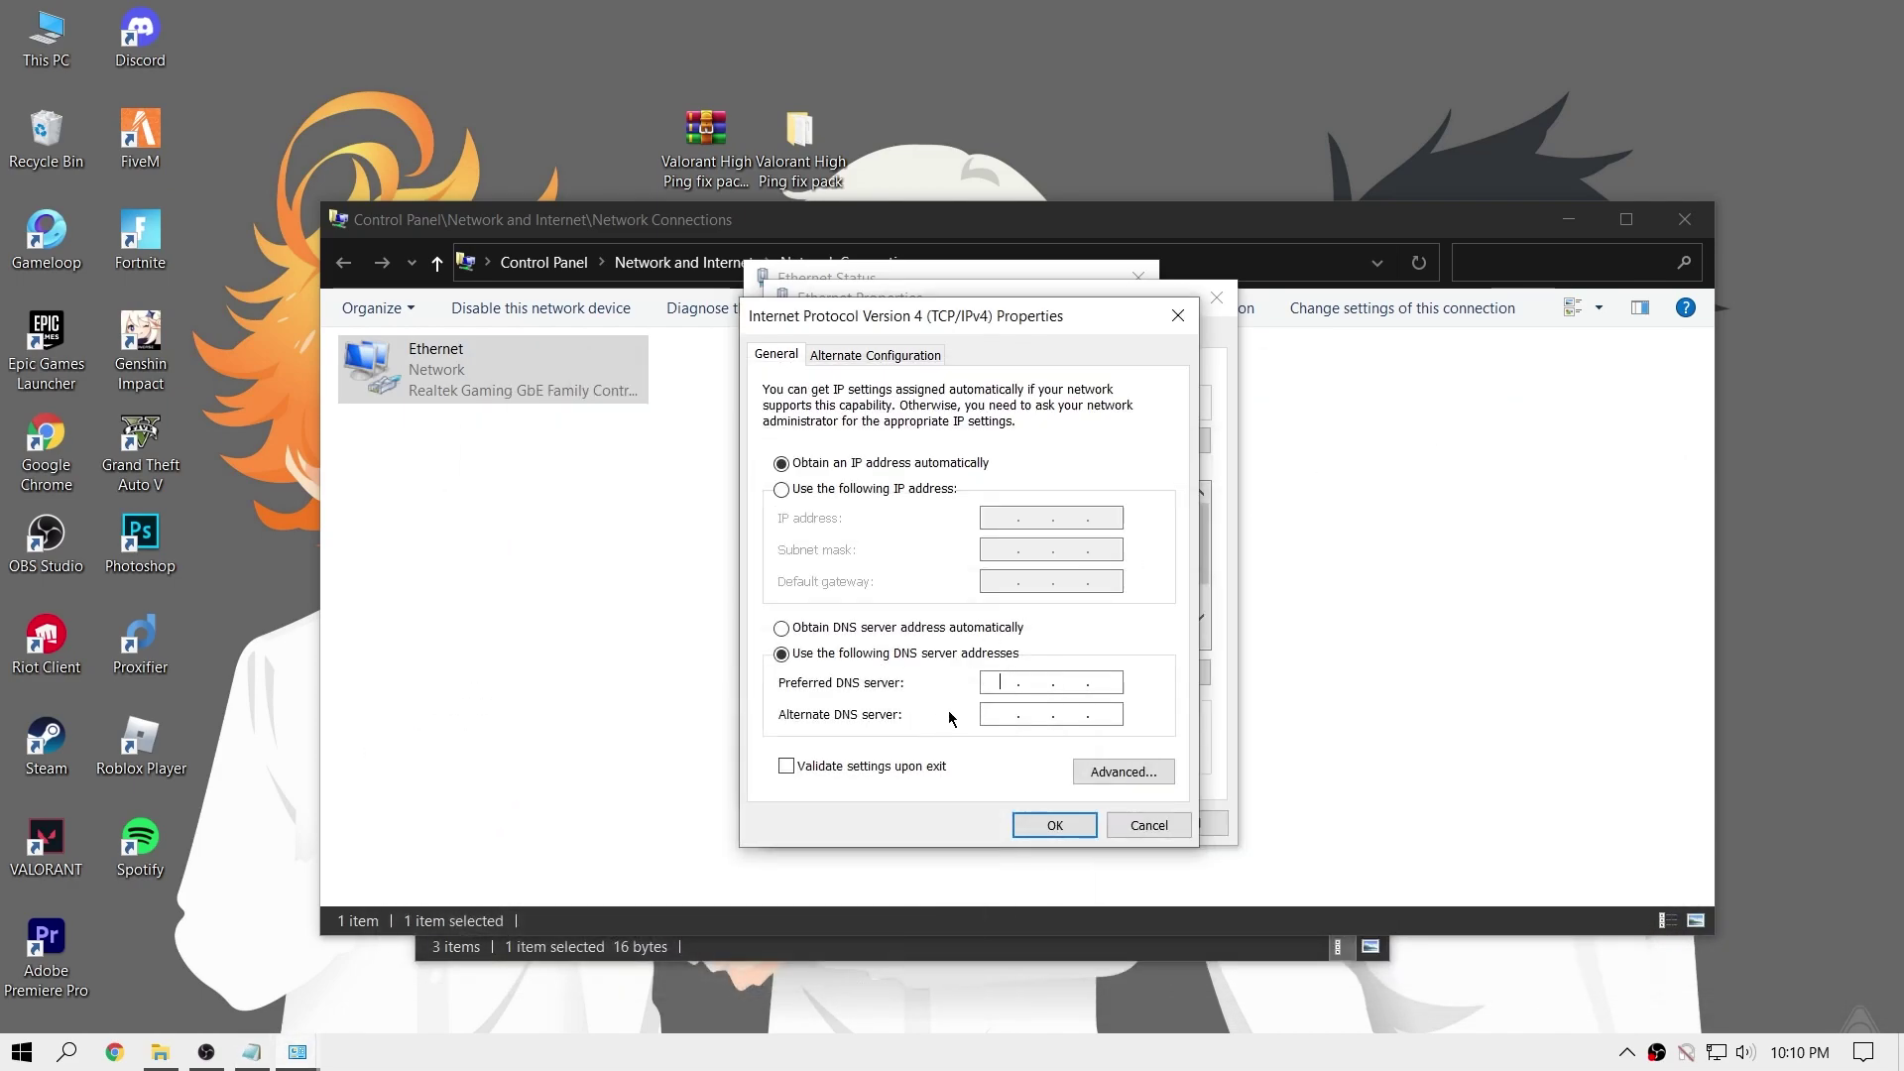
Set the preferred DNS server to 8.8.8.8 and the alternate to 8.8.4.4, save, and close the network windows
left_click(1002, 683)
type("8.8.8.8")
key("Tab")
type("8")
left_click(1055, 825)
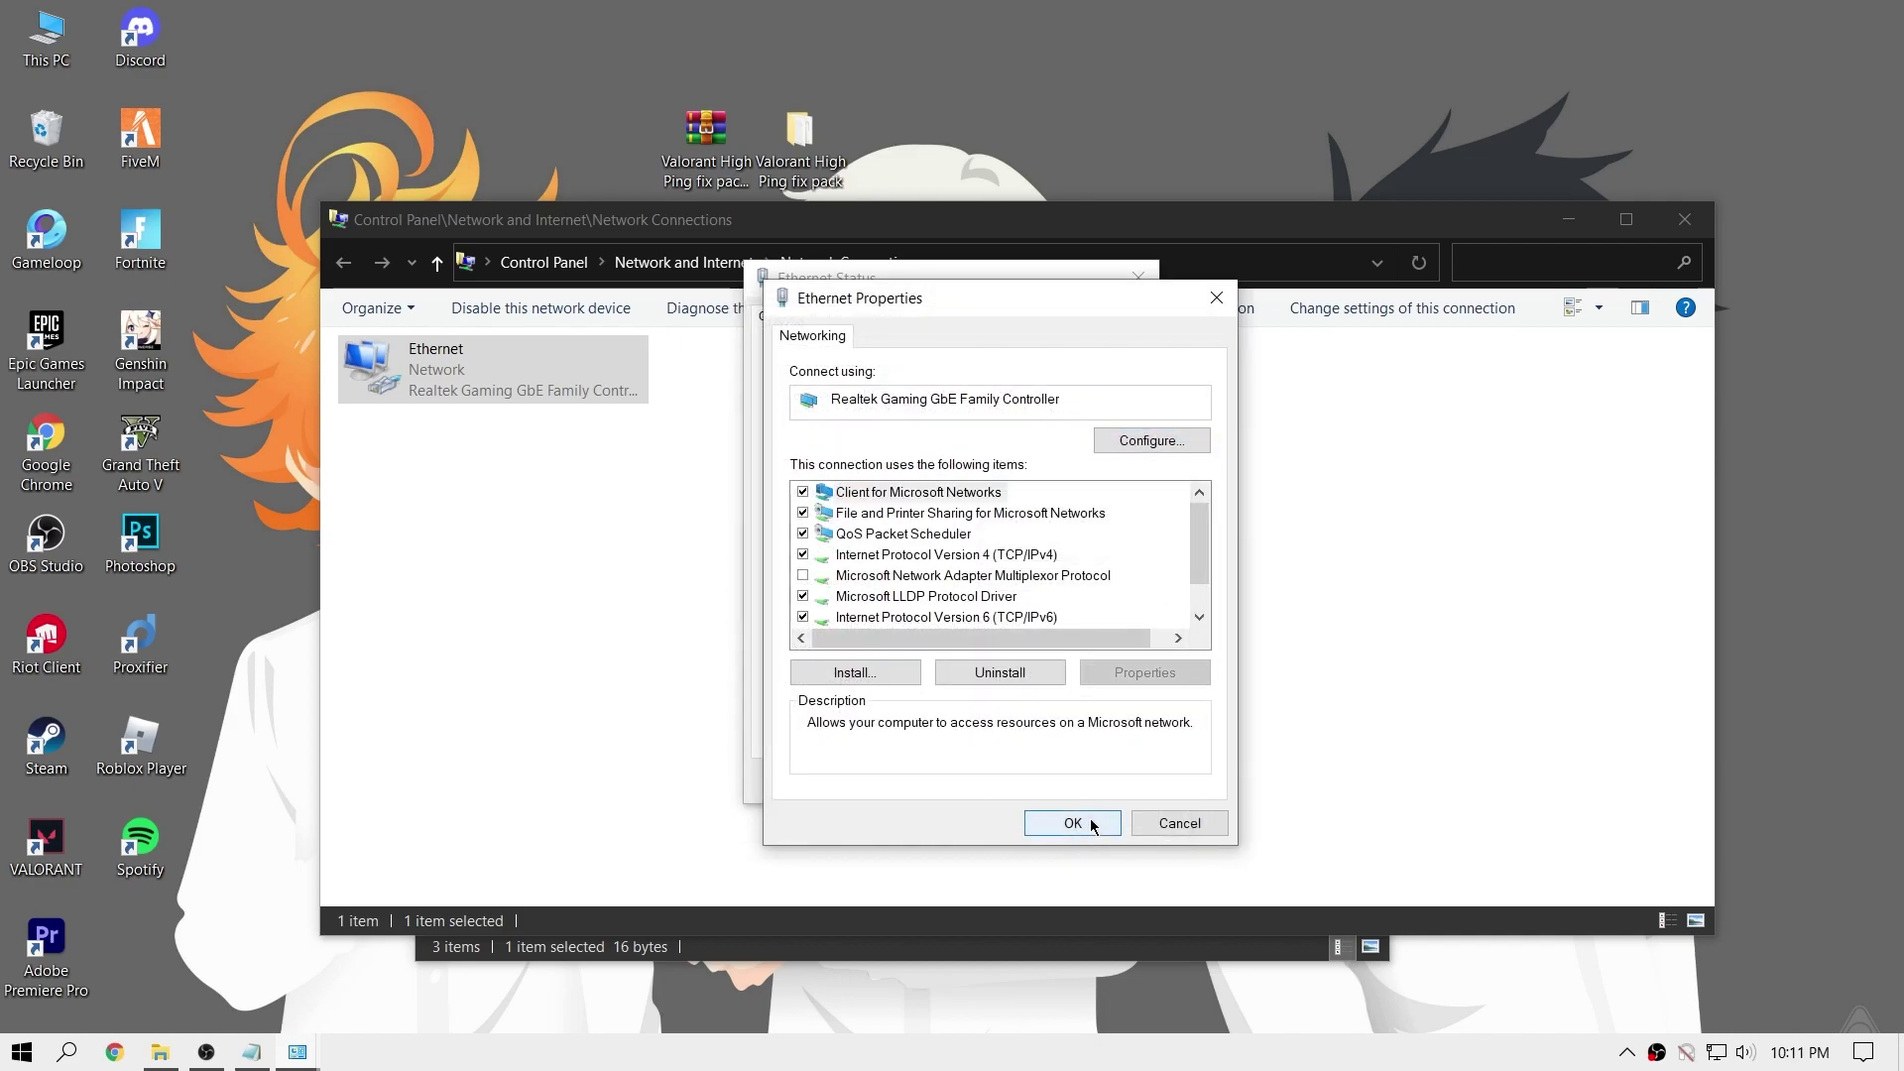
left_click(1092, 821)
left_click(1108, 781)
left_click(1684, 219)
Refresh the fix pack folder and close dns.txt in Notepad
right_click(836, 568)
left_click(873, 668)
double_click(756, 401)
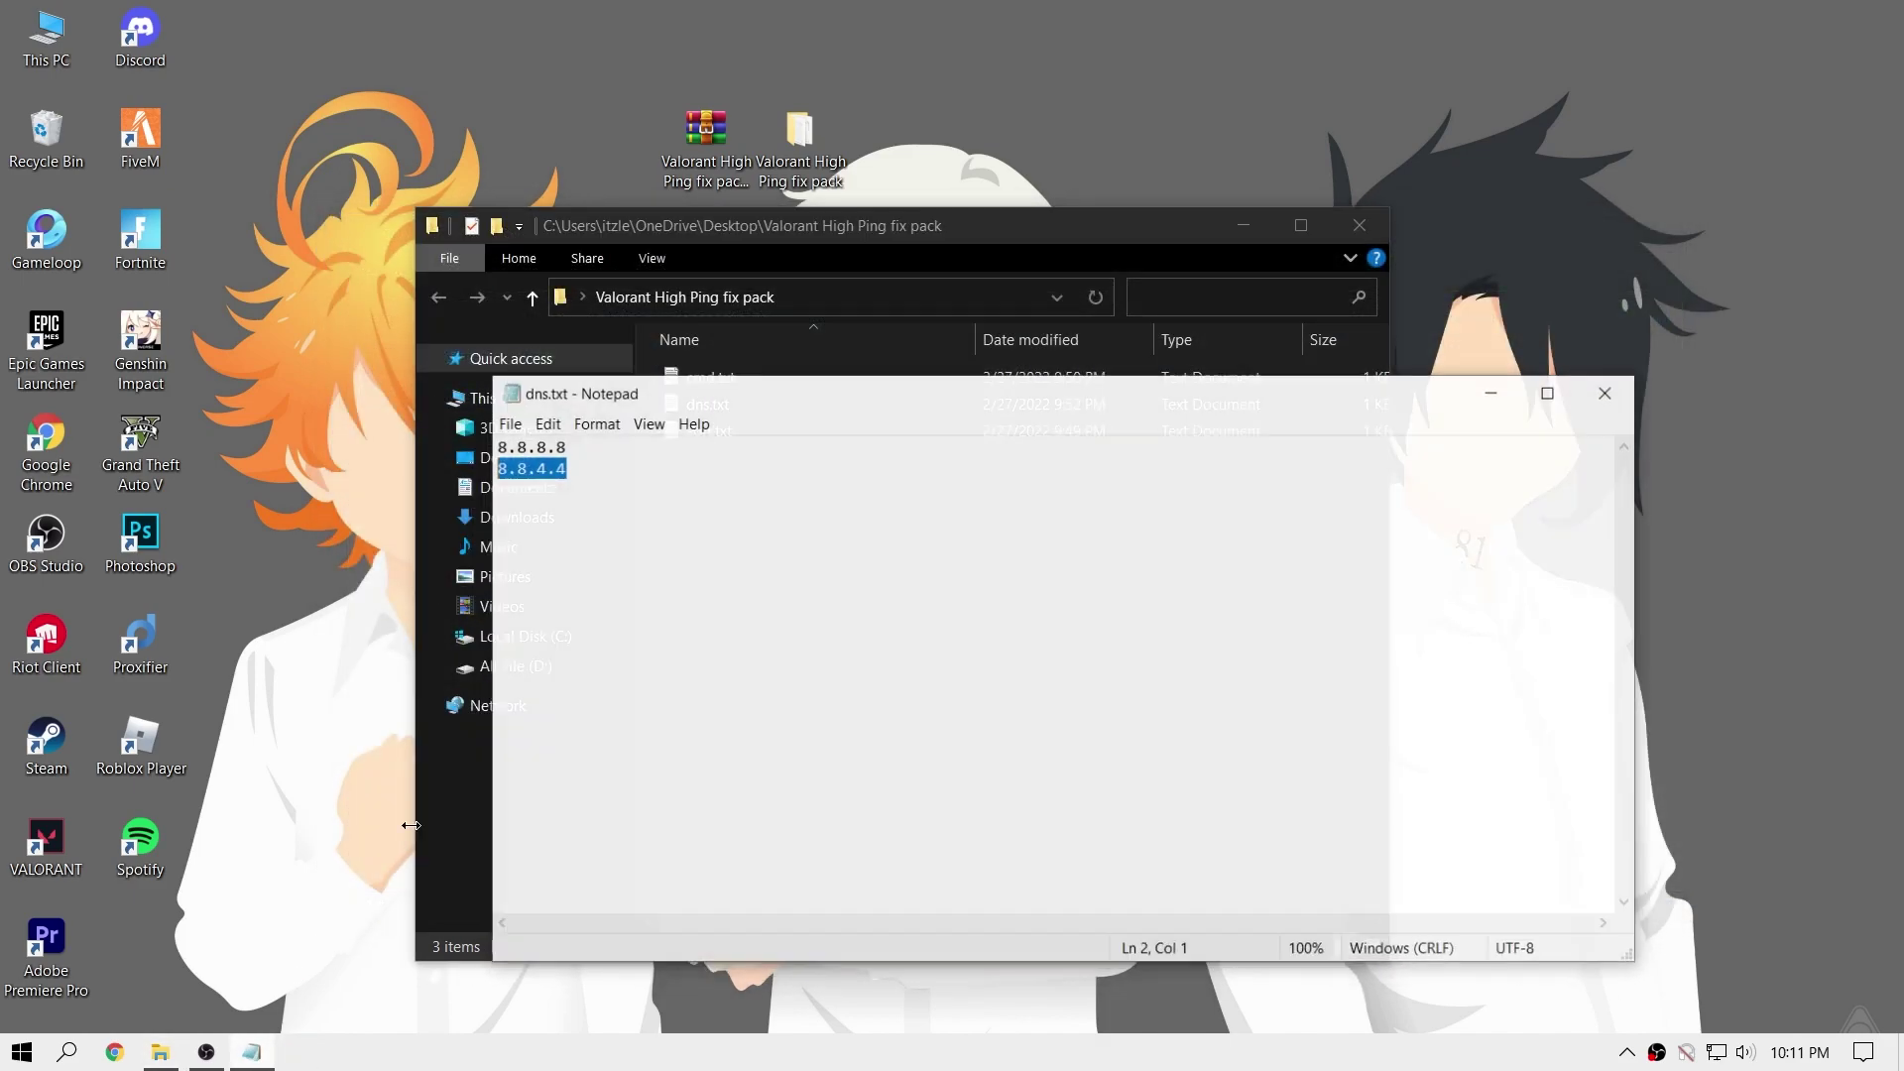
key("alt+F4")
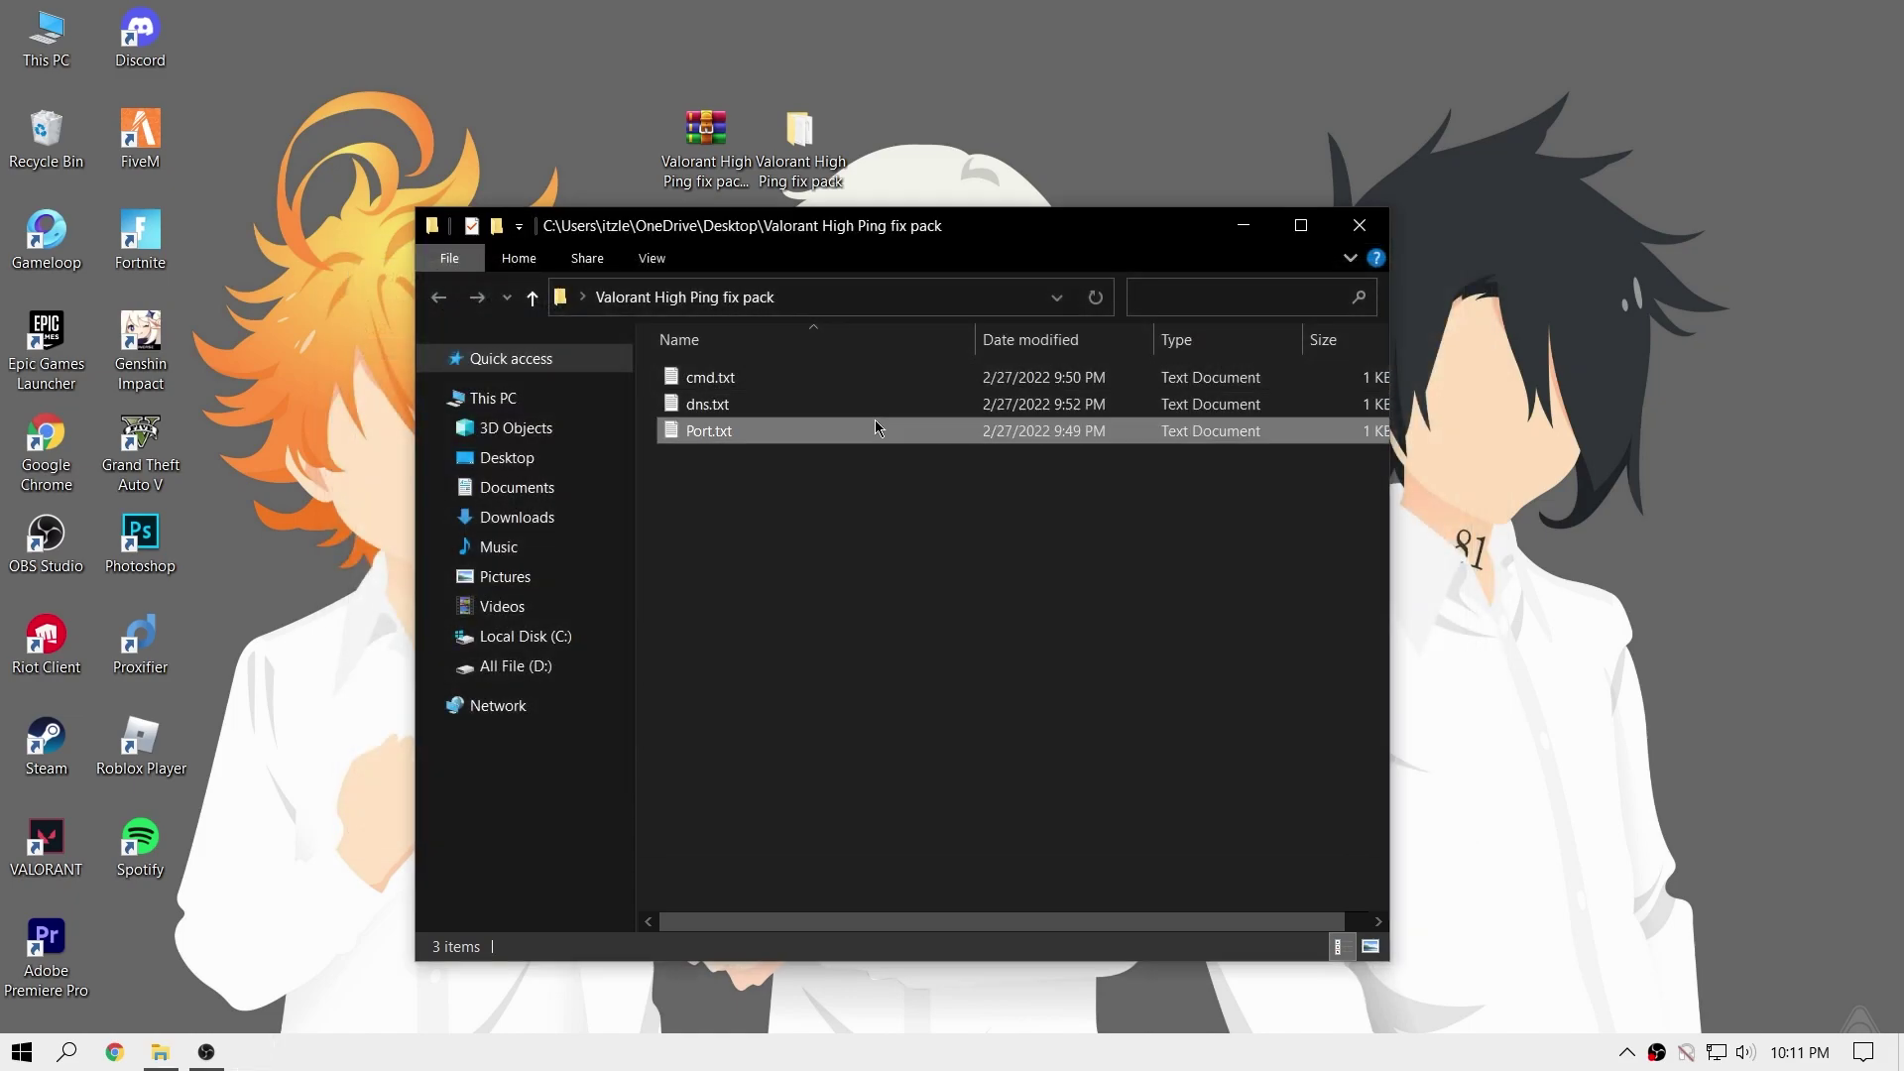
Open Port.txt and examine the TCP and UDP port lists for Valorant on PC
double_click(875, 420)
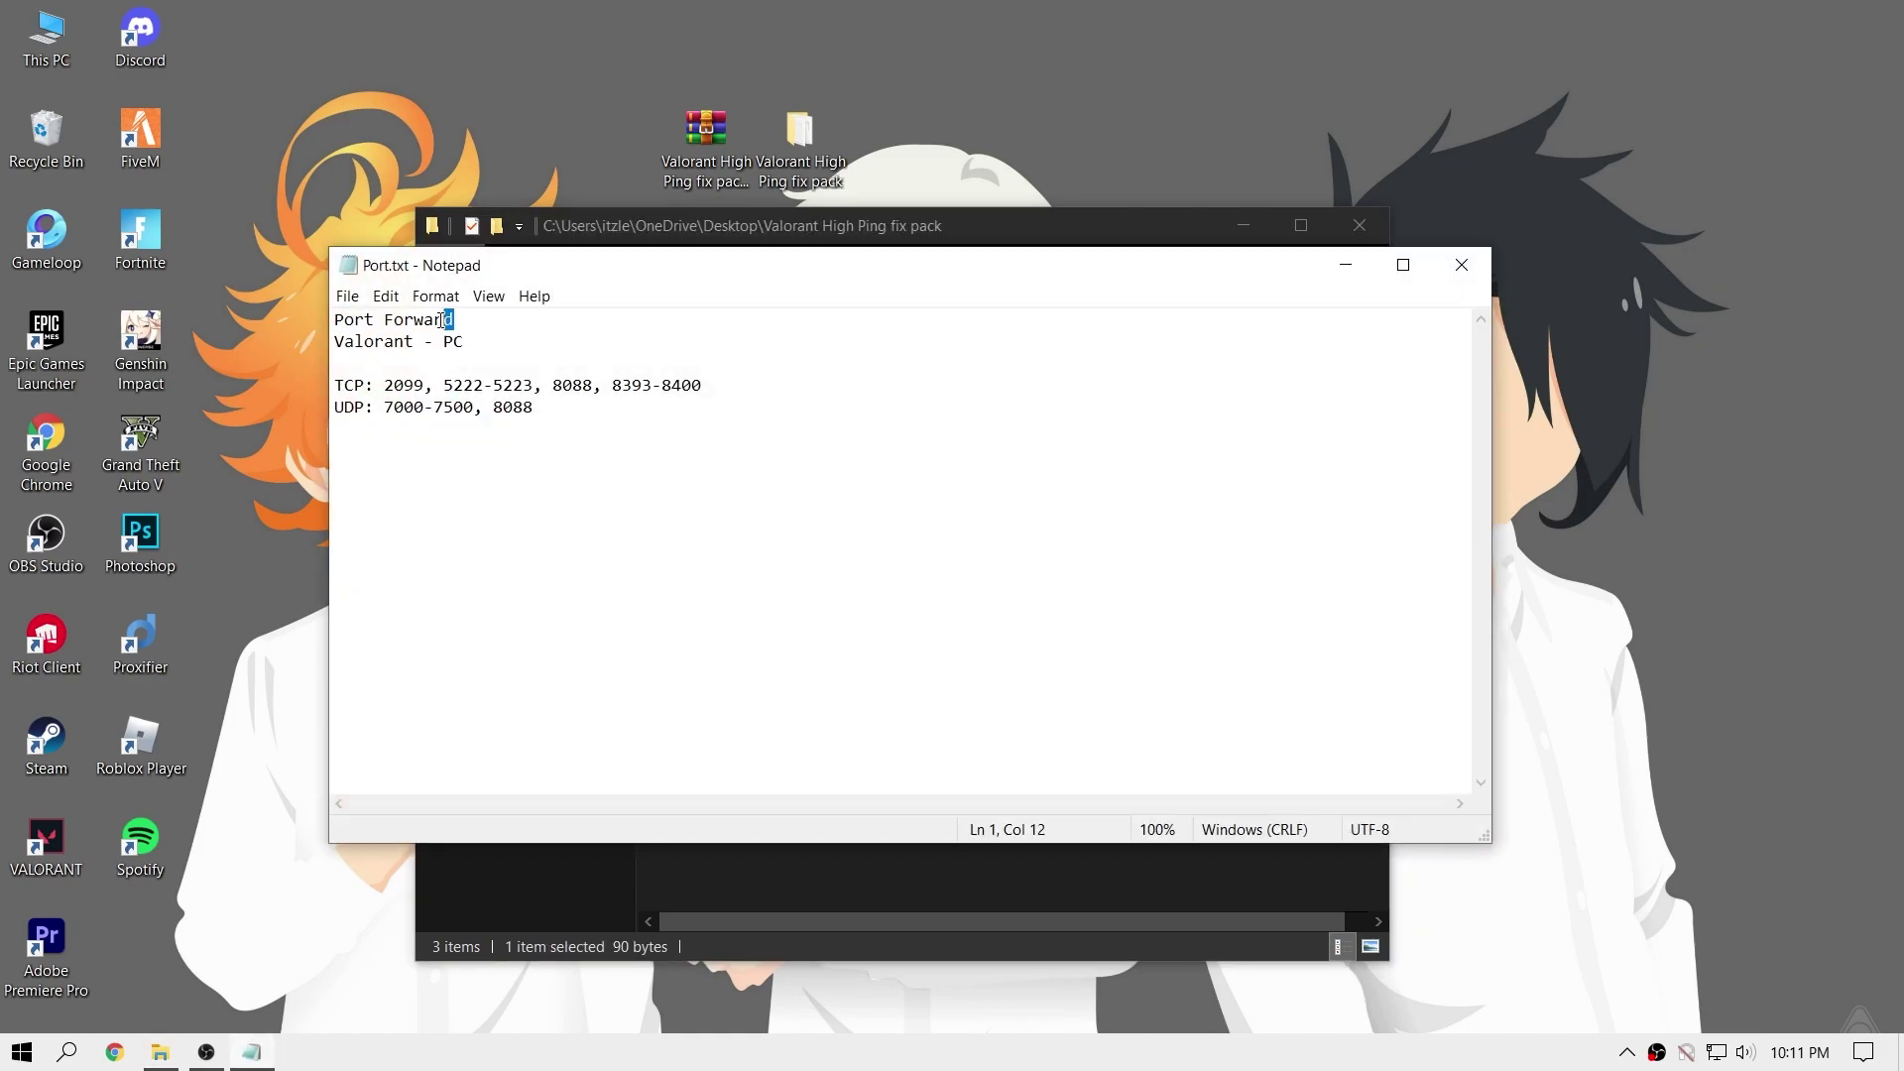
left_click_drag(447, 320, 323, 322)
left_click_drag(473, 335, 349, 342)
left_click(357, 363)
Find and open Windows Defender Firewall with Advanced Security and display its Inbound Rules
left_click(66, 1052)
type("wei")
key("BackSpace")
key("BackSpace")
type("indo")
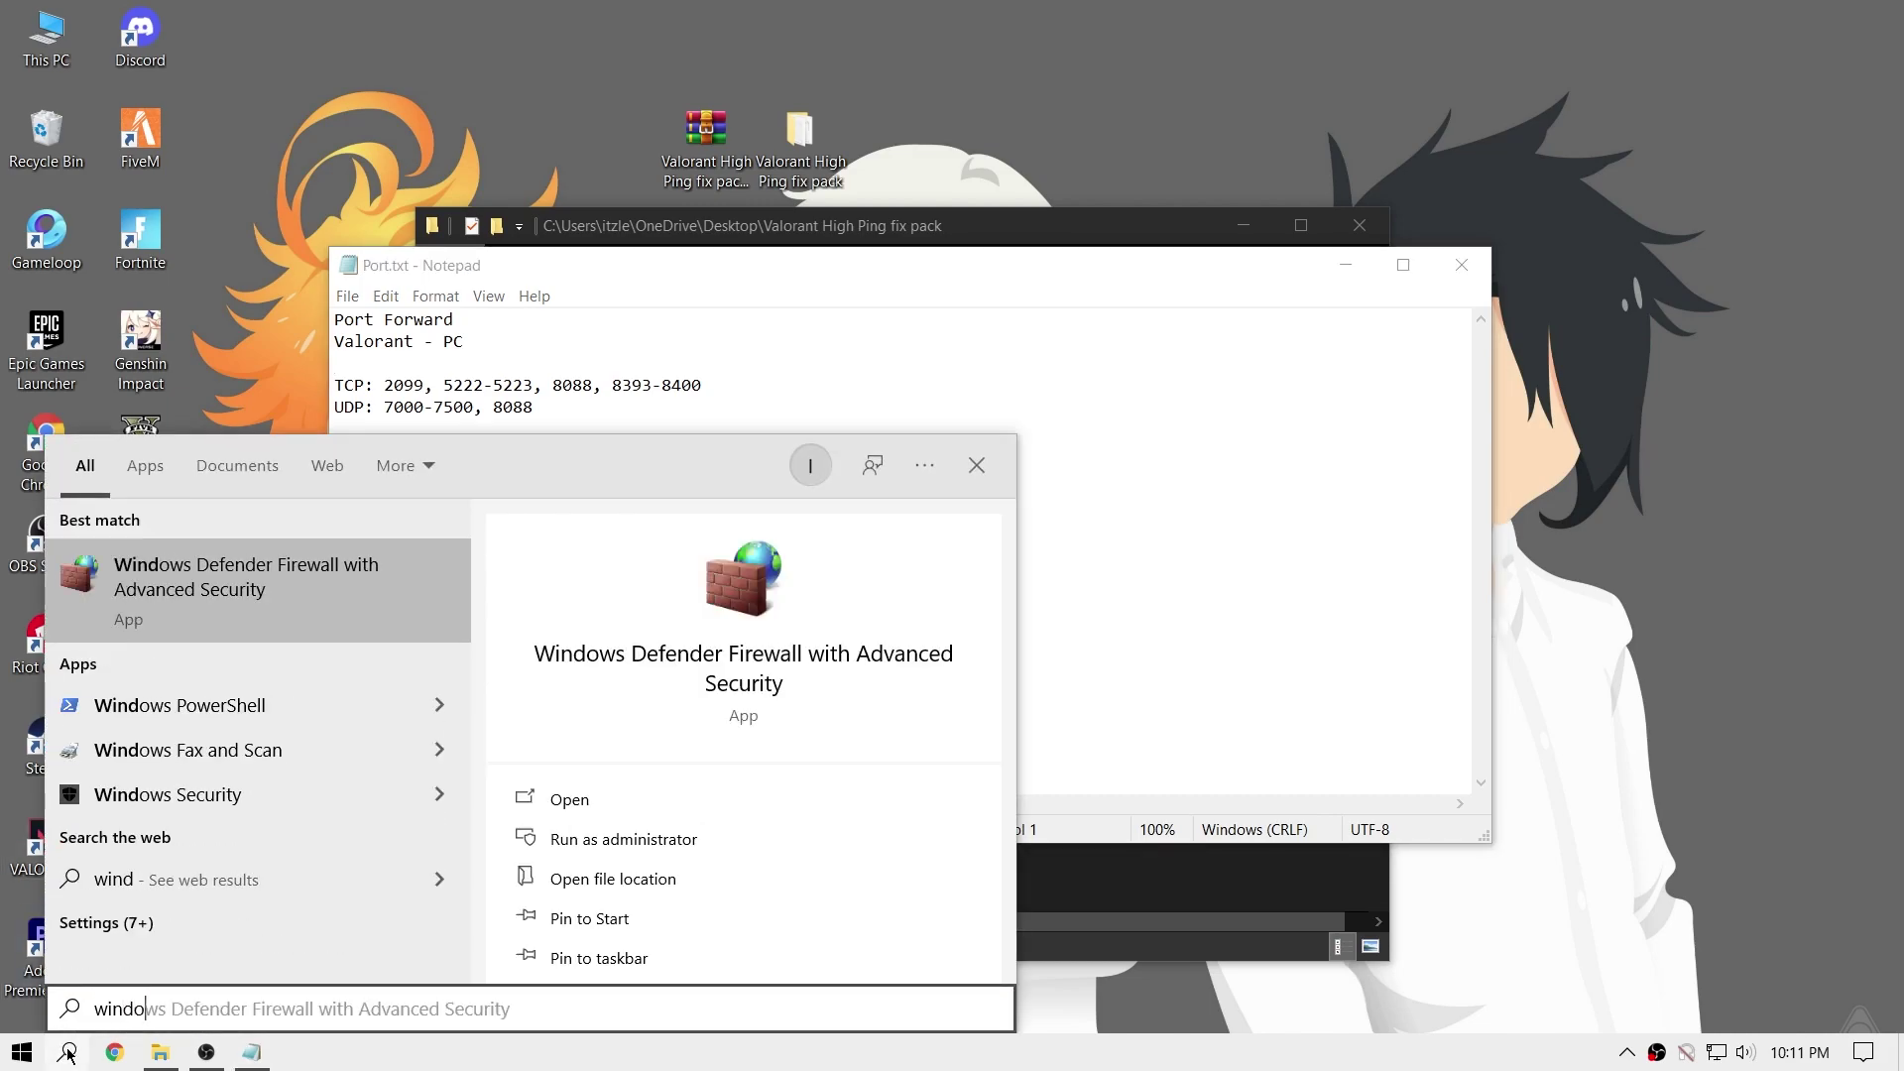
type("ws defend")
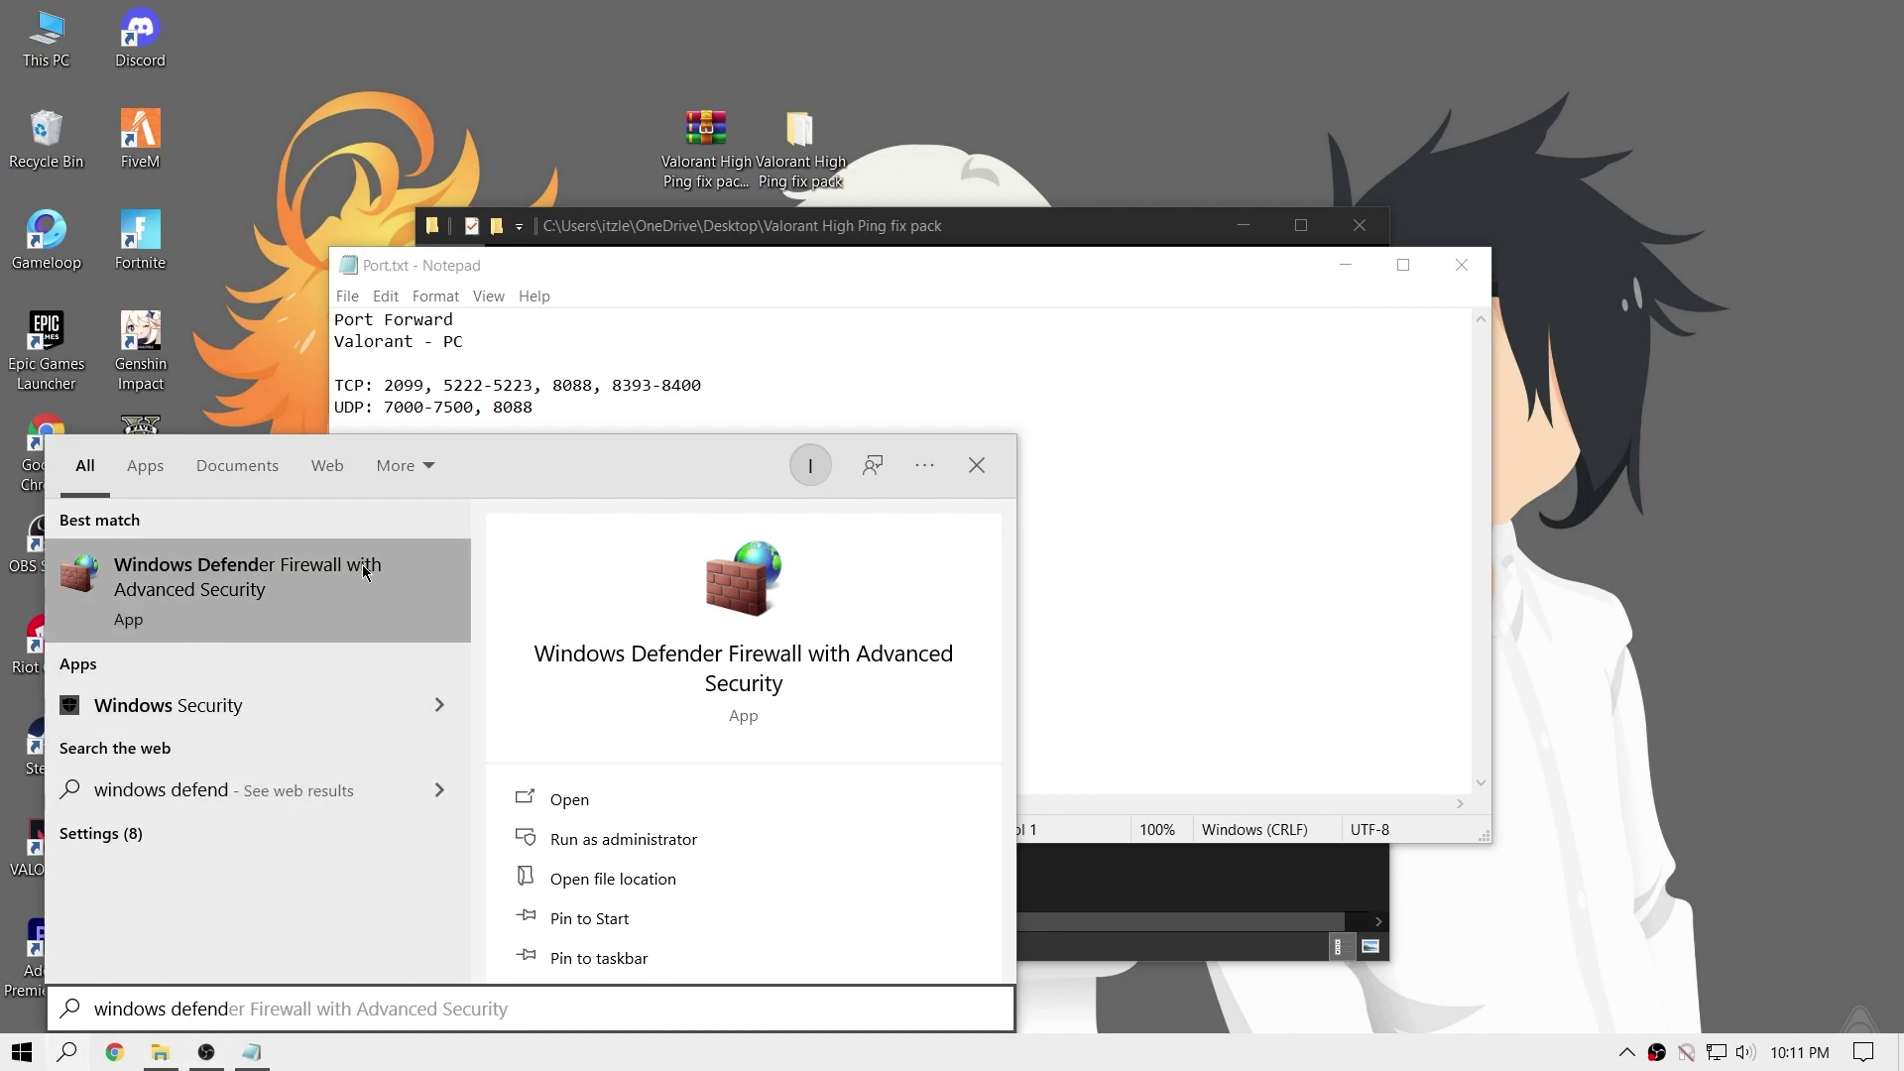
left_click(136, 611)
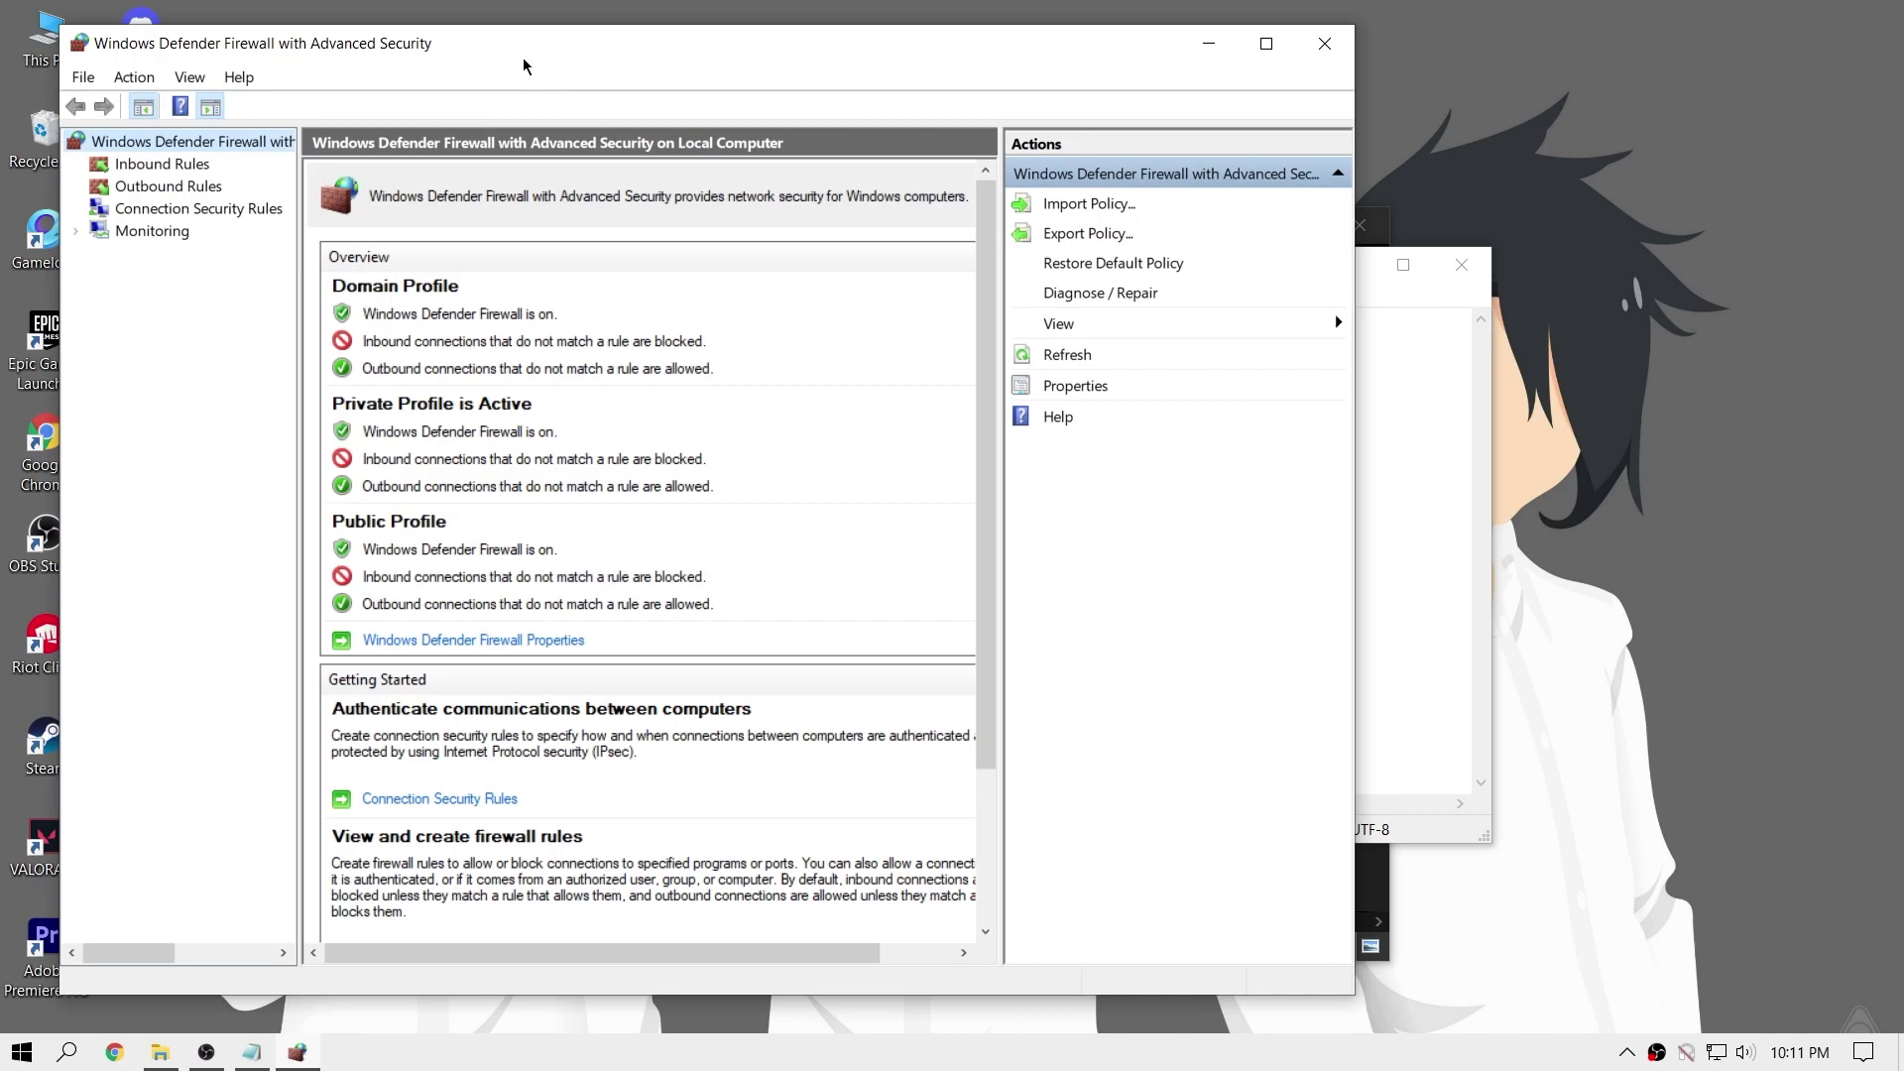
left_click_drag(523, 60, 656, 89)
left_click(349, 210)
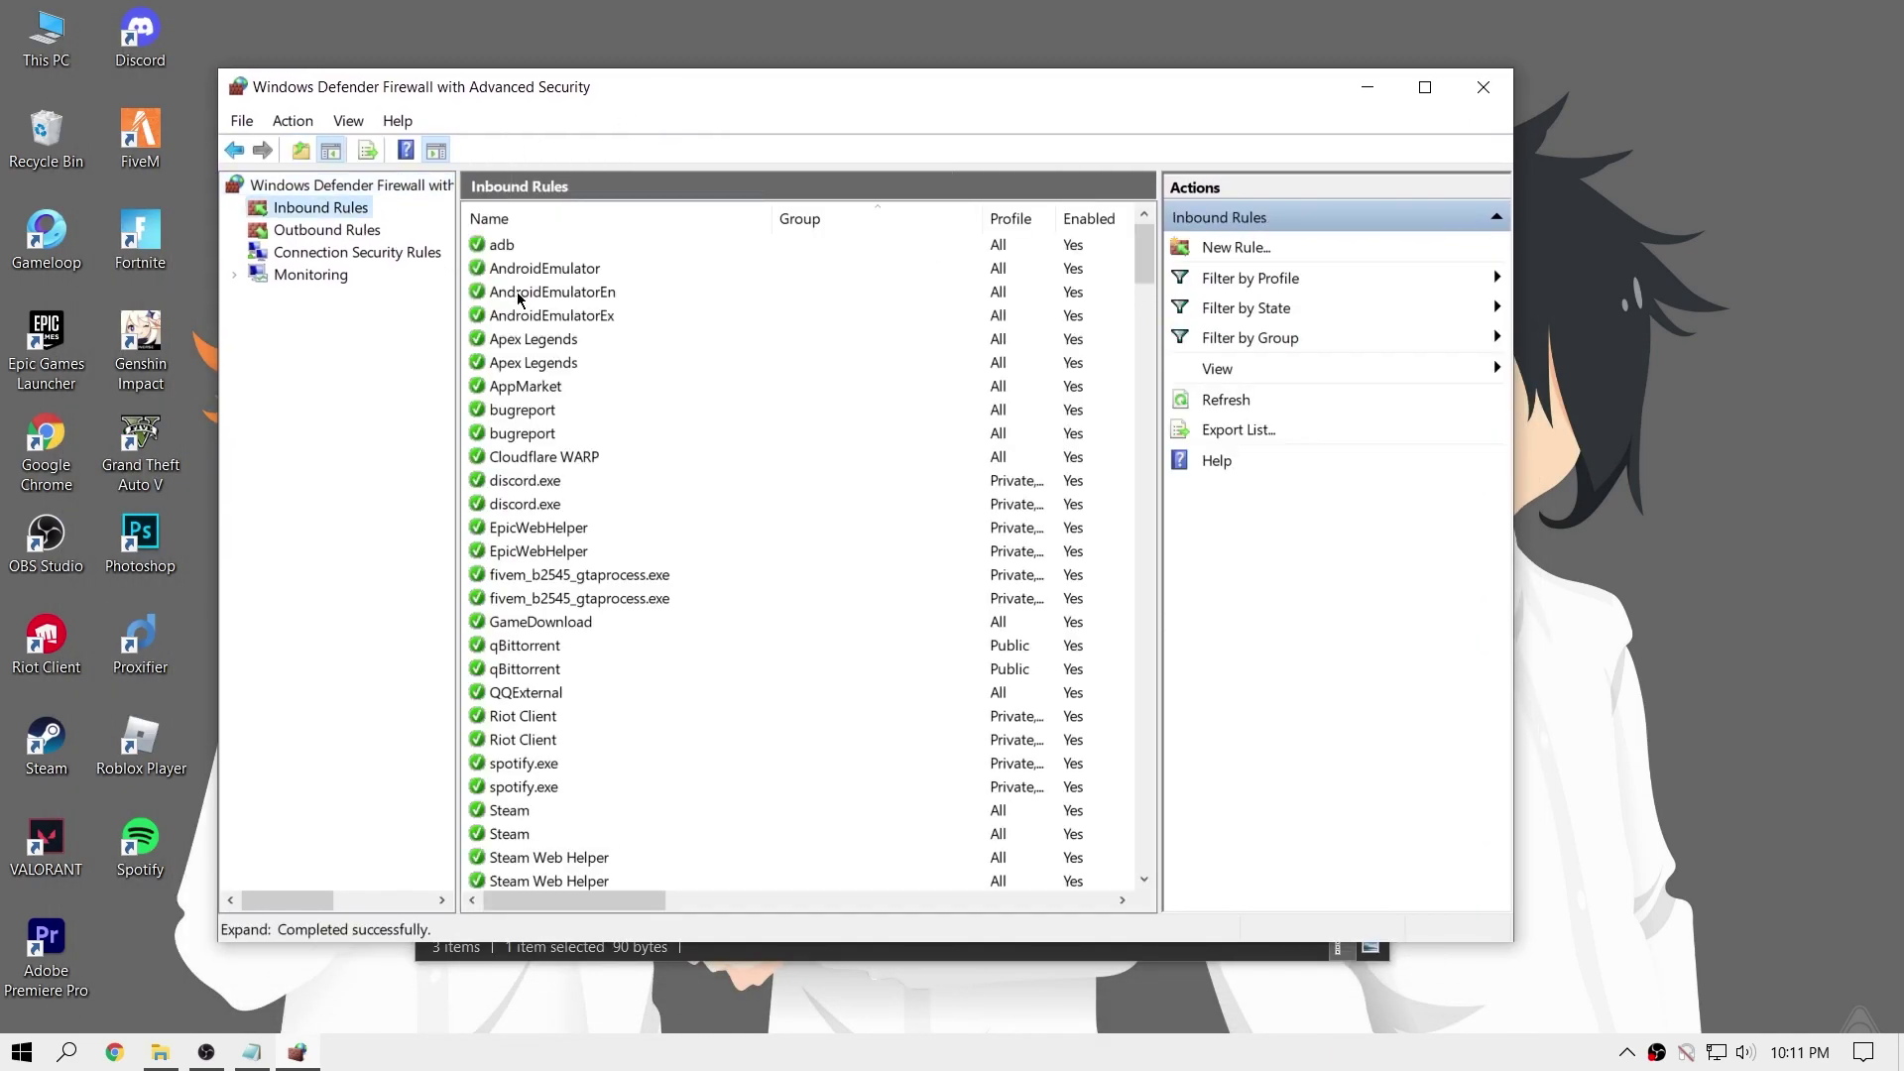
Delete the existing Valorant Ping rule from the inbound rules and confirm the deletion
left_click(549, 250)
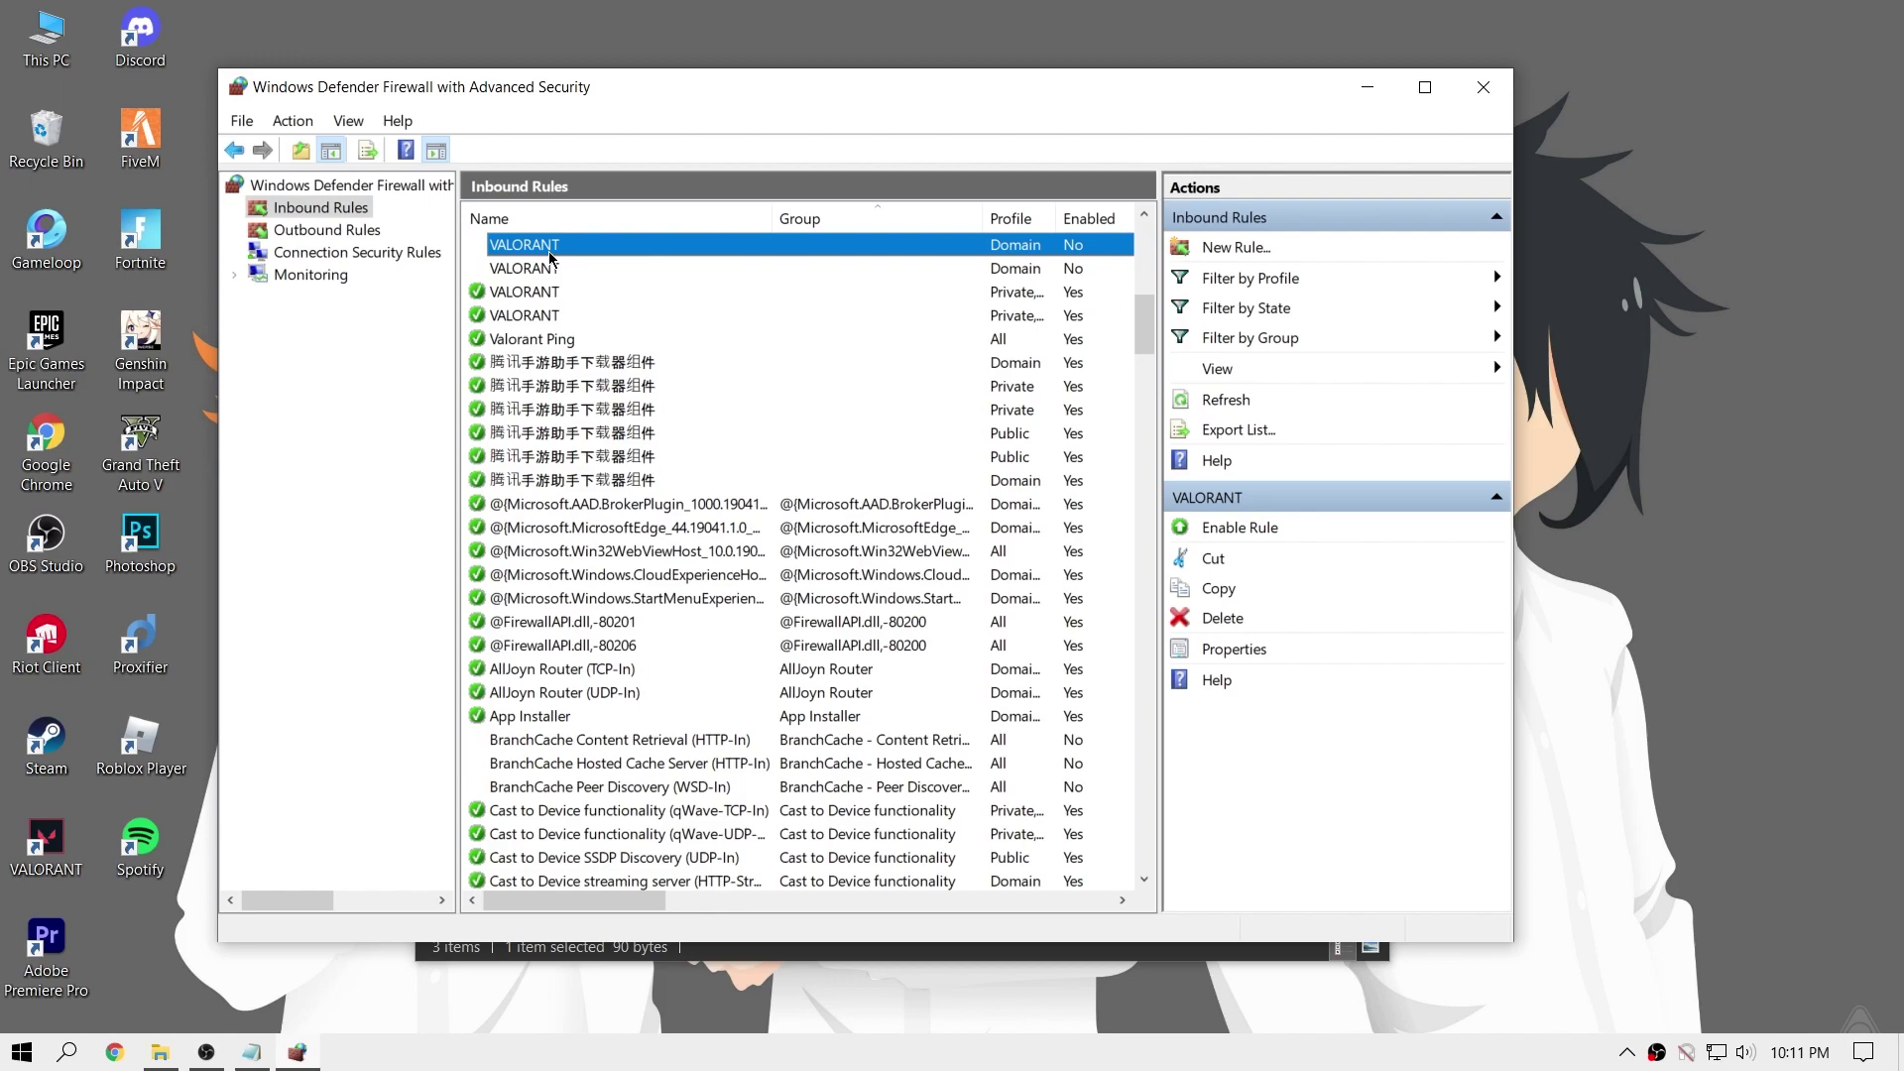
key("Down")
key("Down")
key("Down")
key("Down")
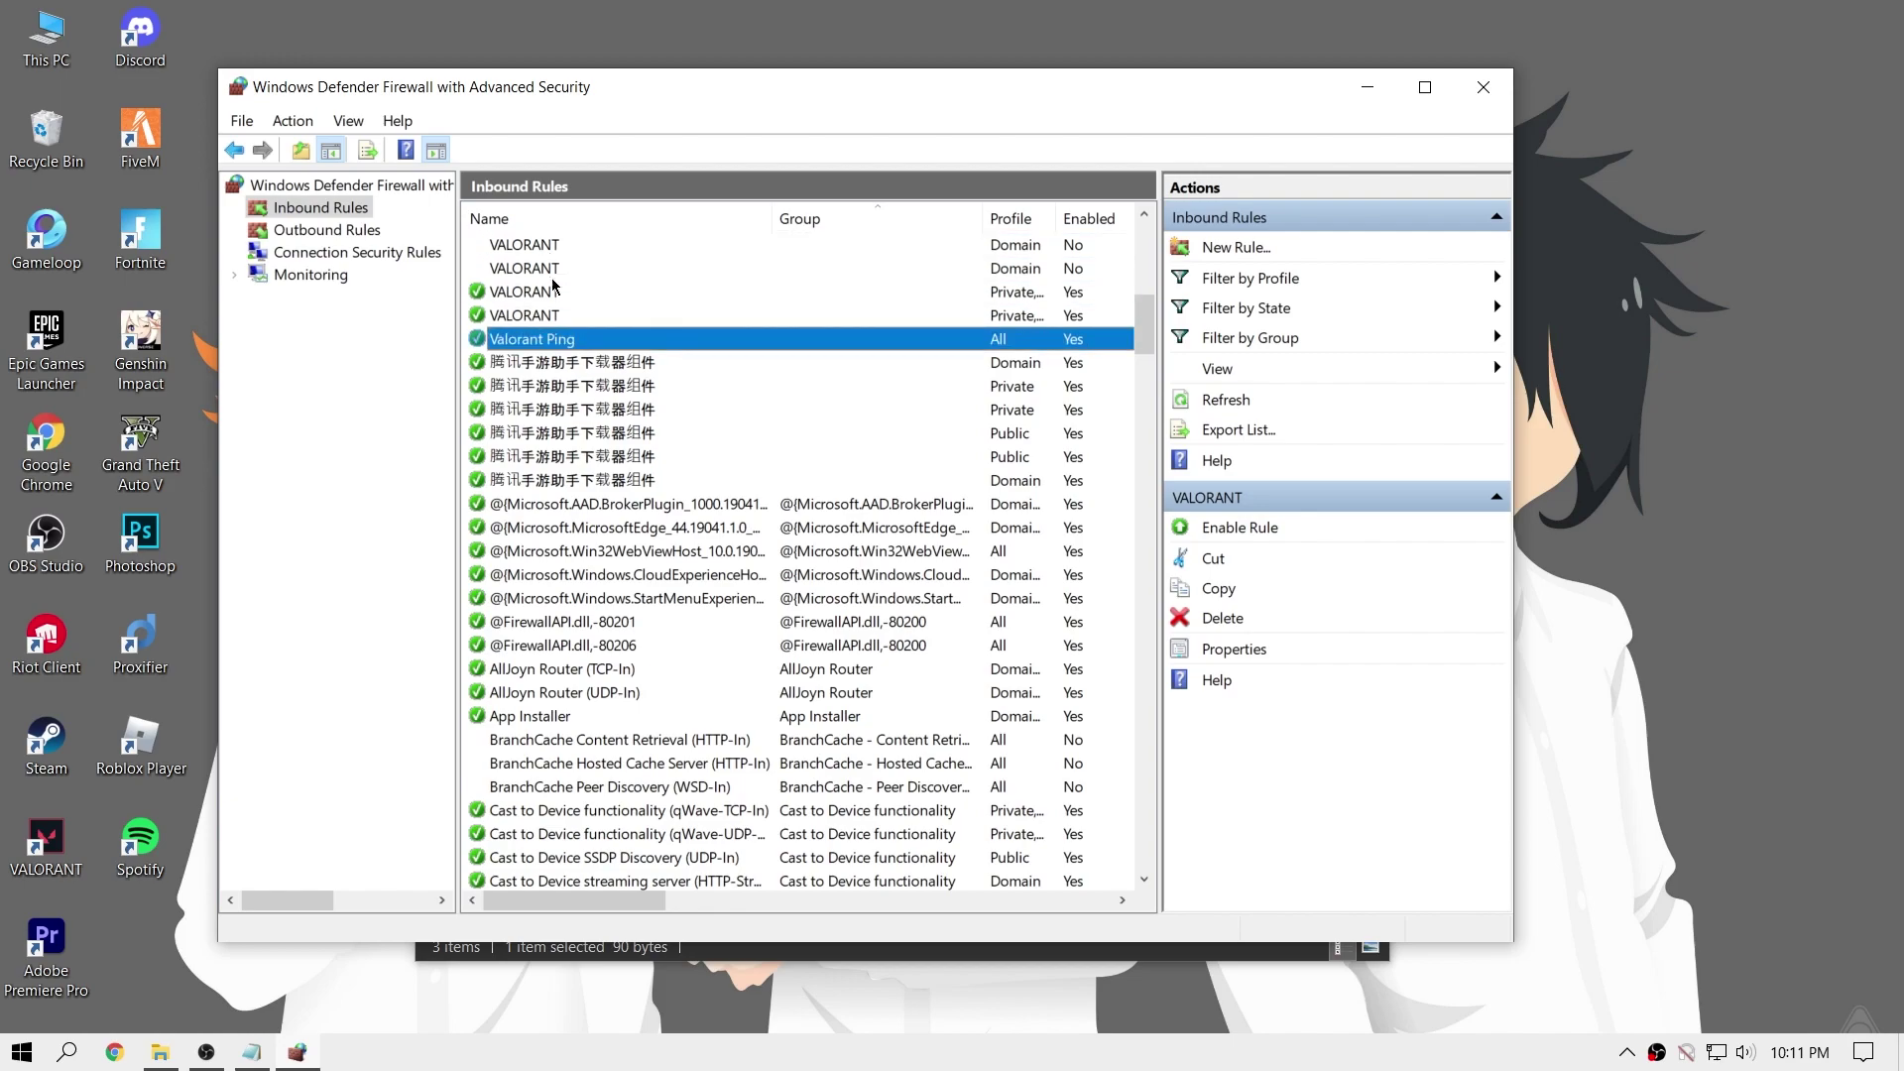
right_click(568, 337)
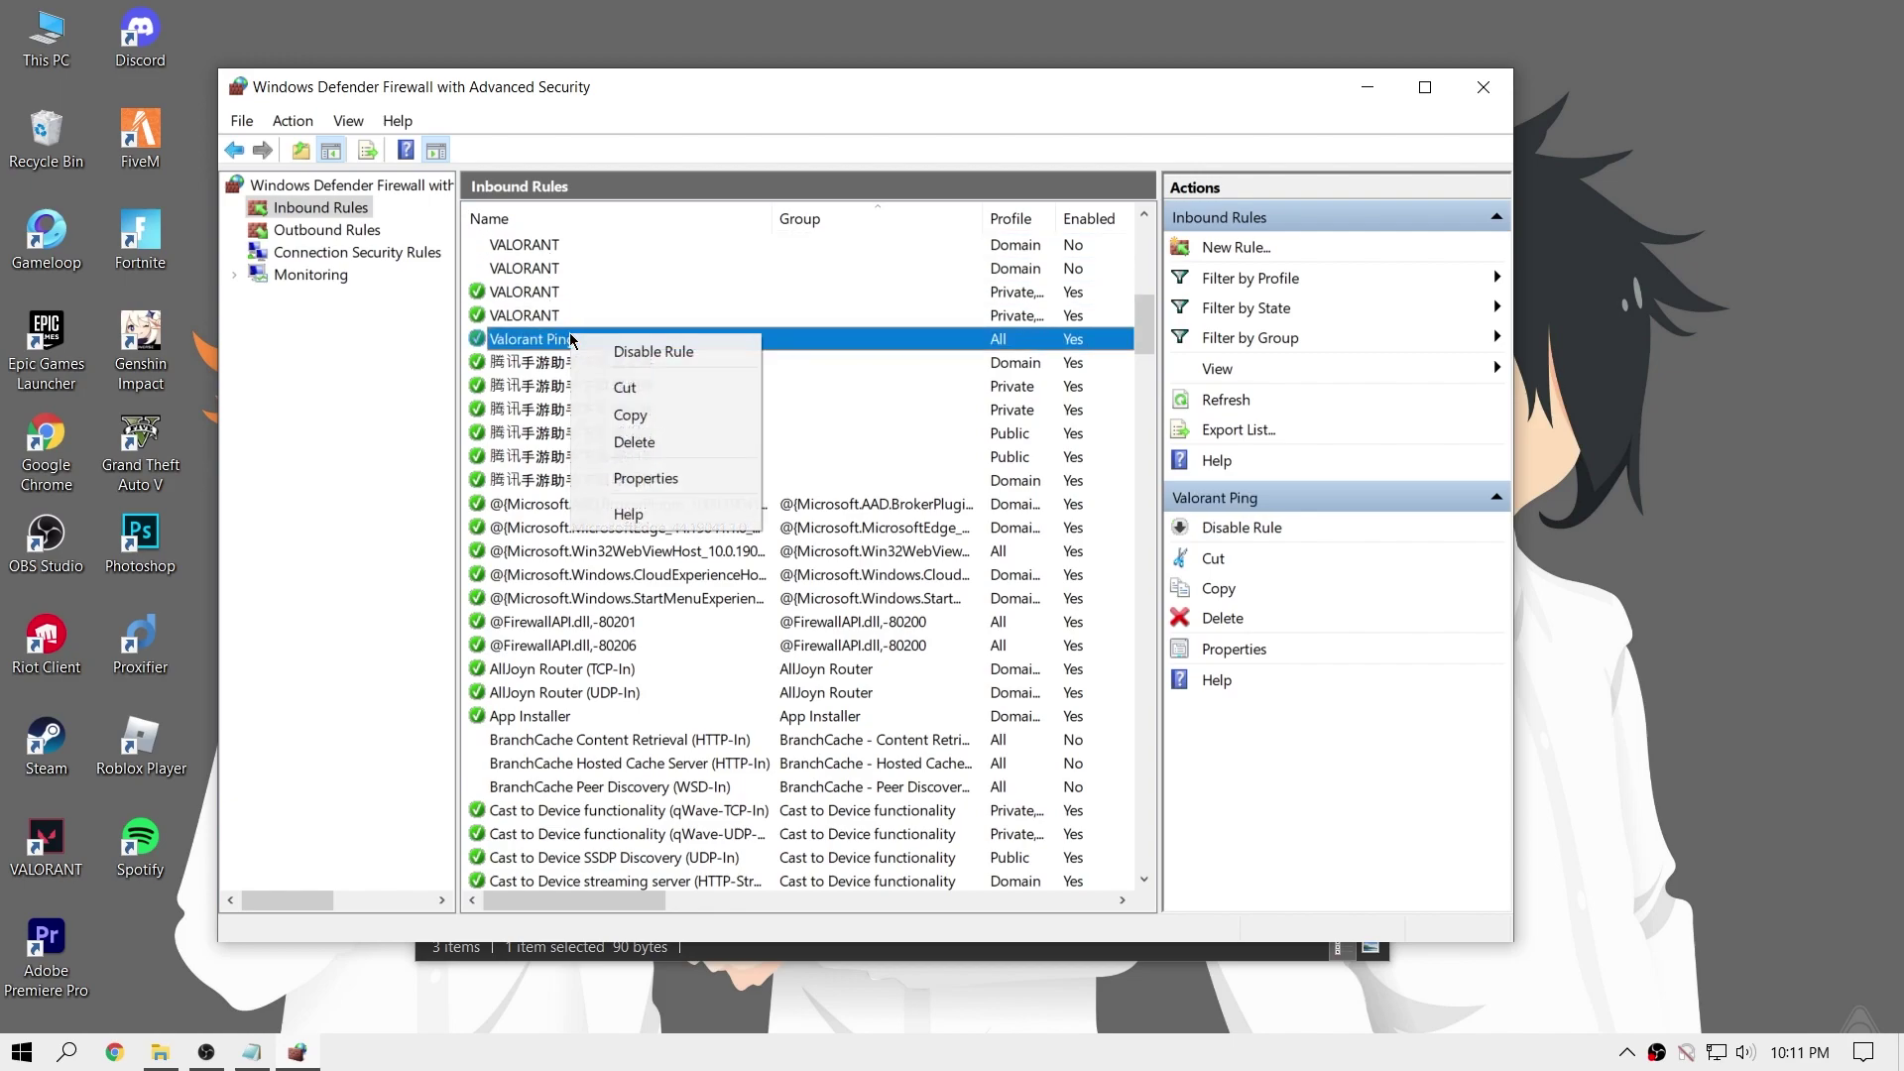
left_click(617, 443)
left_click(1018, 716)
scroll(625, 357, "up", 5)
left_click(524, 386)
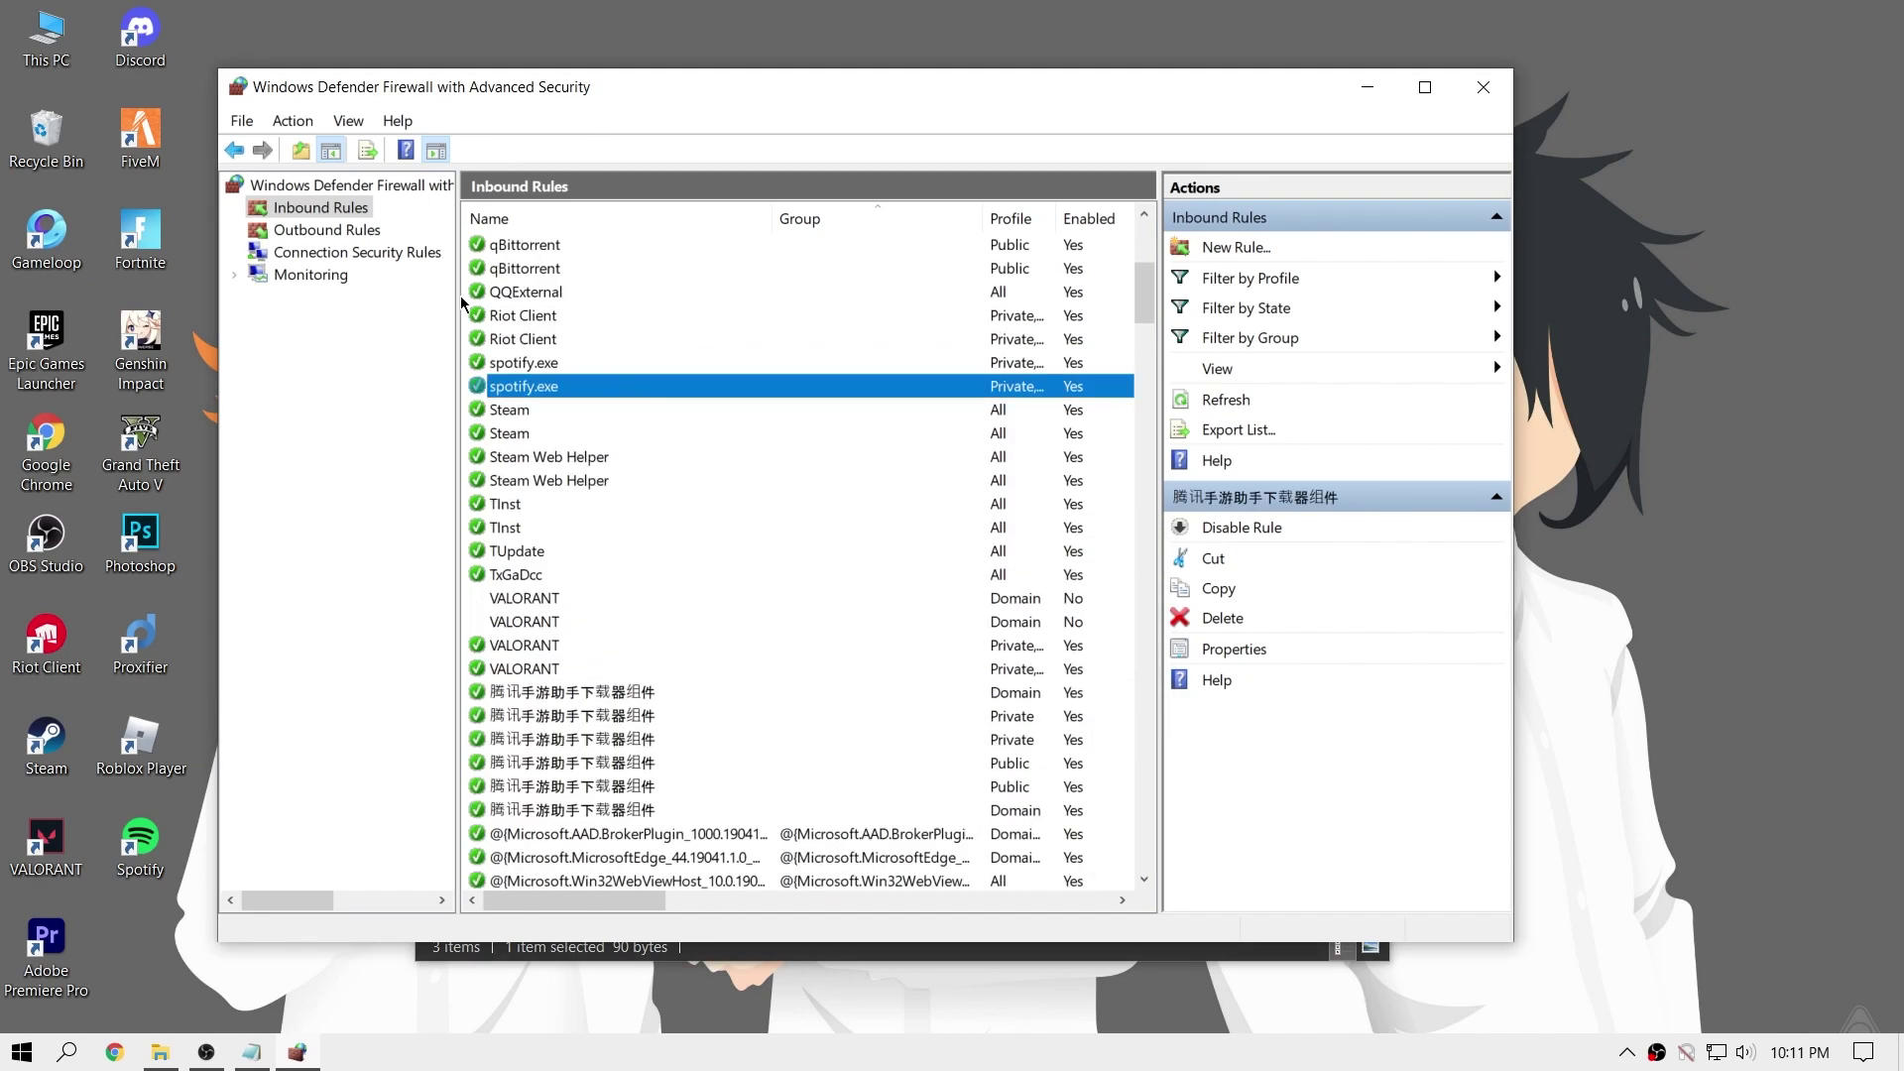
Start a new inbound rule of type Port and proceed to its protocol and port settings
right_click(362, 207)
left_click(402, 225)
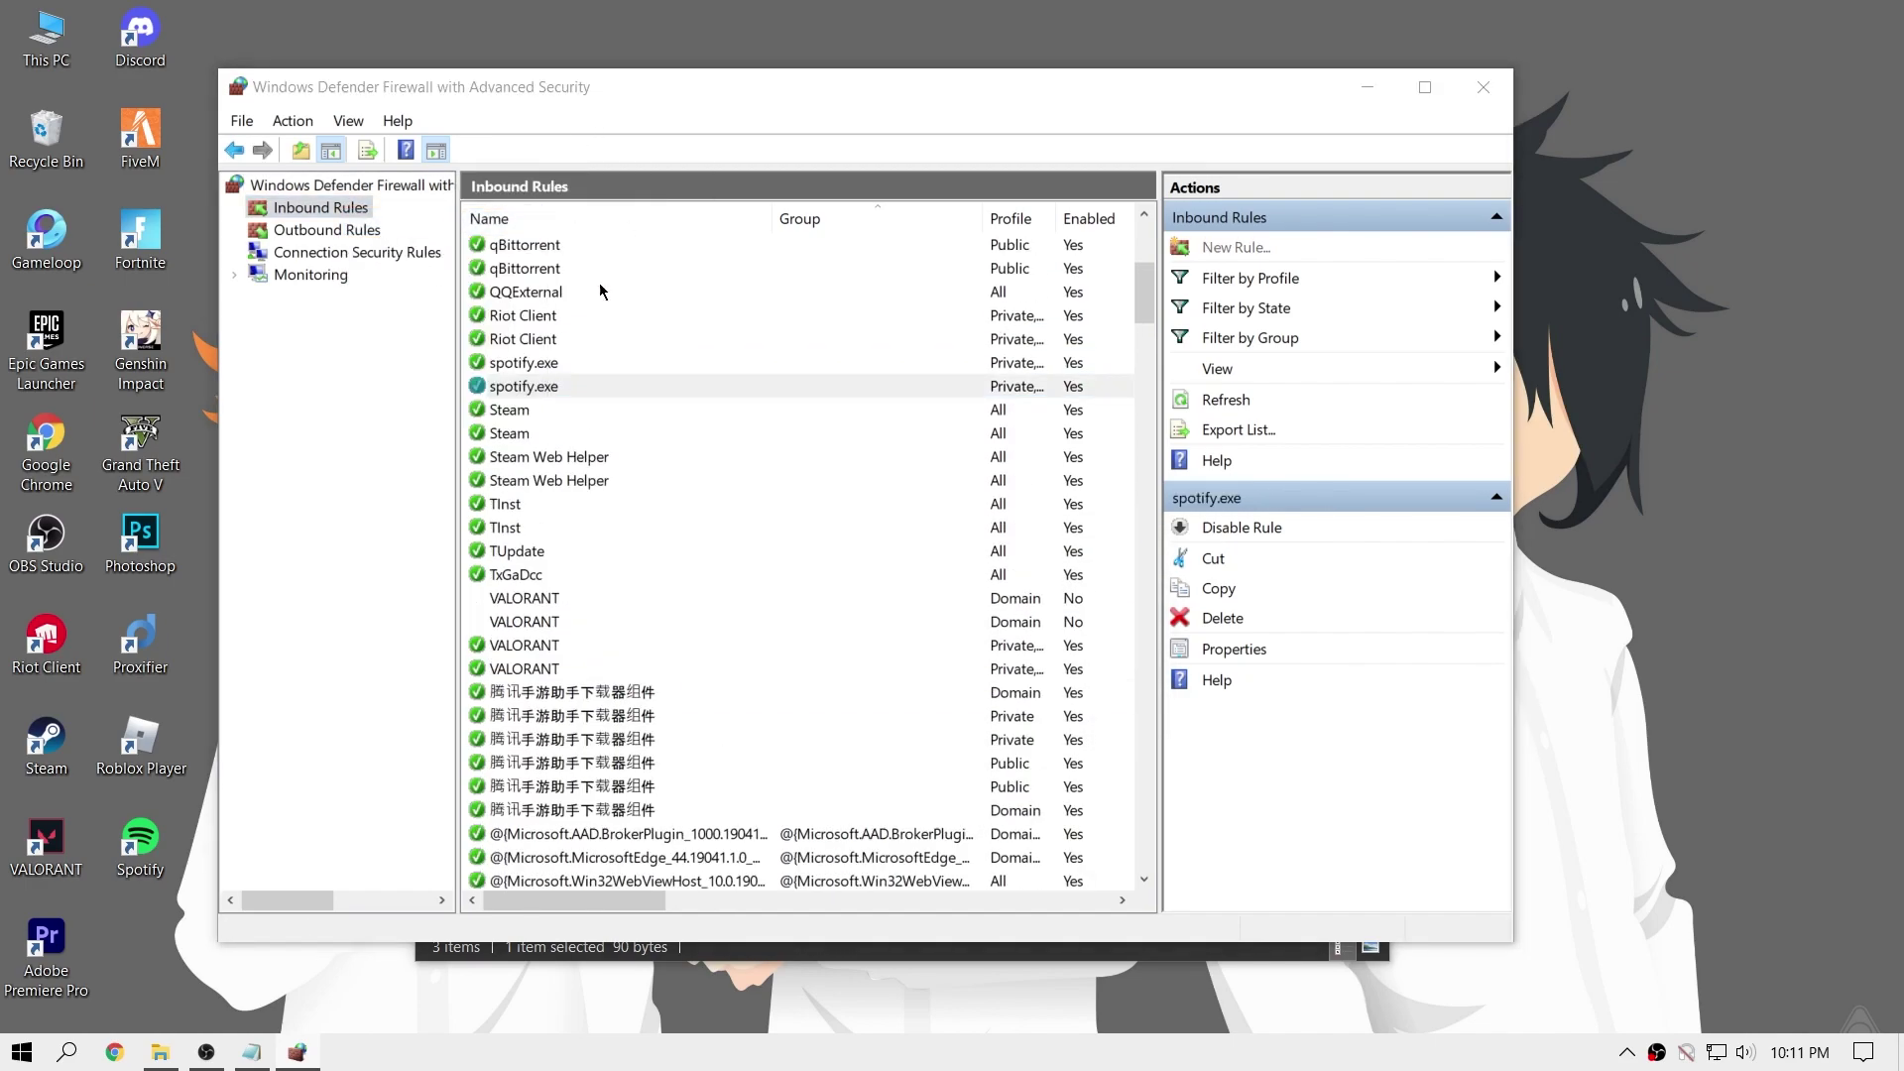
left_click(484, 470)
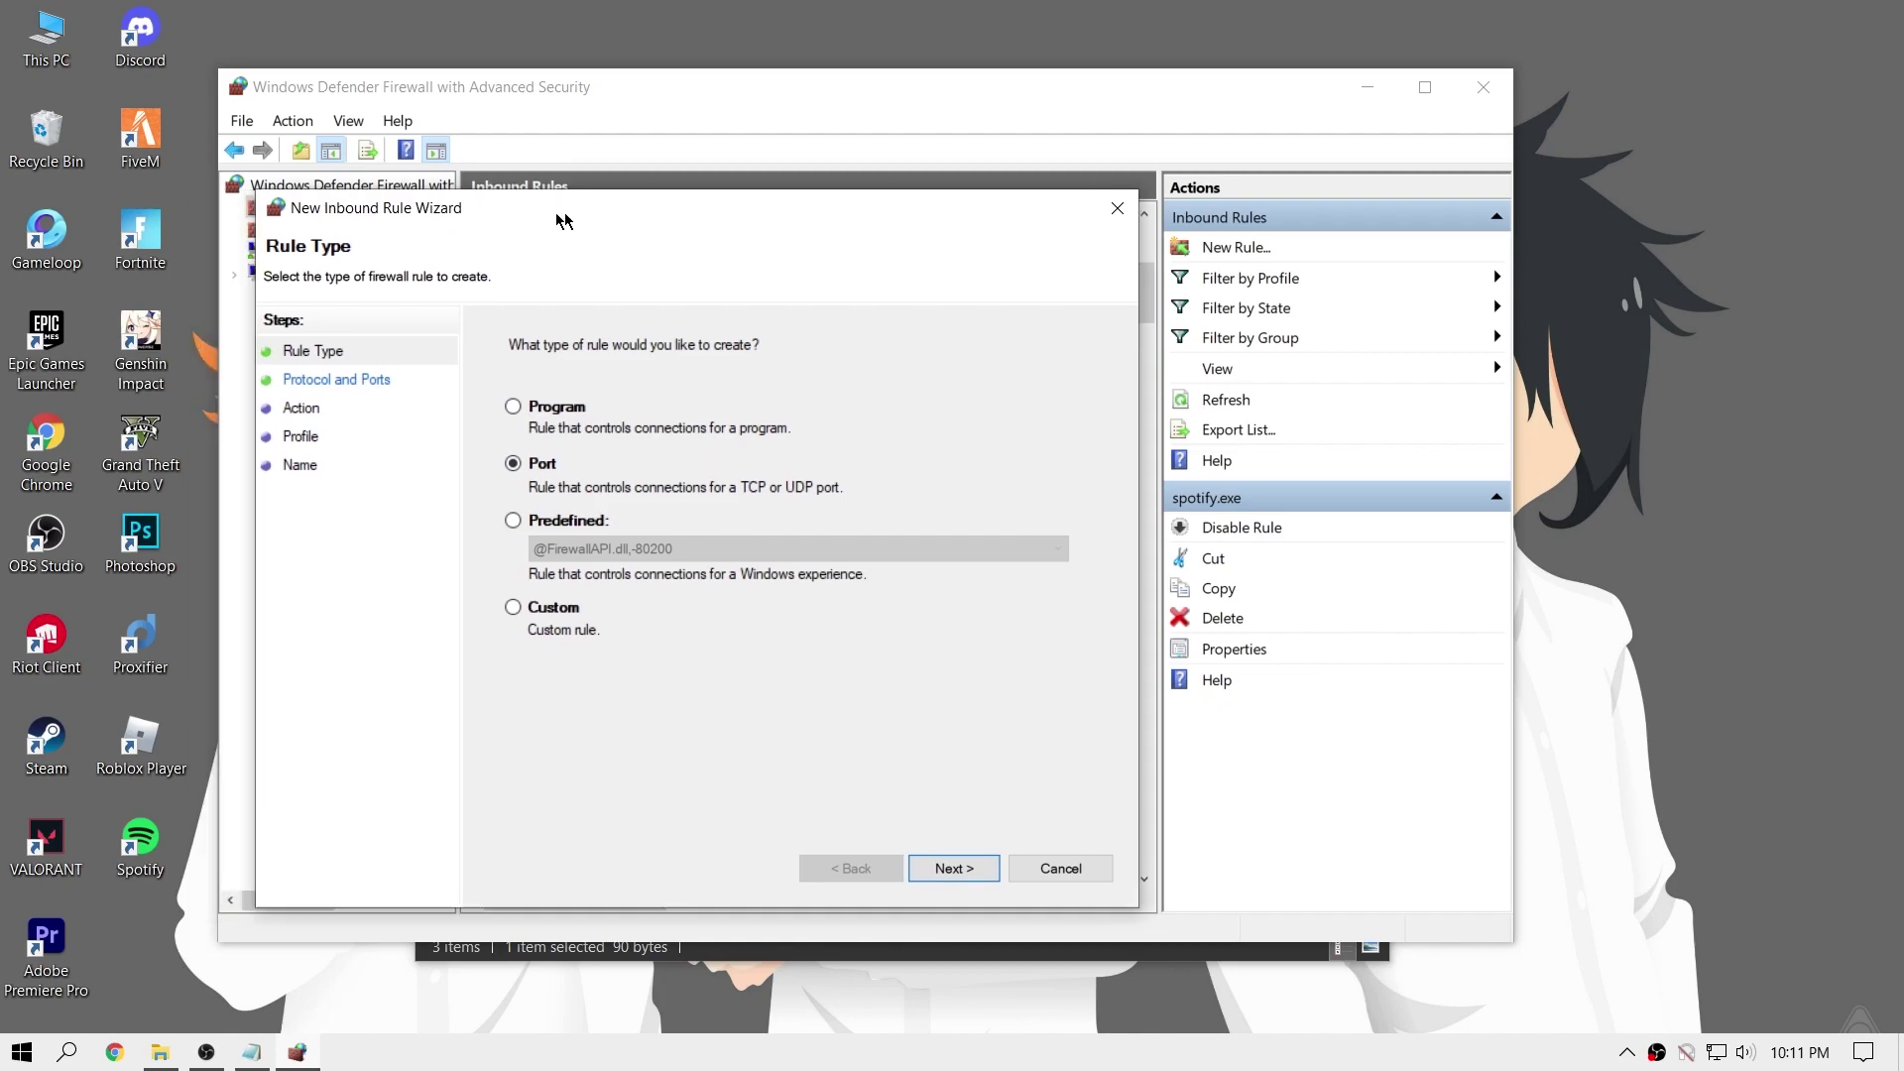
left_click_drag(545, 203, 751, 127)
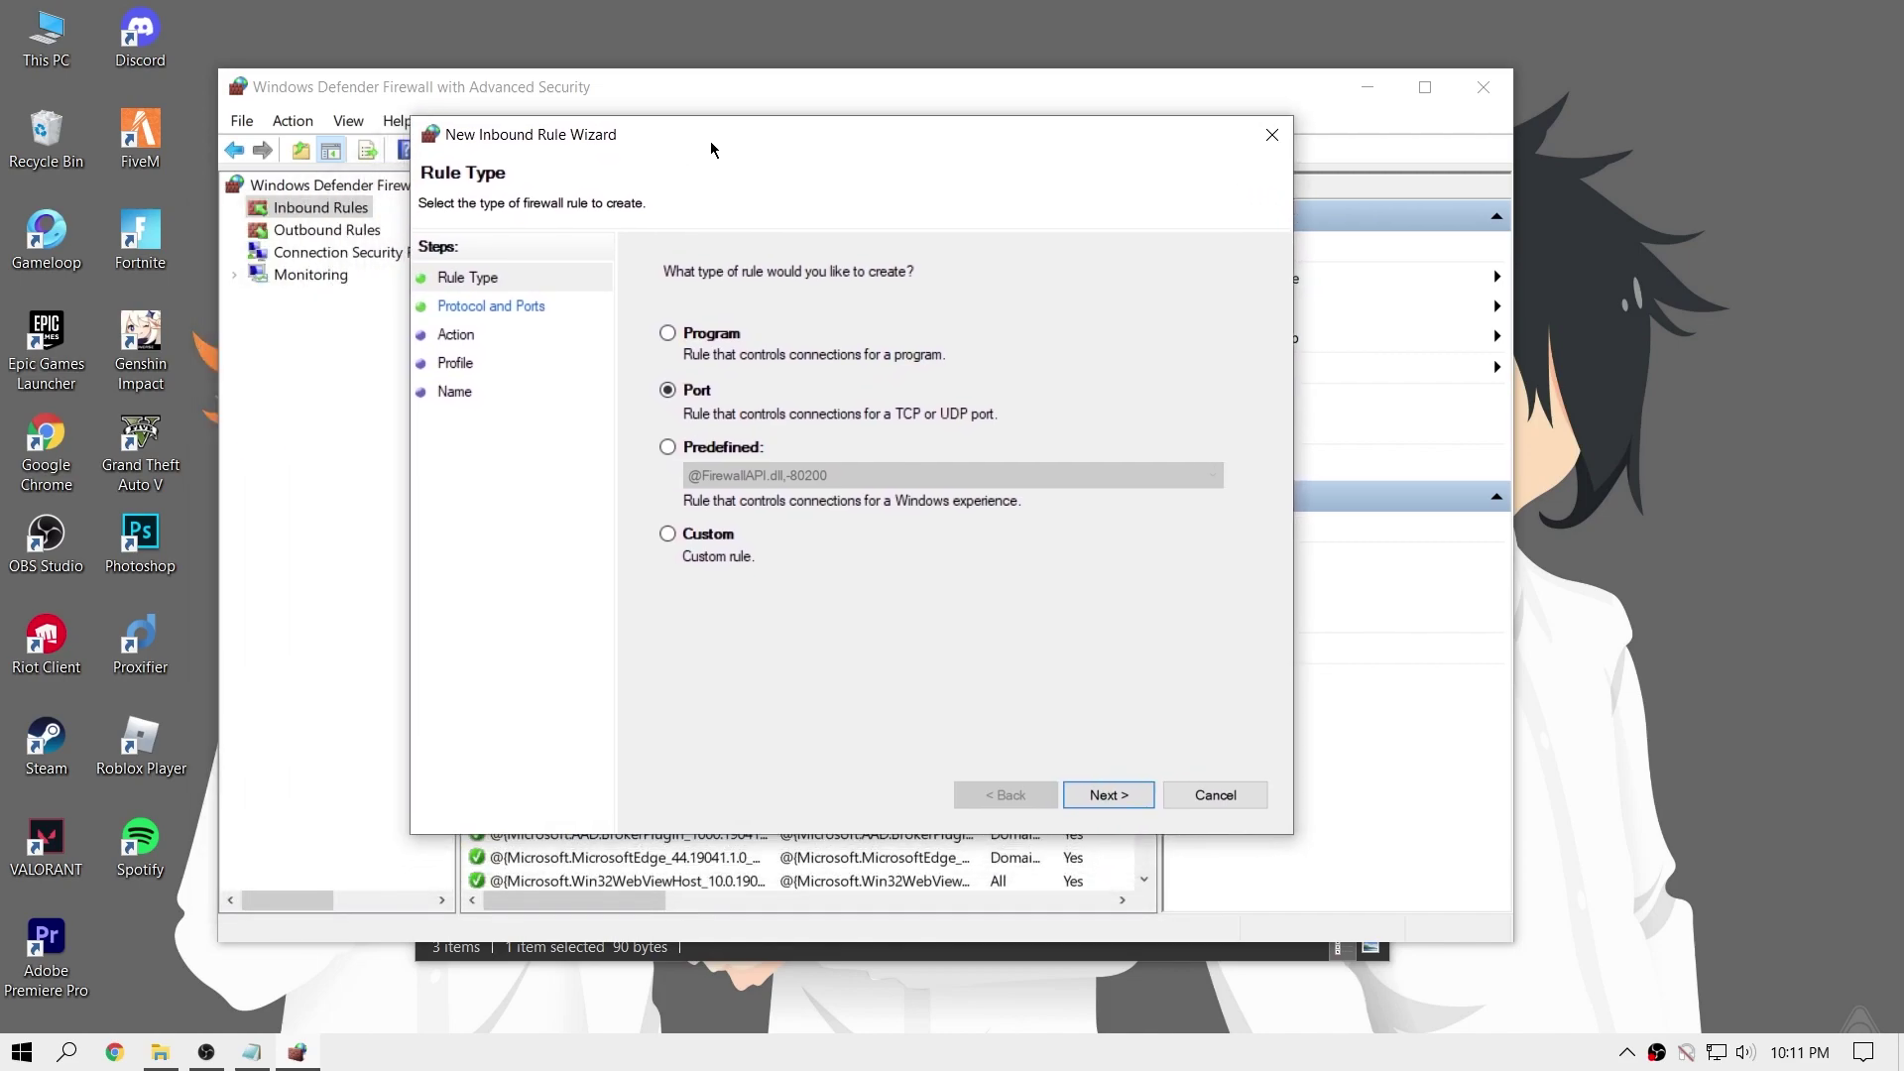
left_click(1101, 797)
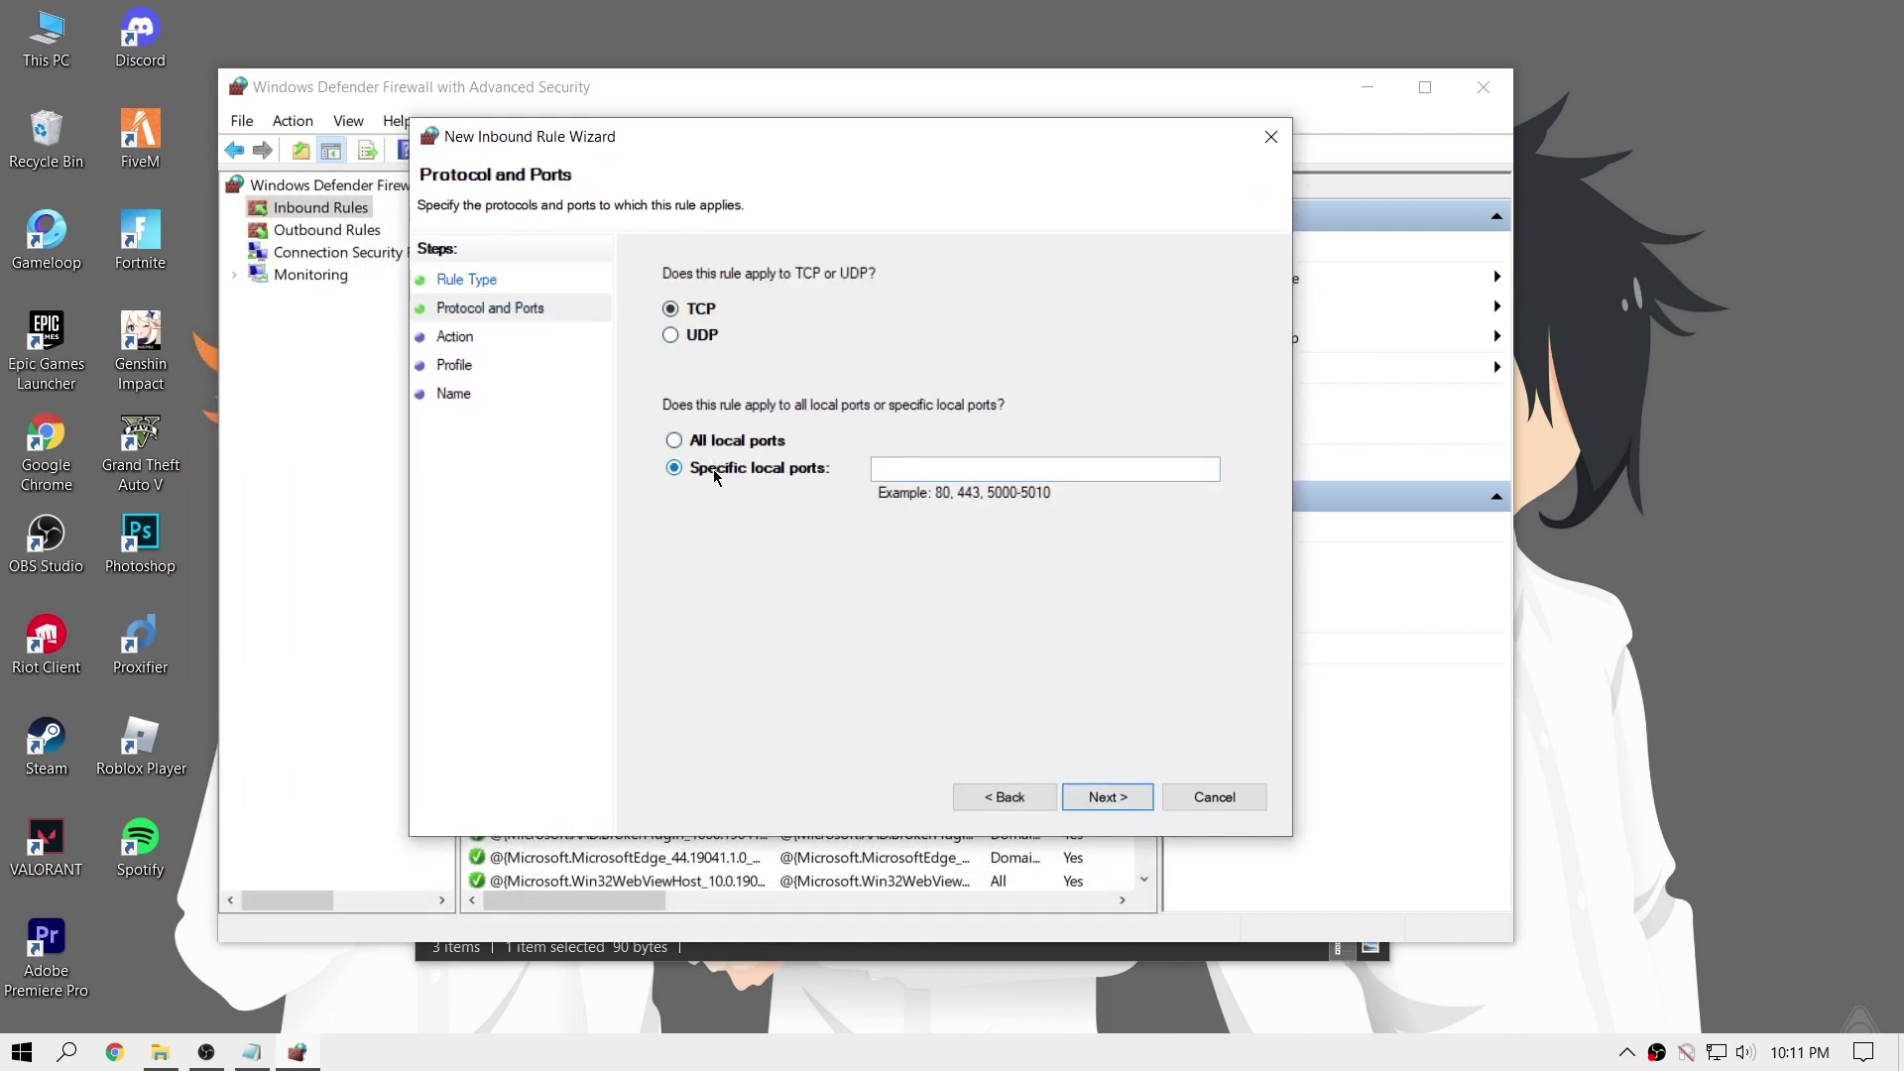
Copy the TCP ports 2099, 5222-5223, 8088, 8393-8400 from Port.txt into the TCP rule's specific local ports
left_click(250, 1054)
left_click_drag(706, 387, 385, 387)
right_click(397, 382)
left_click(553, 458)
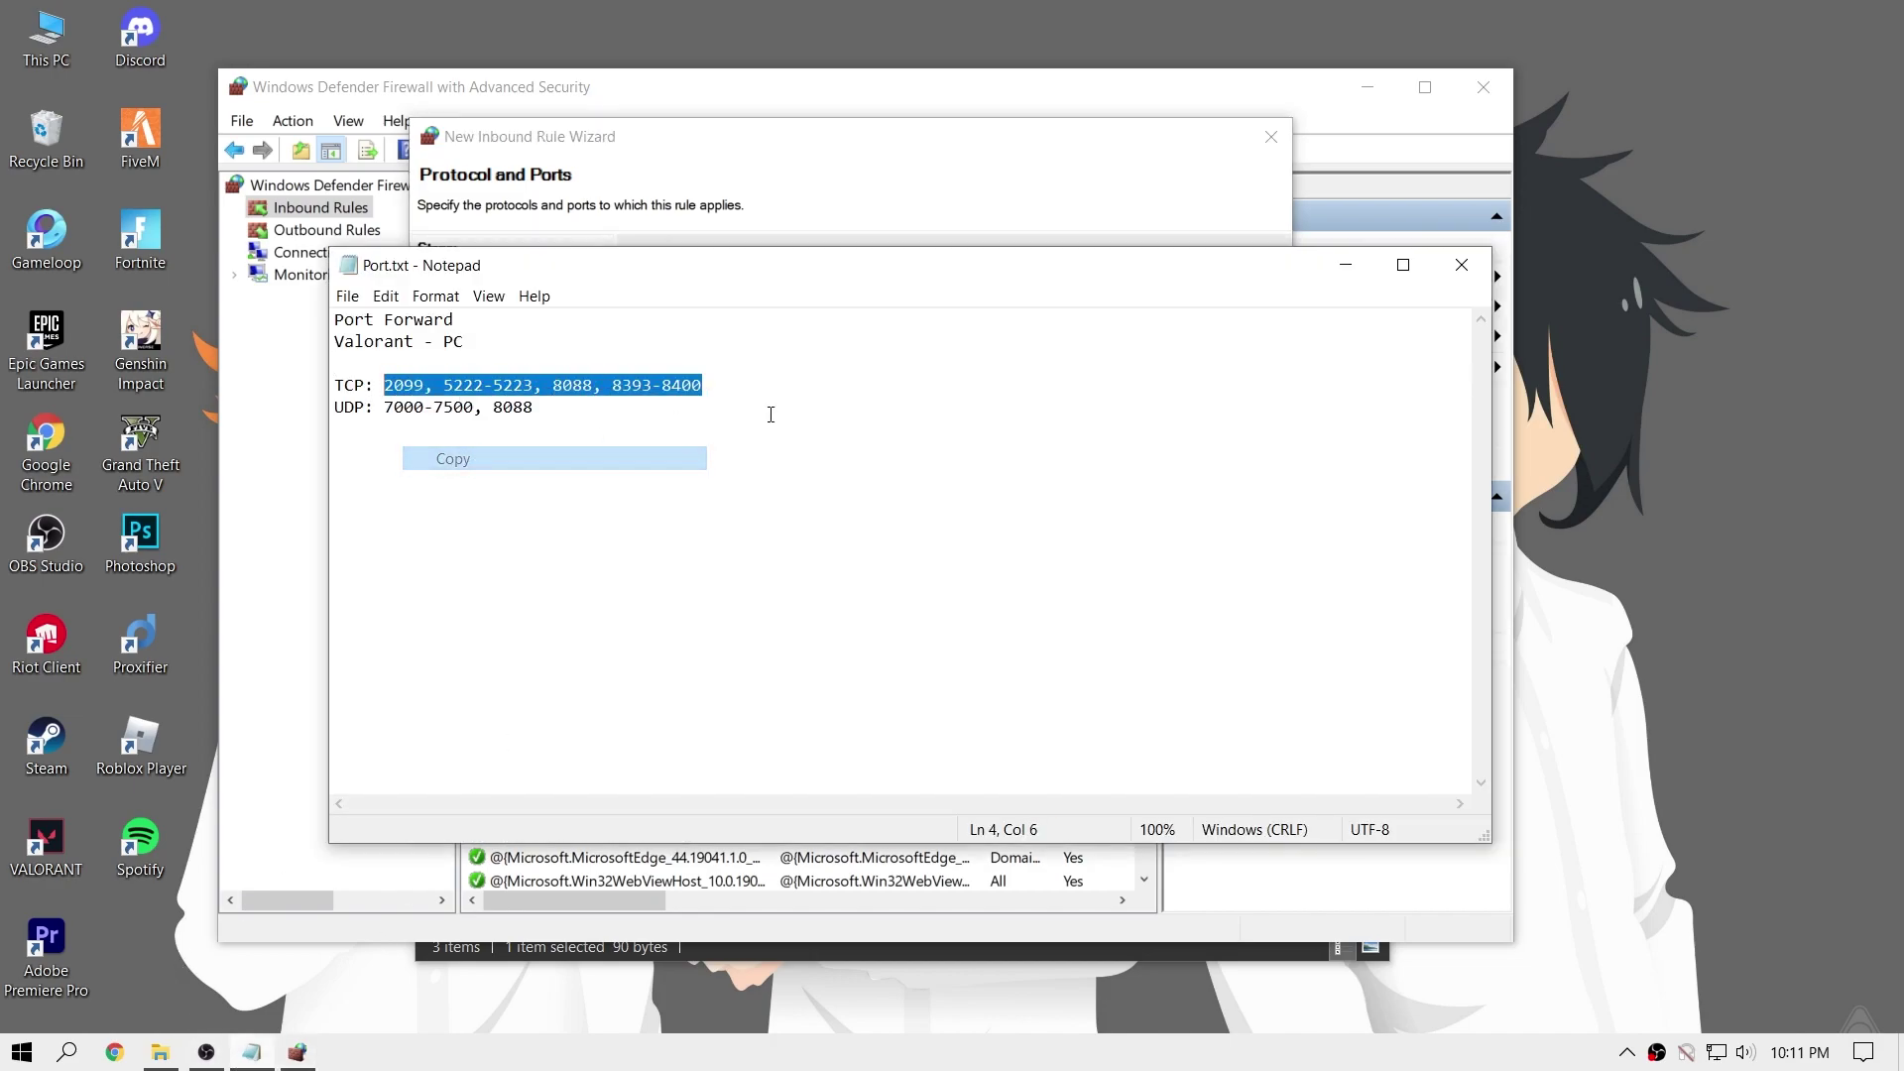
left_click(1346, 265)
right_click(926, 467)
left_click(972, 571)
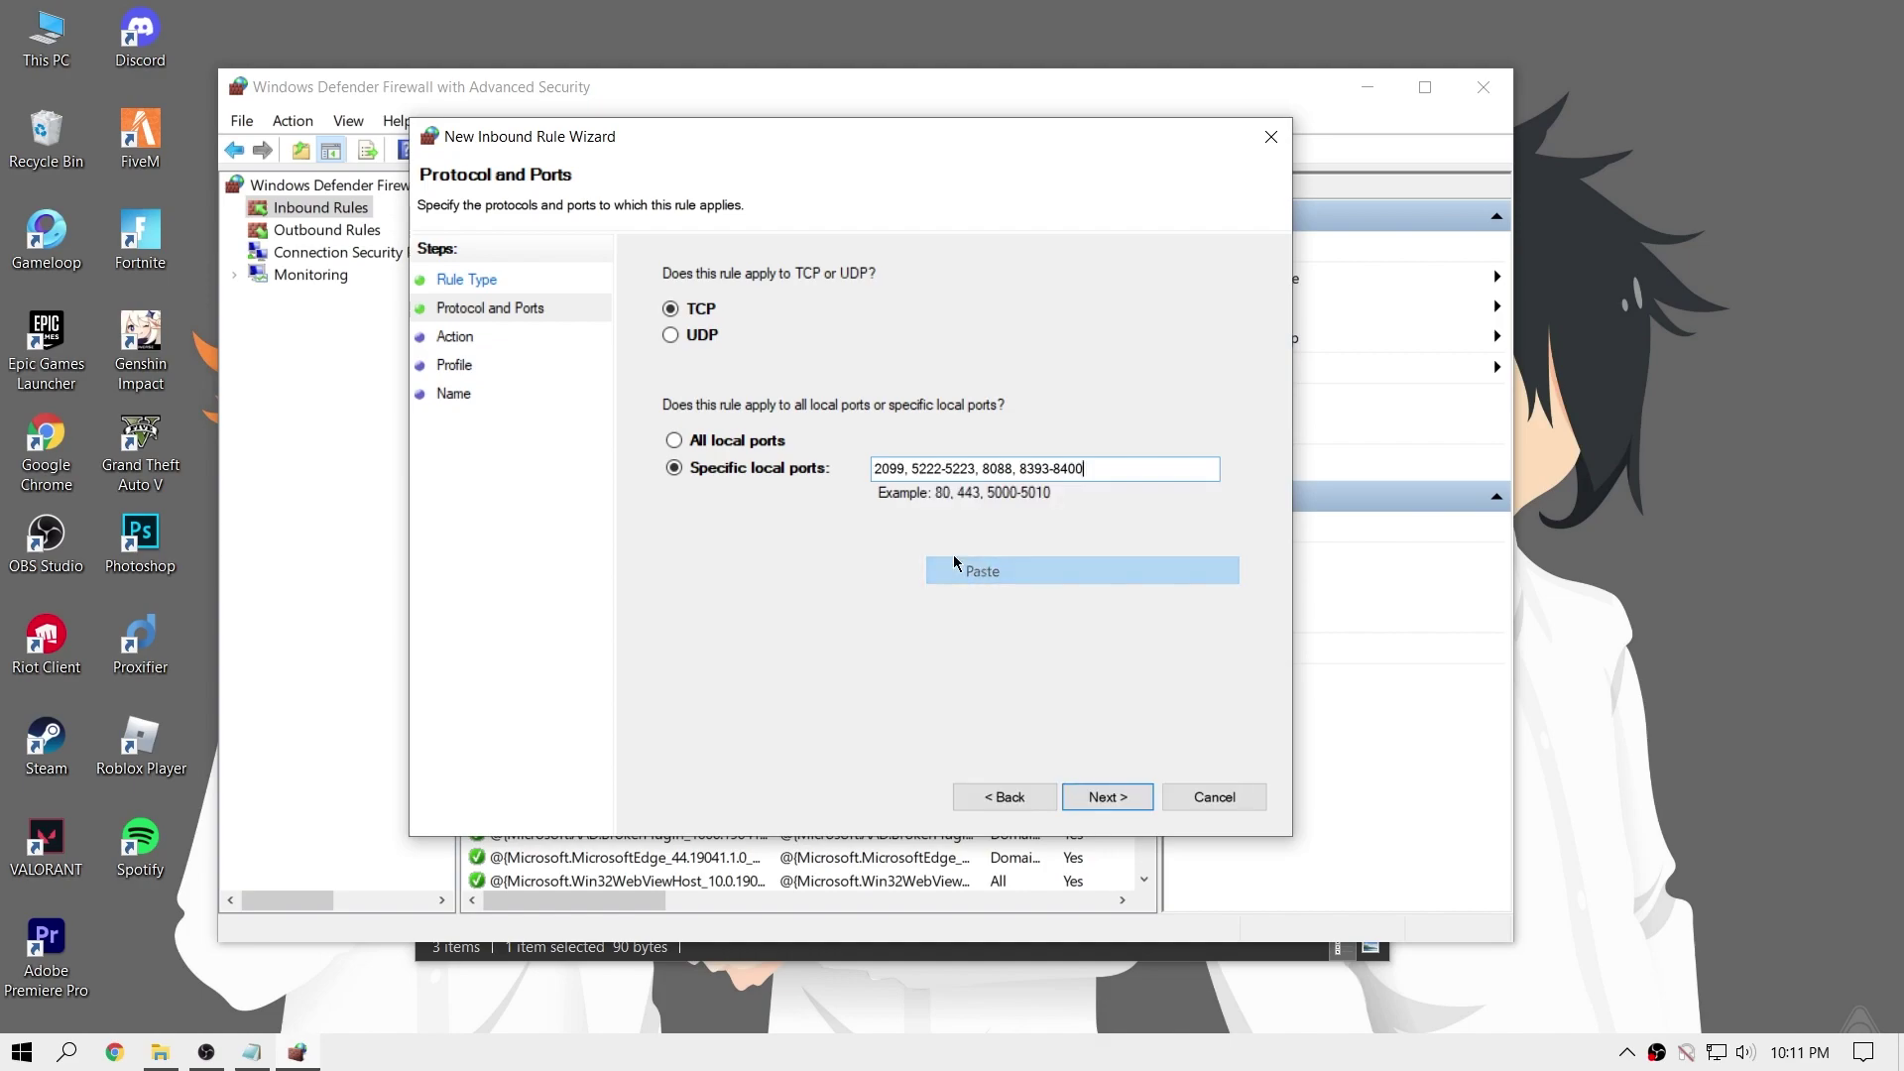
left_click(1107, 796)
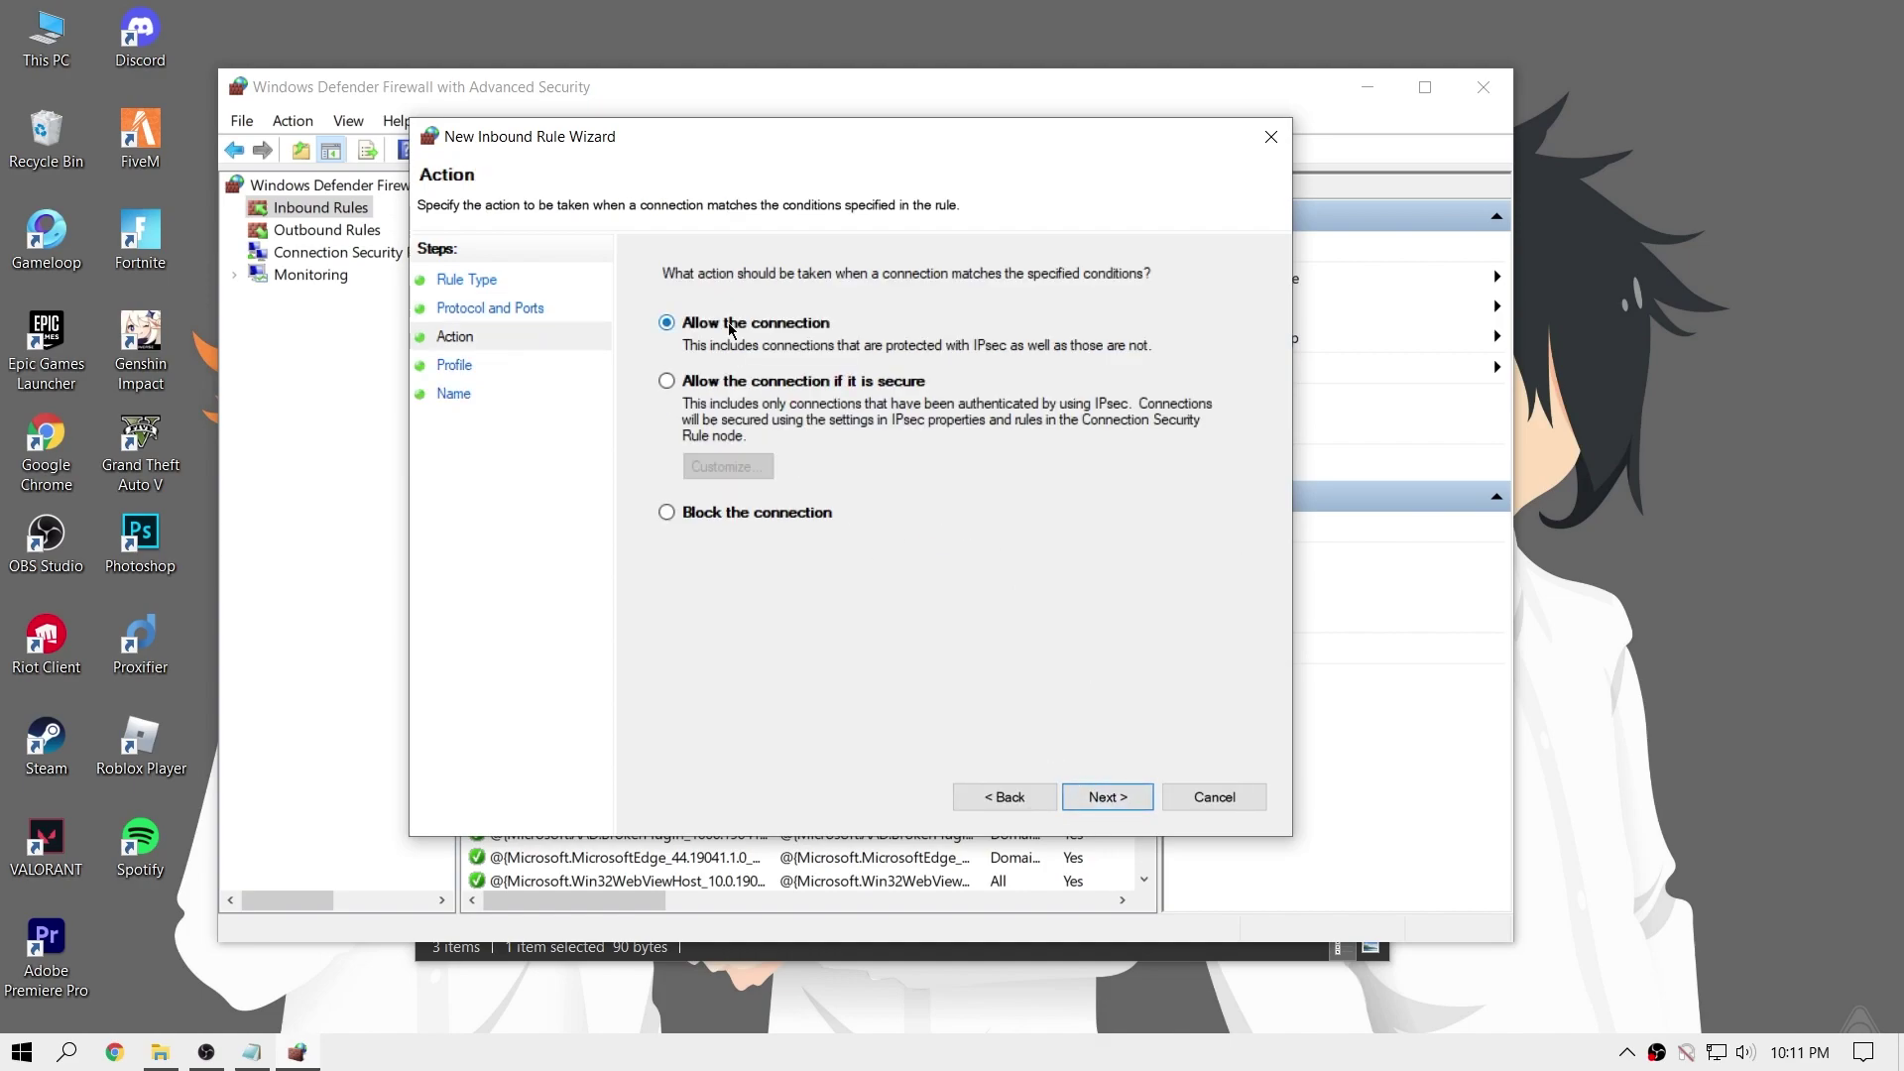
Allow the connection for Domain, Private and Public profiles, finish the rule as "Valorant High Pin", and minimize the fix pack folder
left_click(1107, 797)
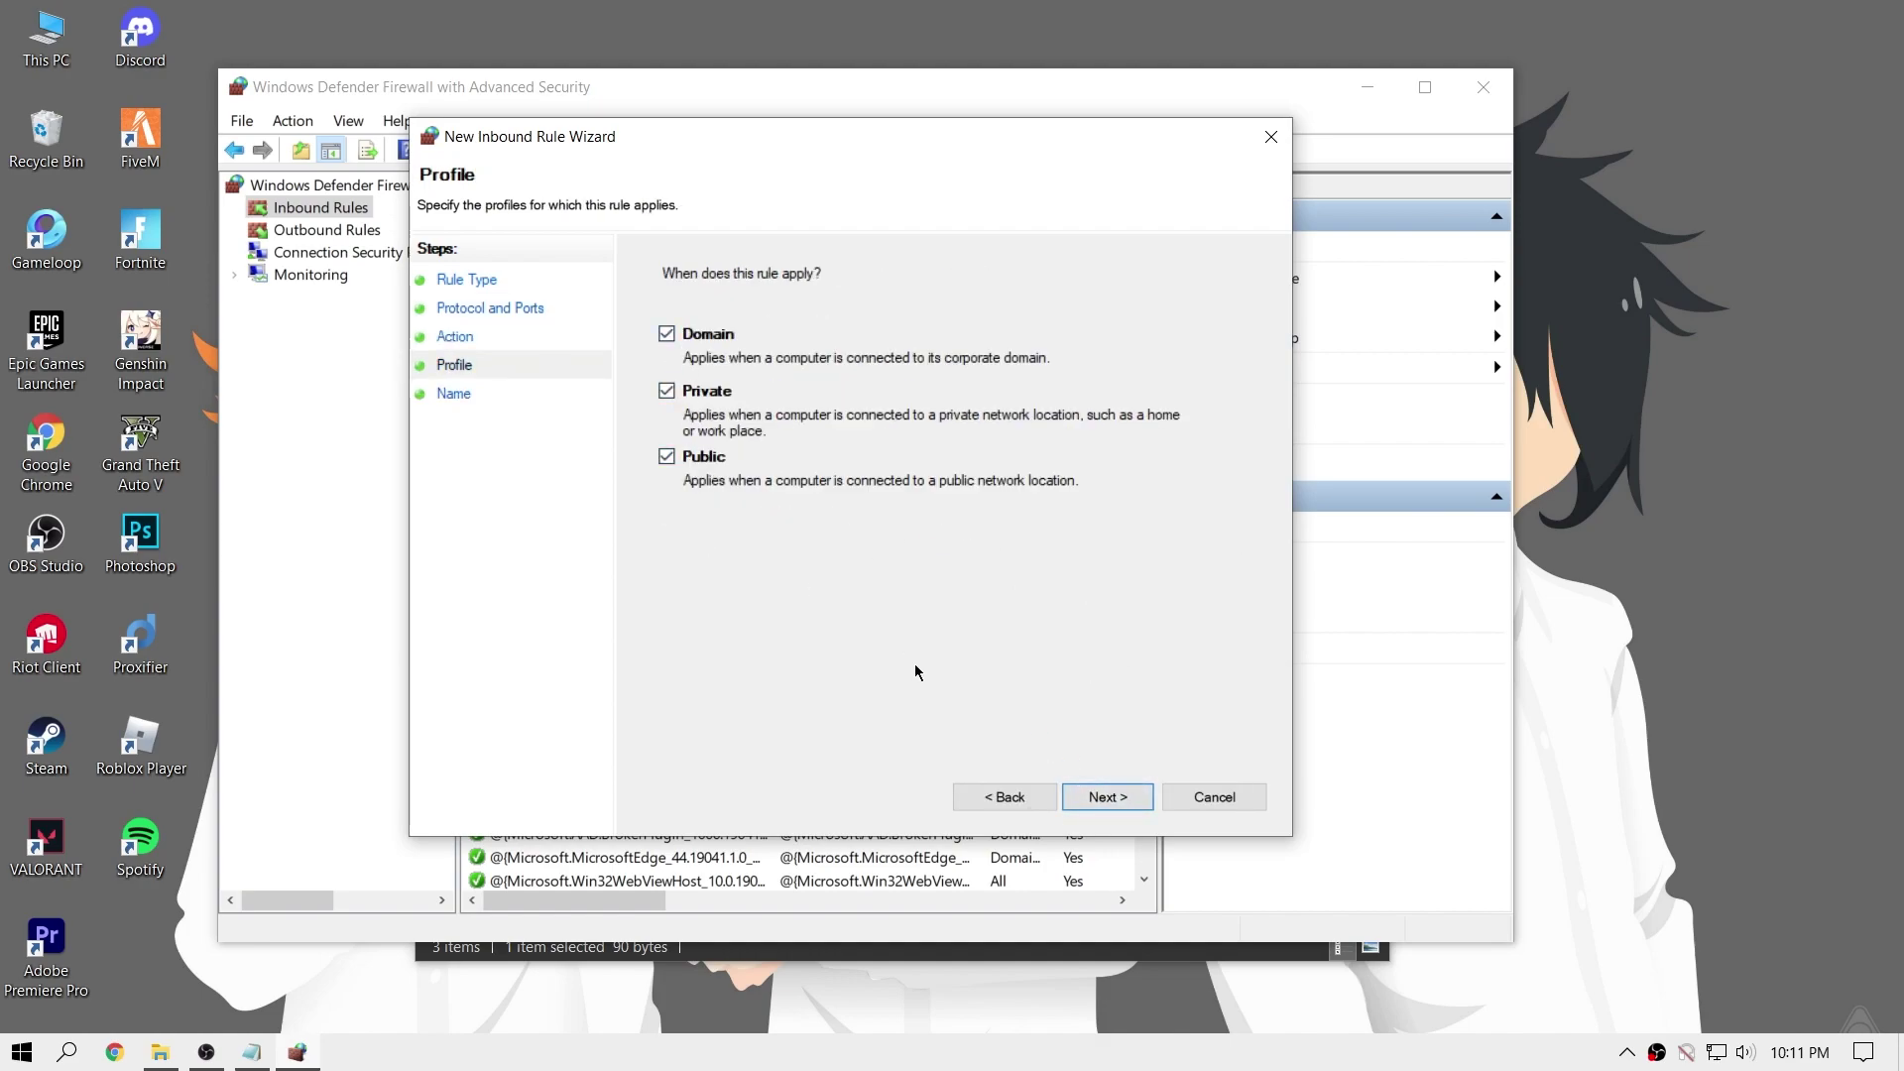
left_click(1107, 796)
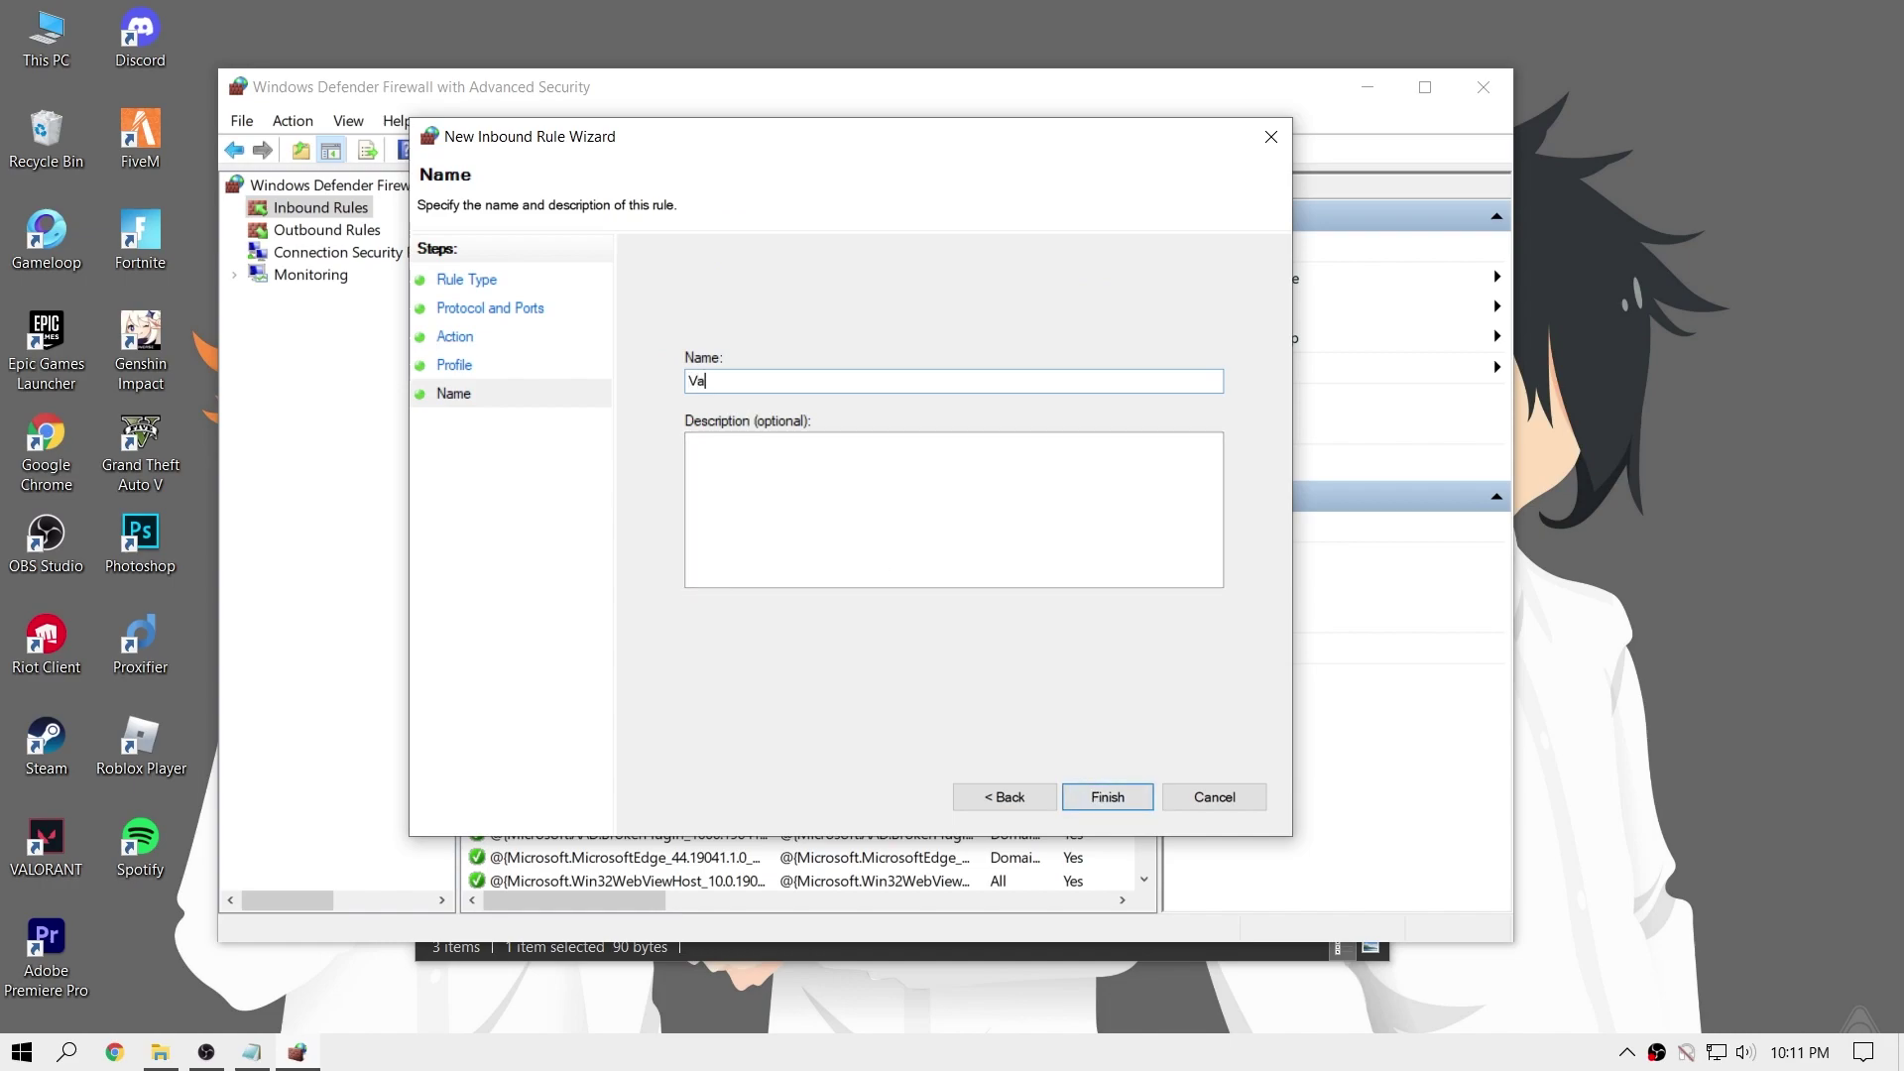
type("Valorant High Pin")
key("alt+Tab")
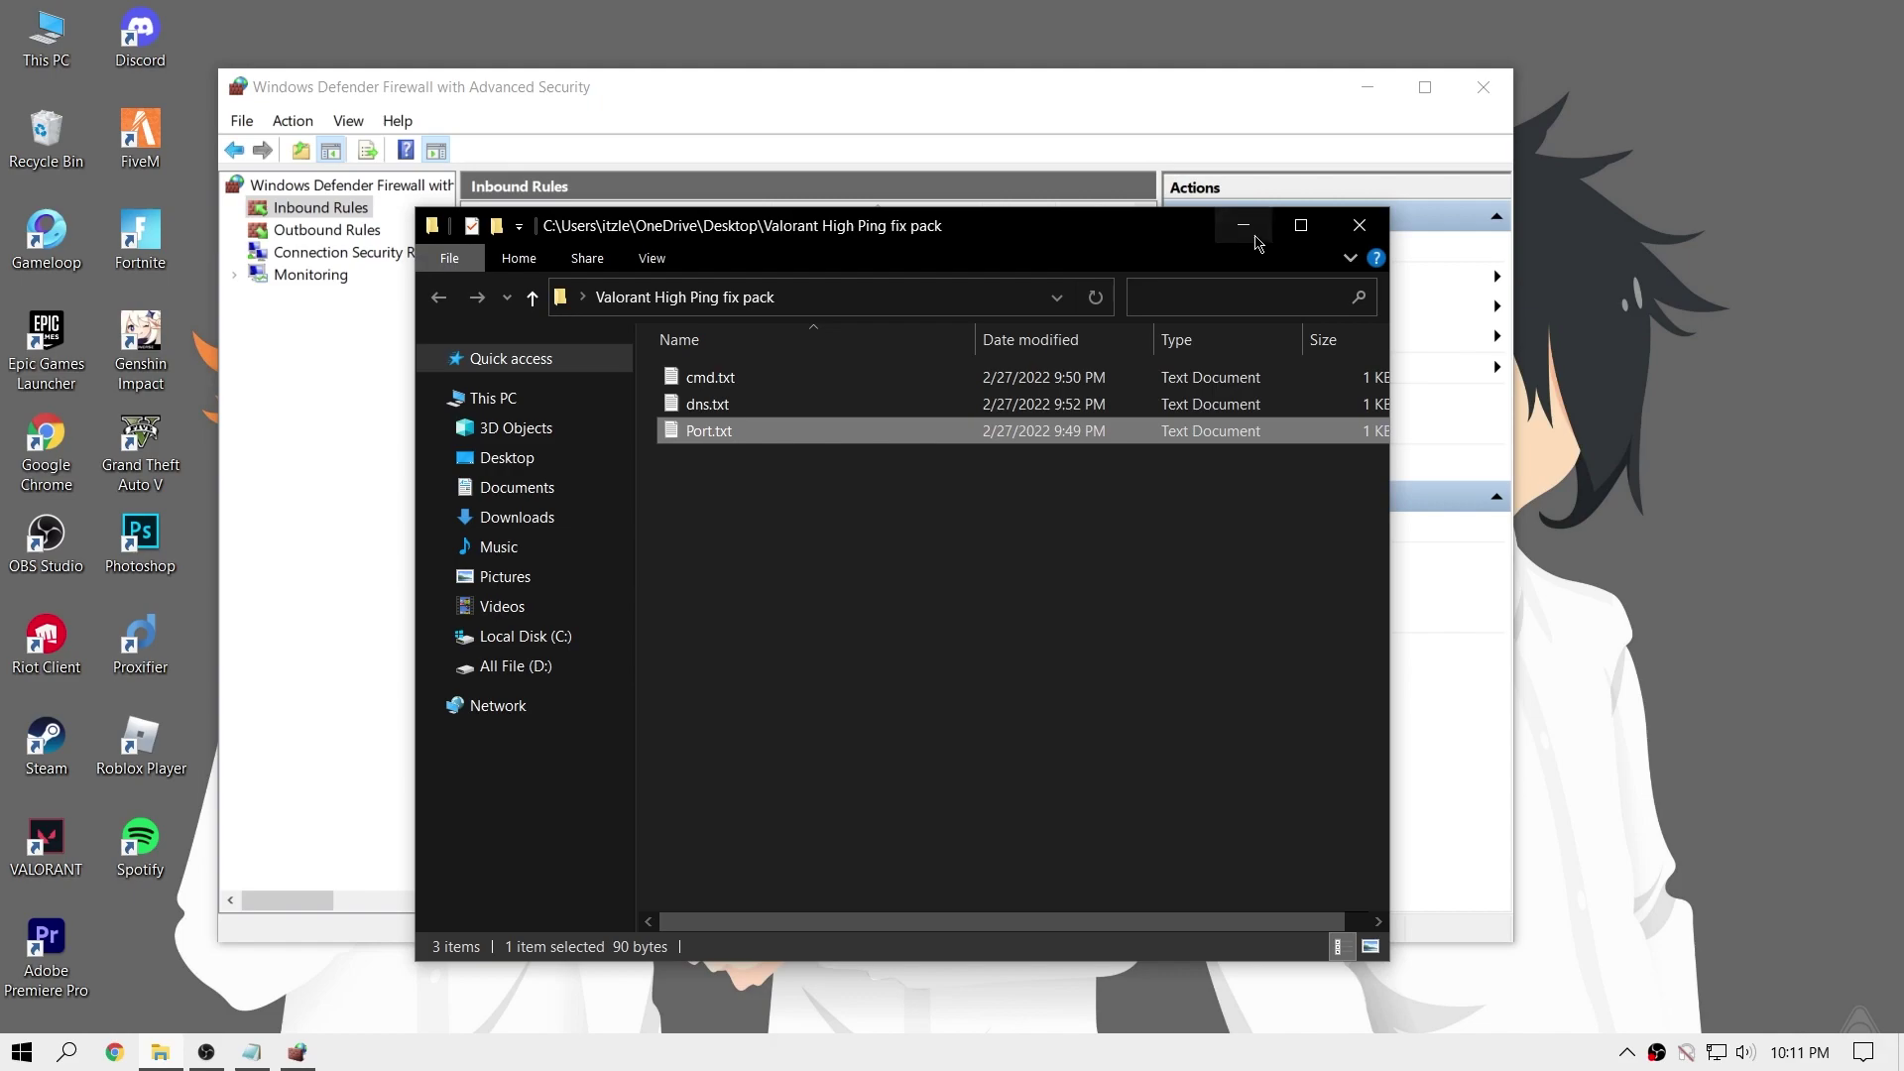
left_click(1246, 230)
Start a second inbound rule of type Port and continue to the protocol and ports page
right_click(288, 215)
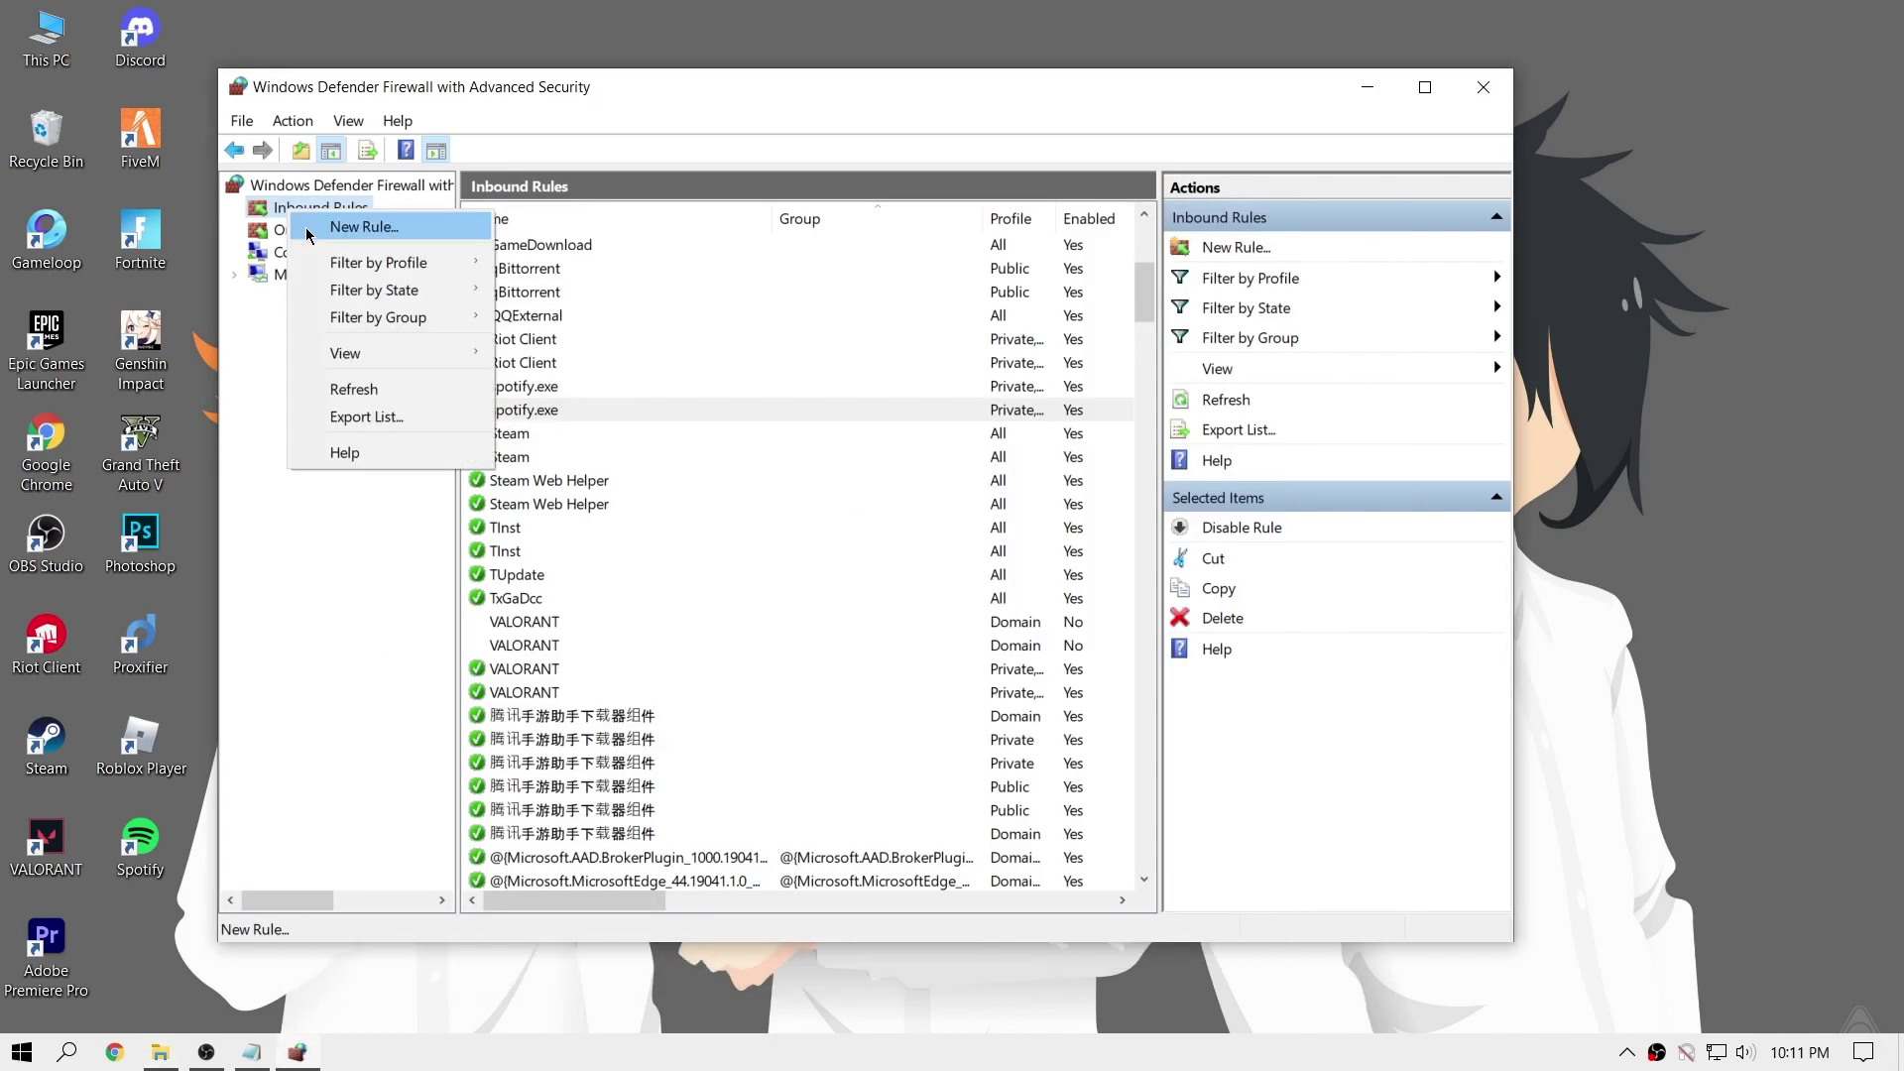
left_click(327, 231)
left_click(545, 501)
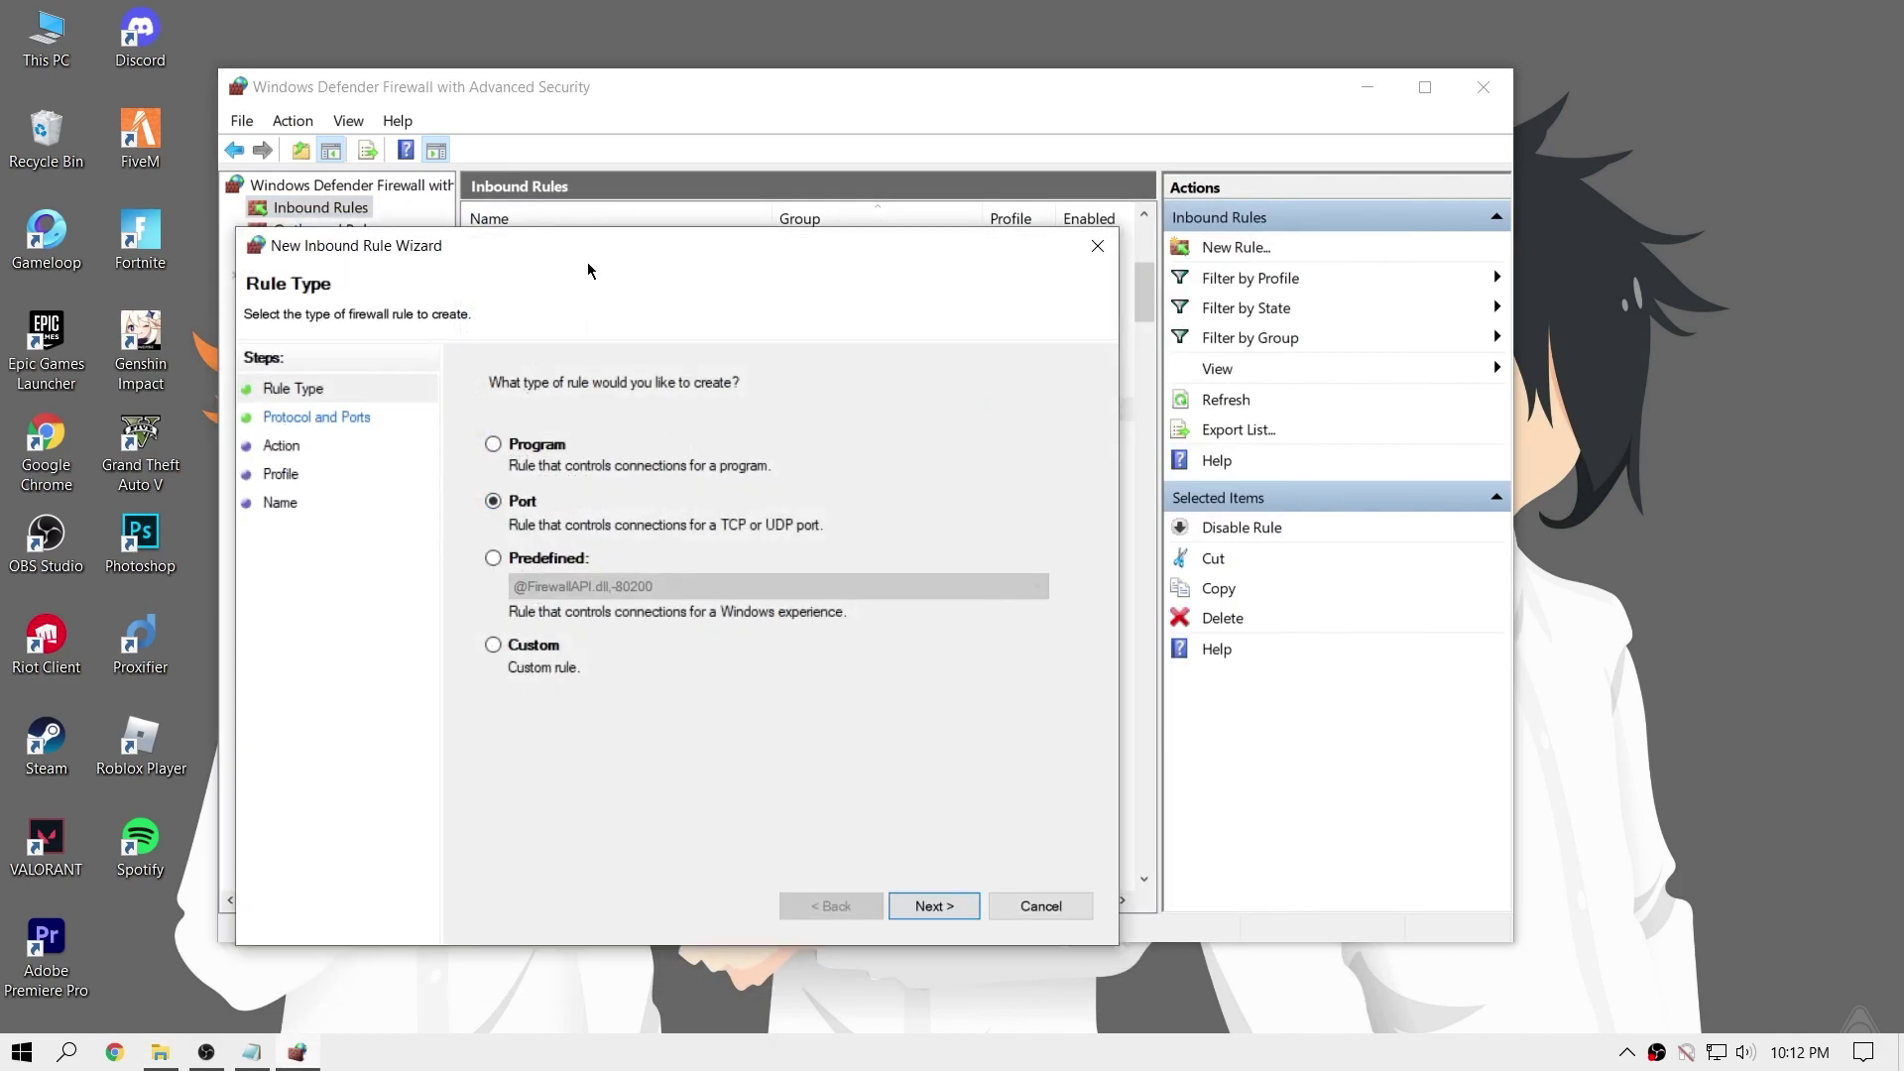
left_click_drag(591, 250, 746, 137)
left_click(1089, 793)
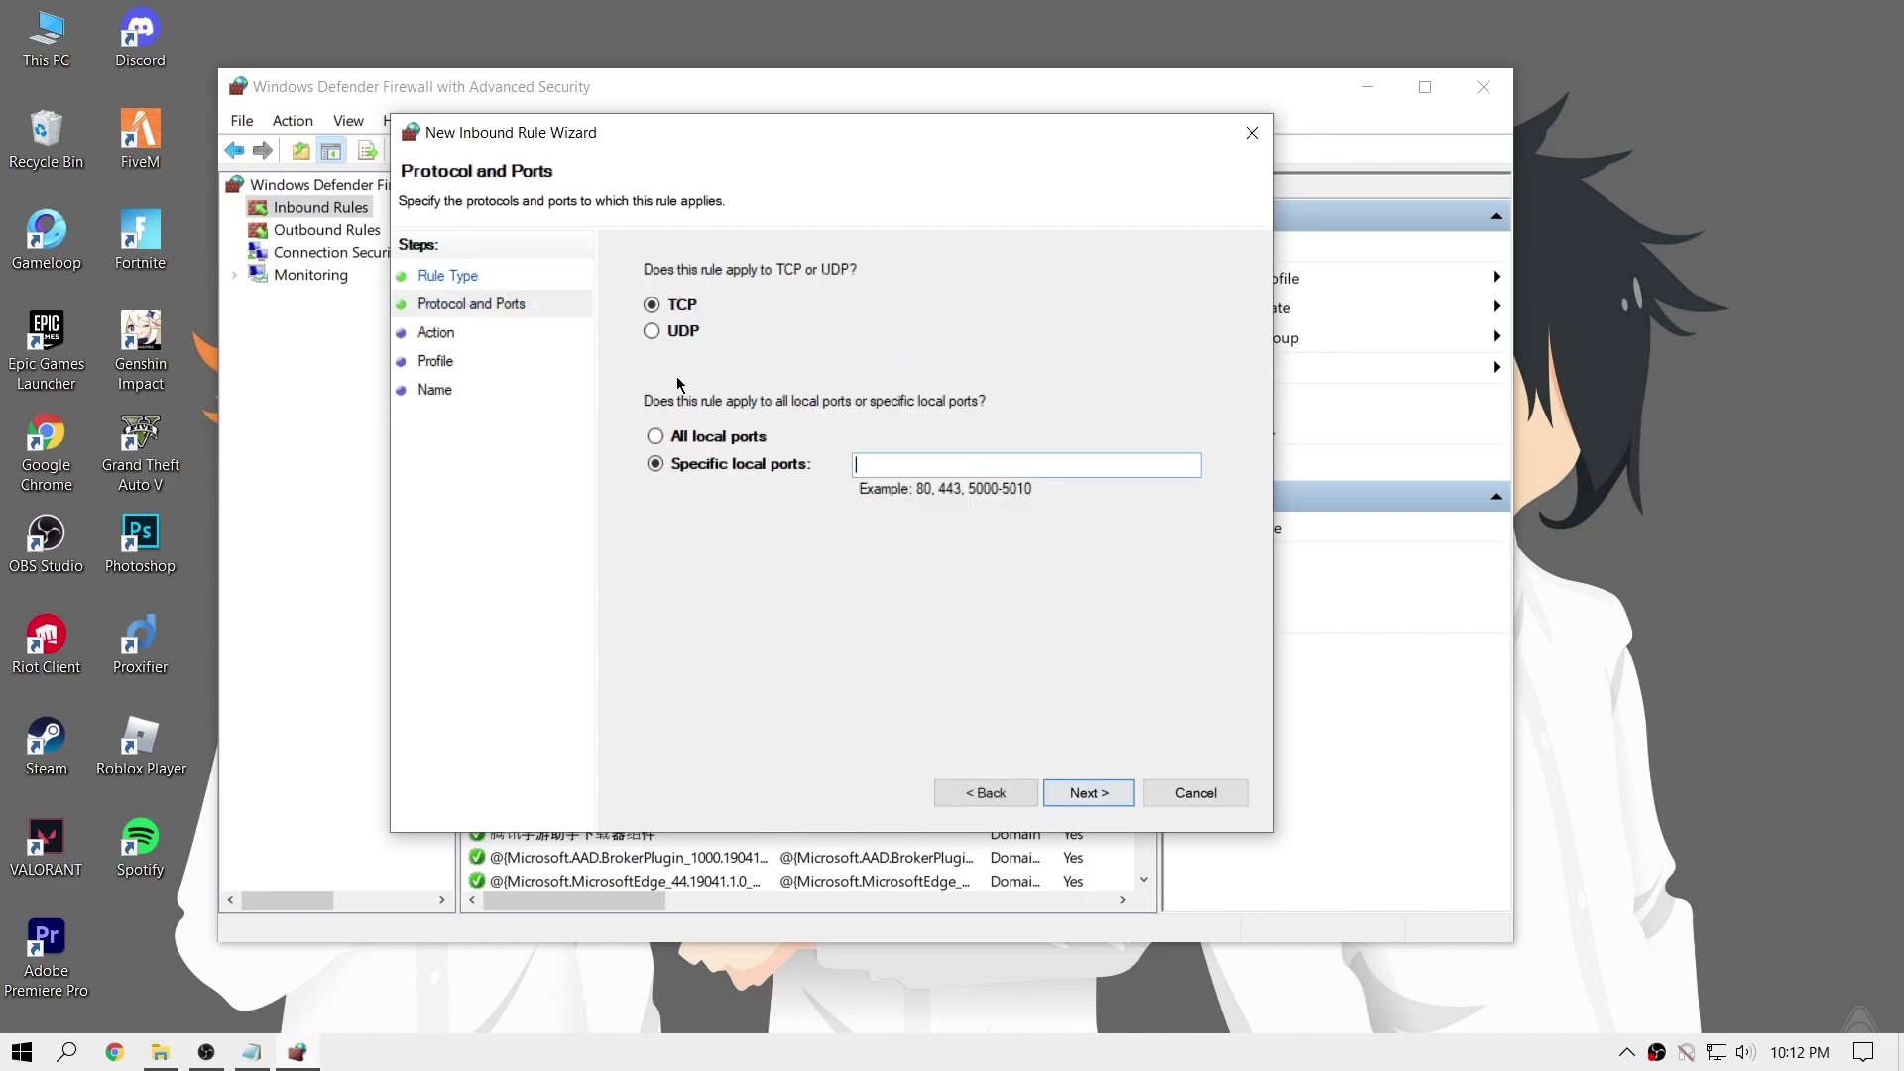
Set the rule to UDP with specific local ports 7000-7500, 8088 copied from Port.txt
left_click(673, 335)
left_click(251, 1051)
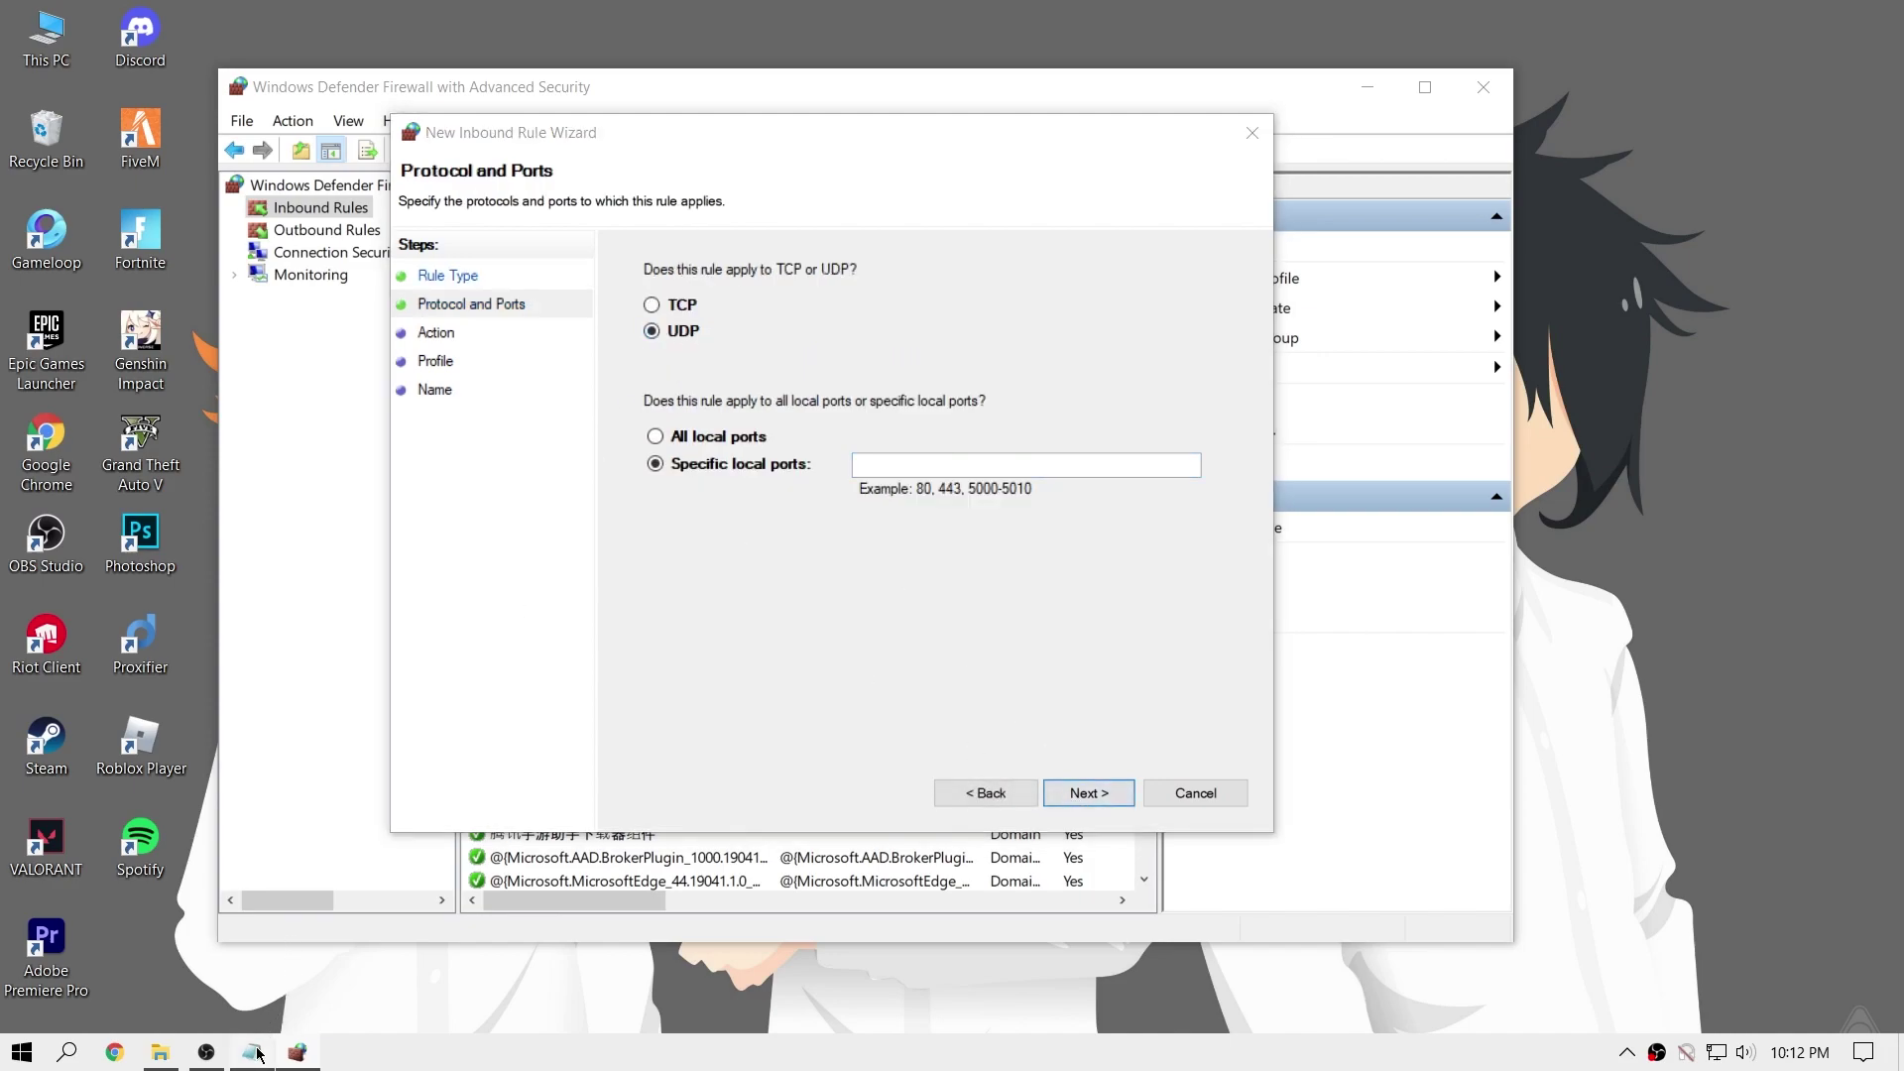
left_click_drag(534, 408, 384, 430)
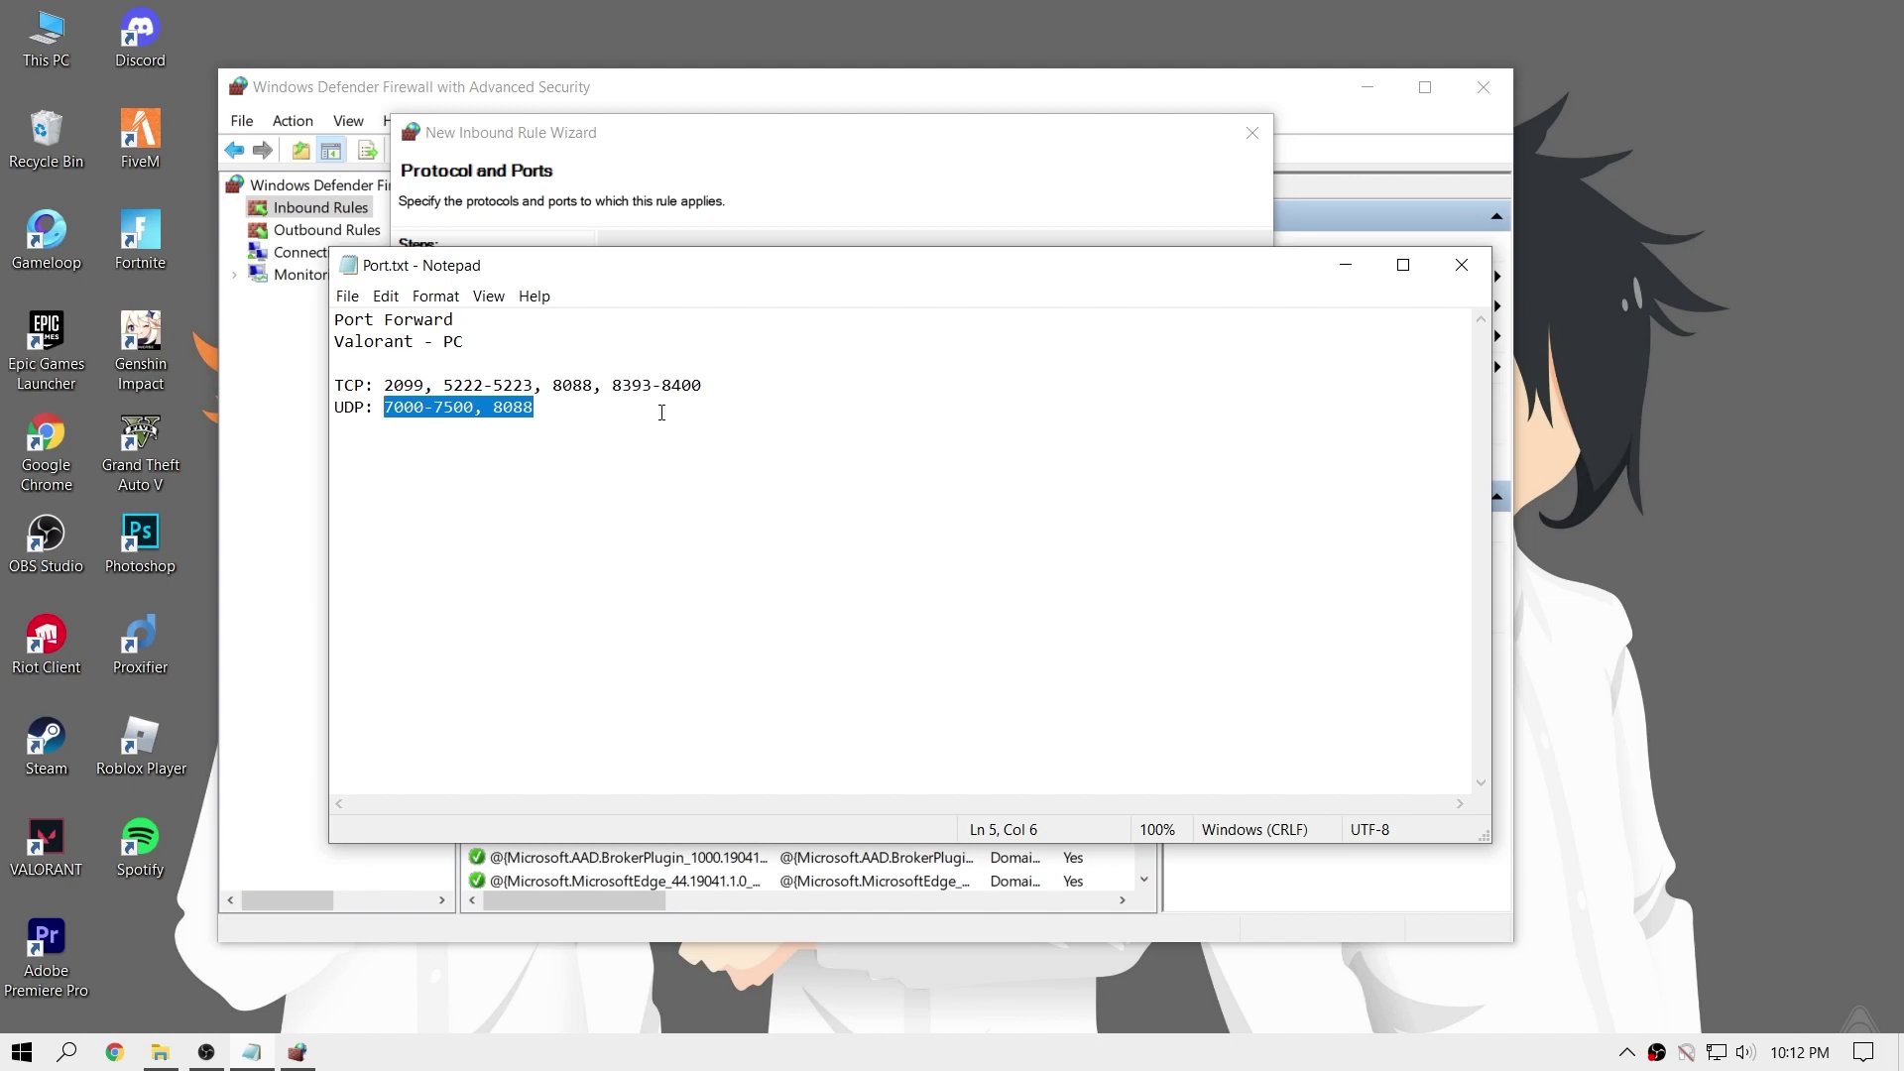
key("ctrl+c")
left_click(1373, 232)
right_click(905, 470)
left_click(961, 579)
left_click(1089, 794)
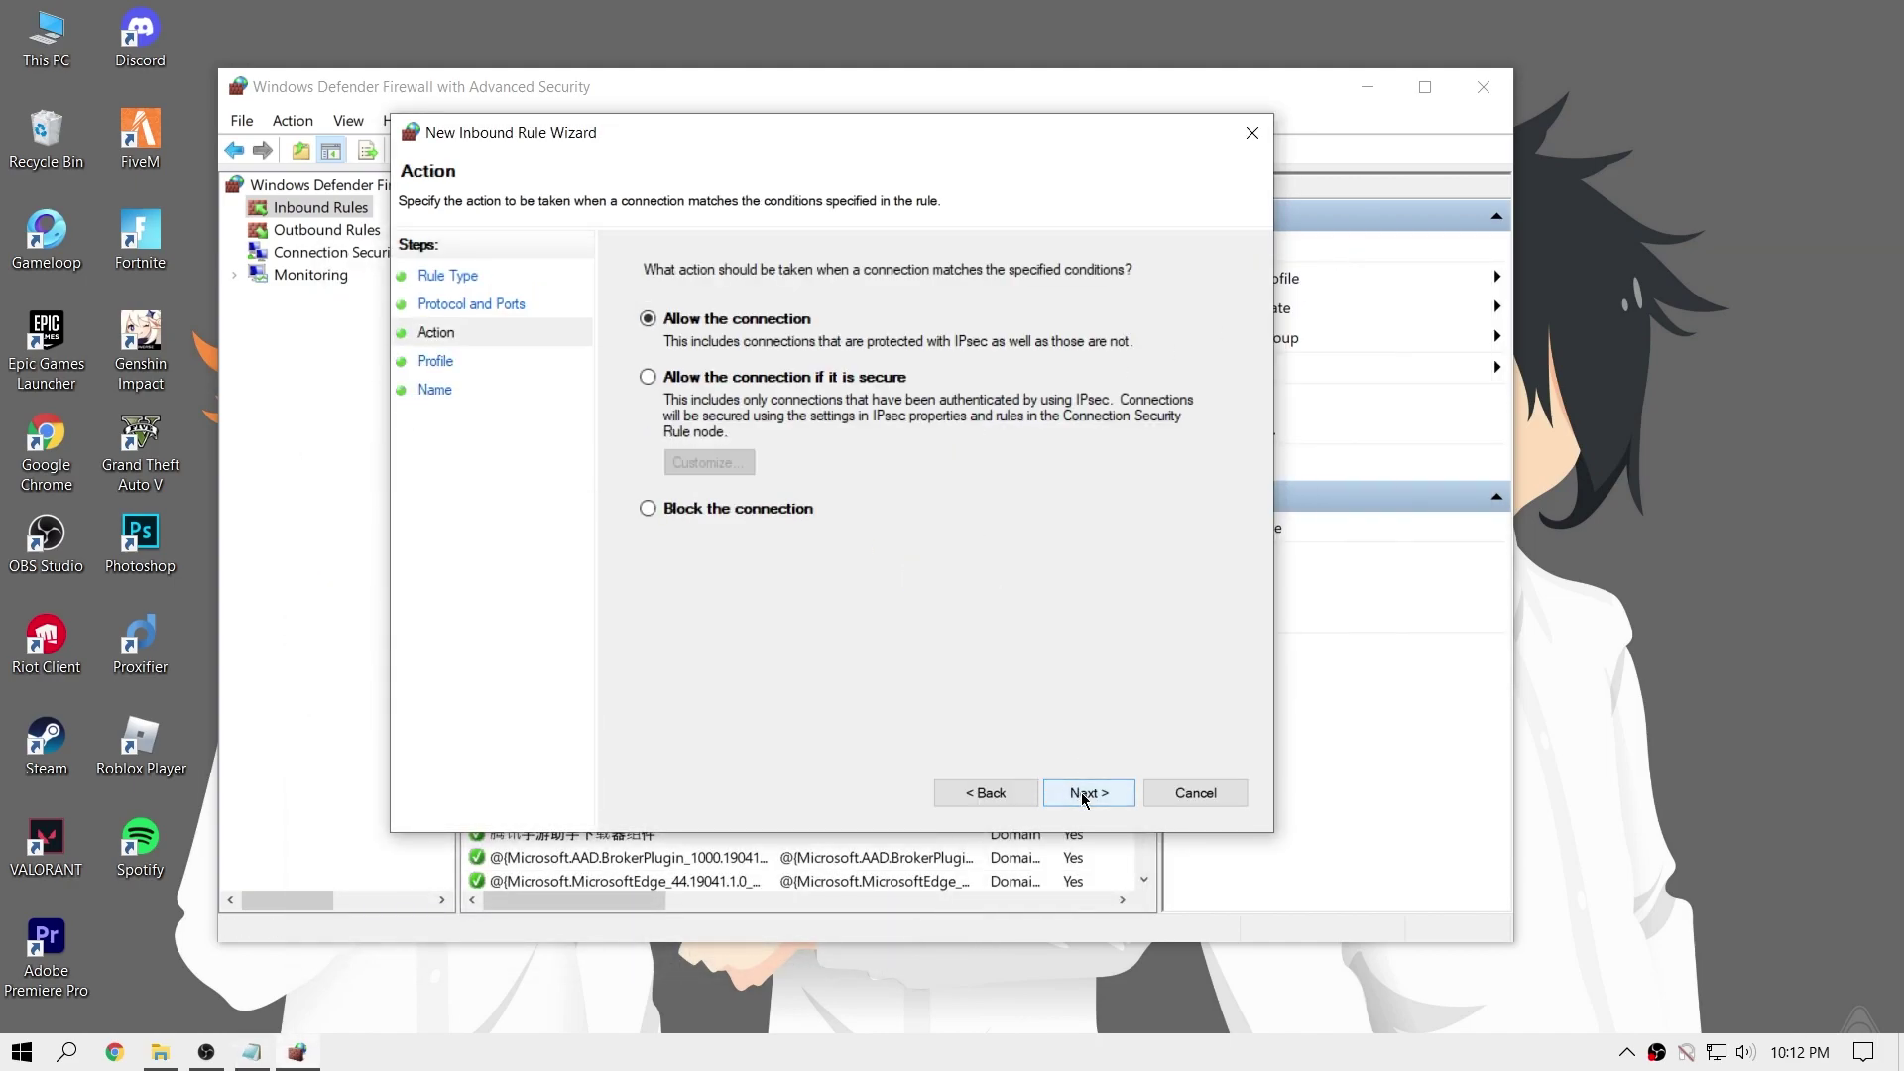
Allow the connection for all three profiles, name the UDP rule "Valorant Ping", finish it, and close the firewall window
left_click(1073, 793)
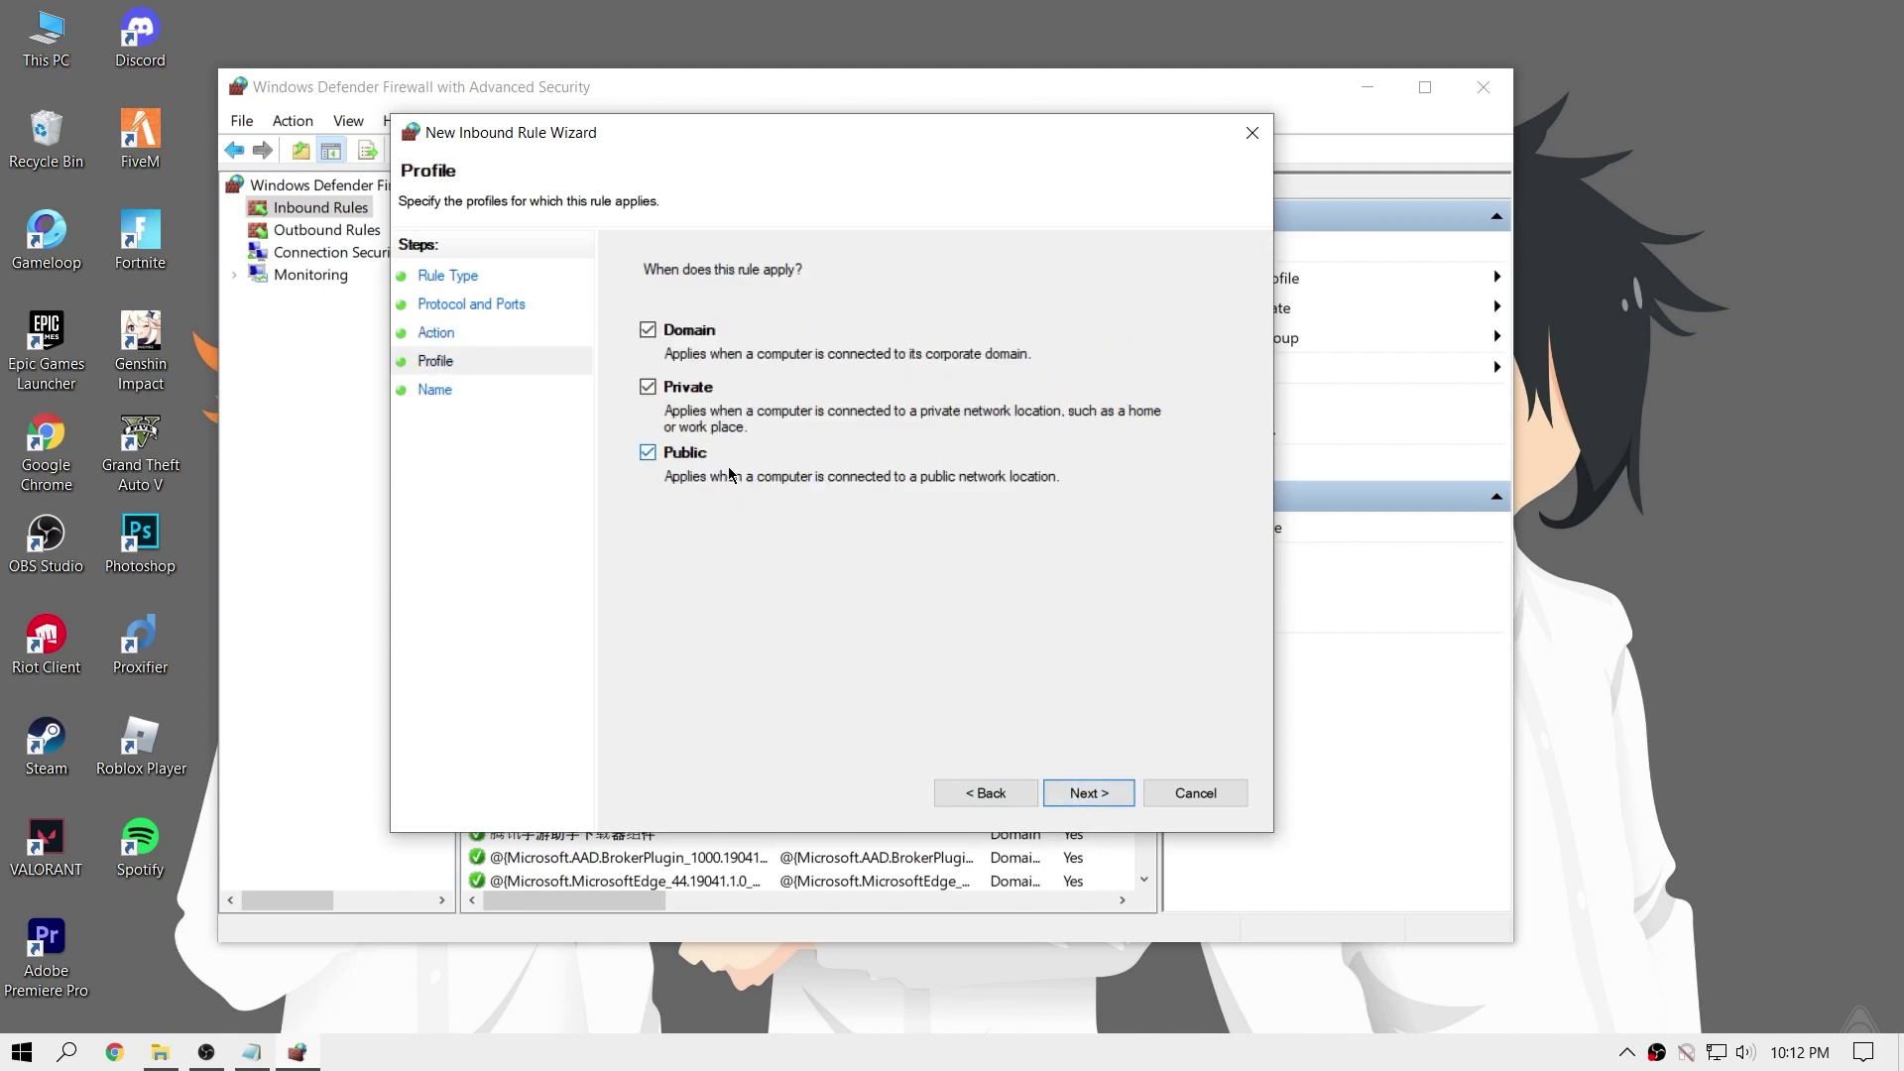
left_click(1073, 794)
type("Valorant Ping")
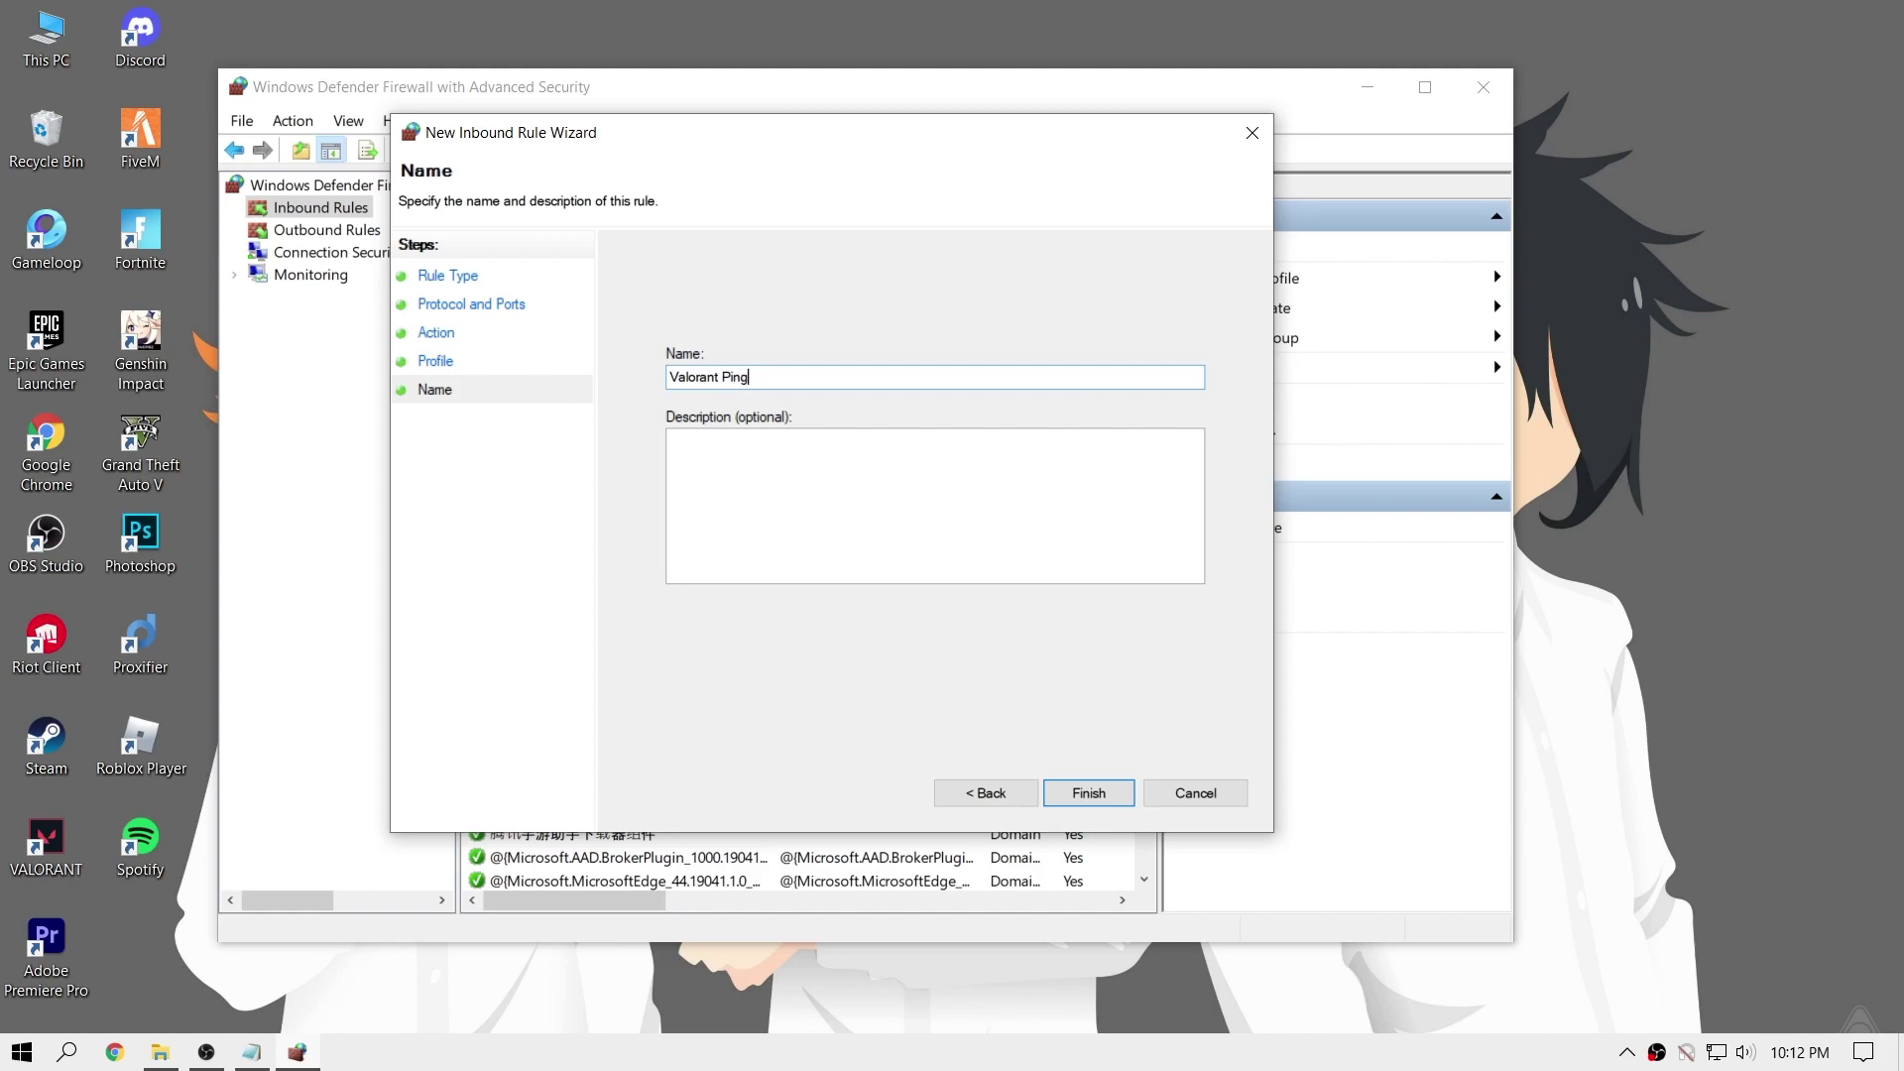
key("Return")
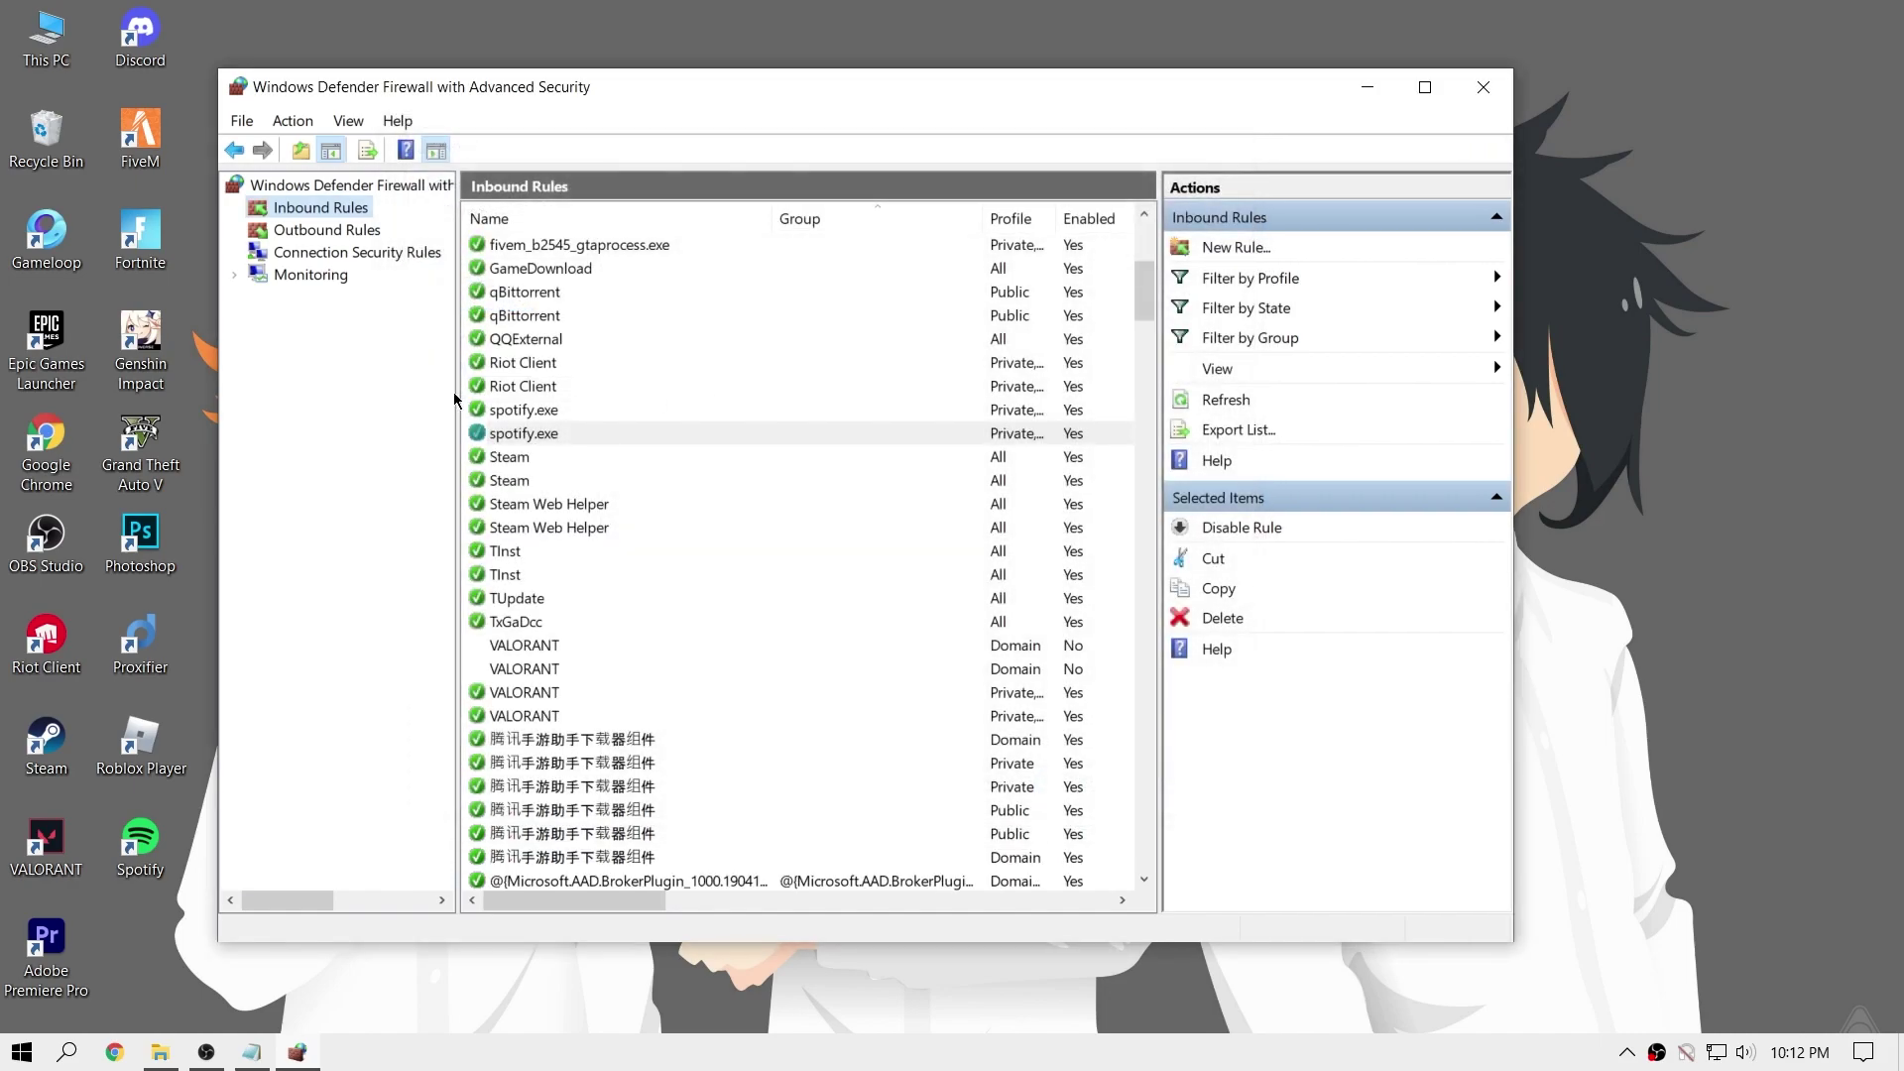
left_click(1488, 89)
Refresh the desktop, then open Windows Defender Firewall and its list of allowed apps and features
right_click(914, 300)
left_click(972, 375)
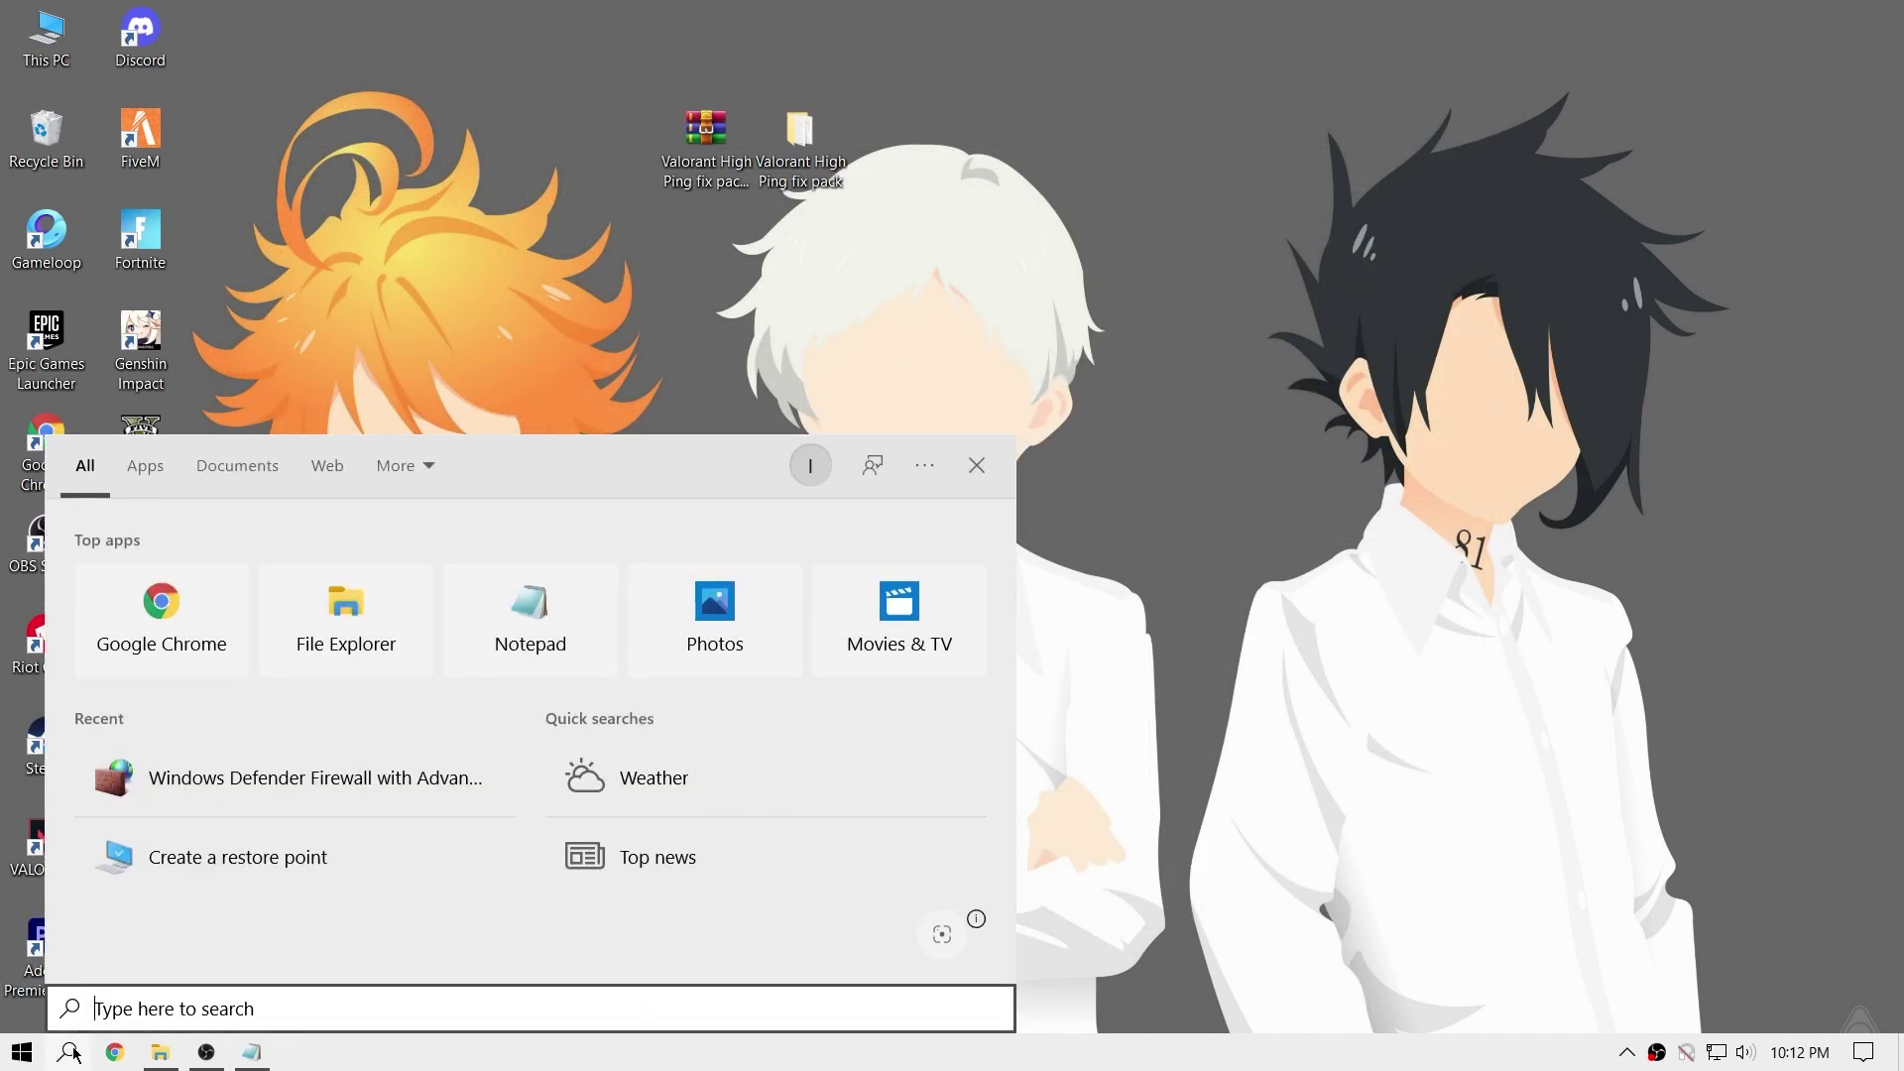
type("fire")
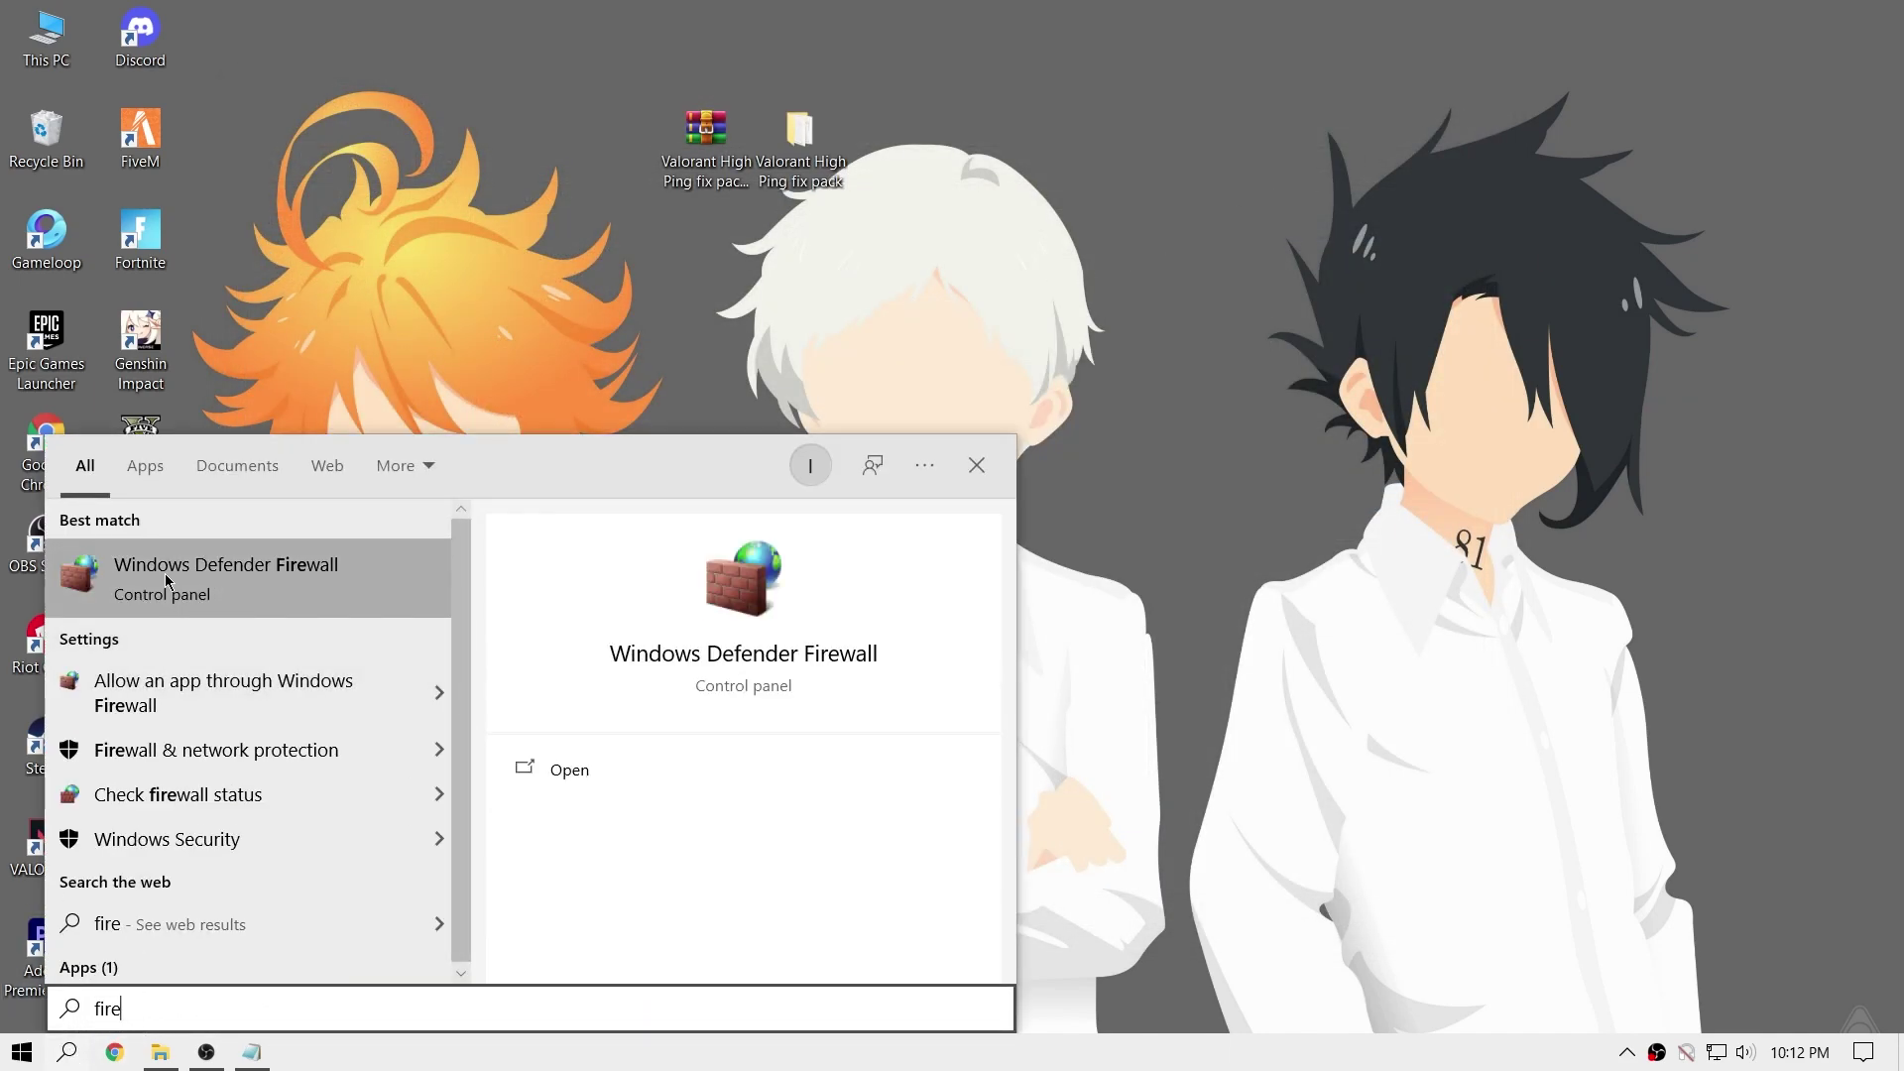
left_click(293, 573)
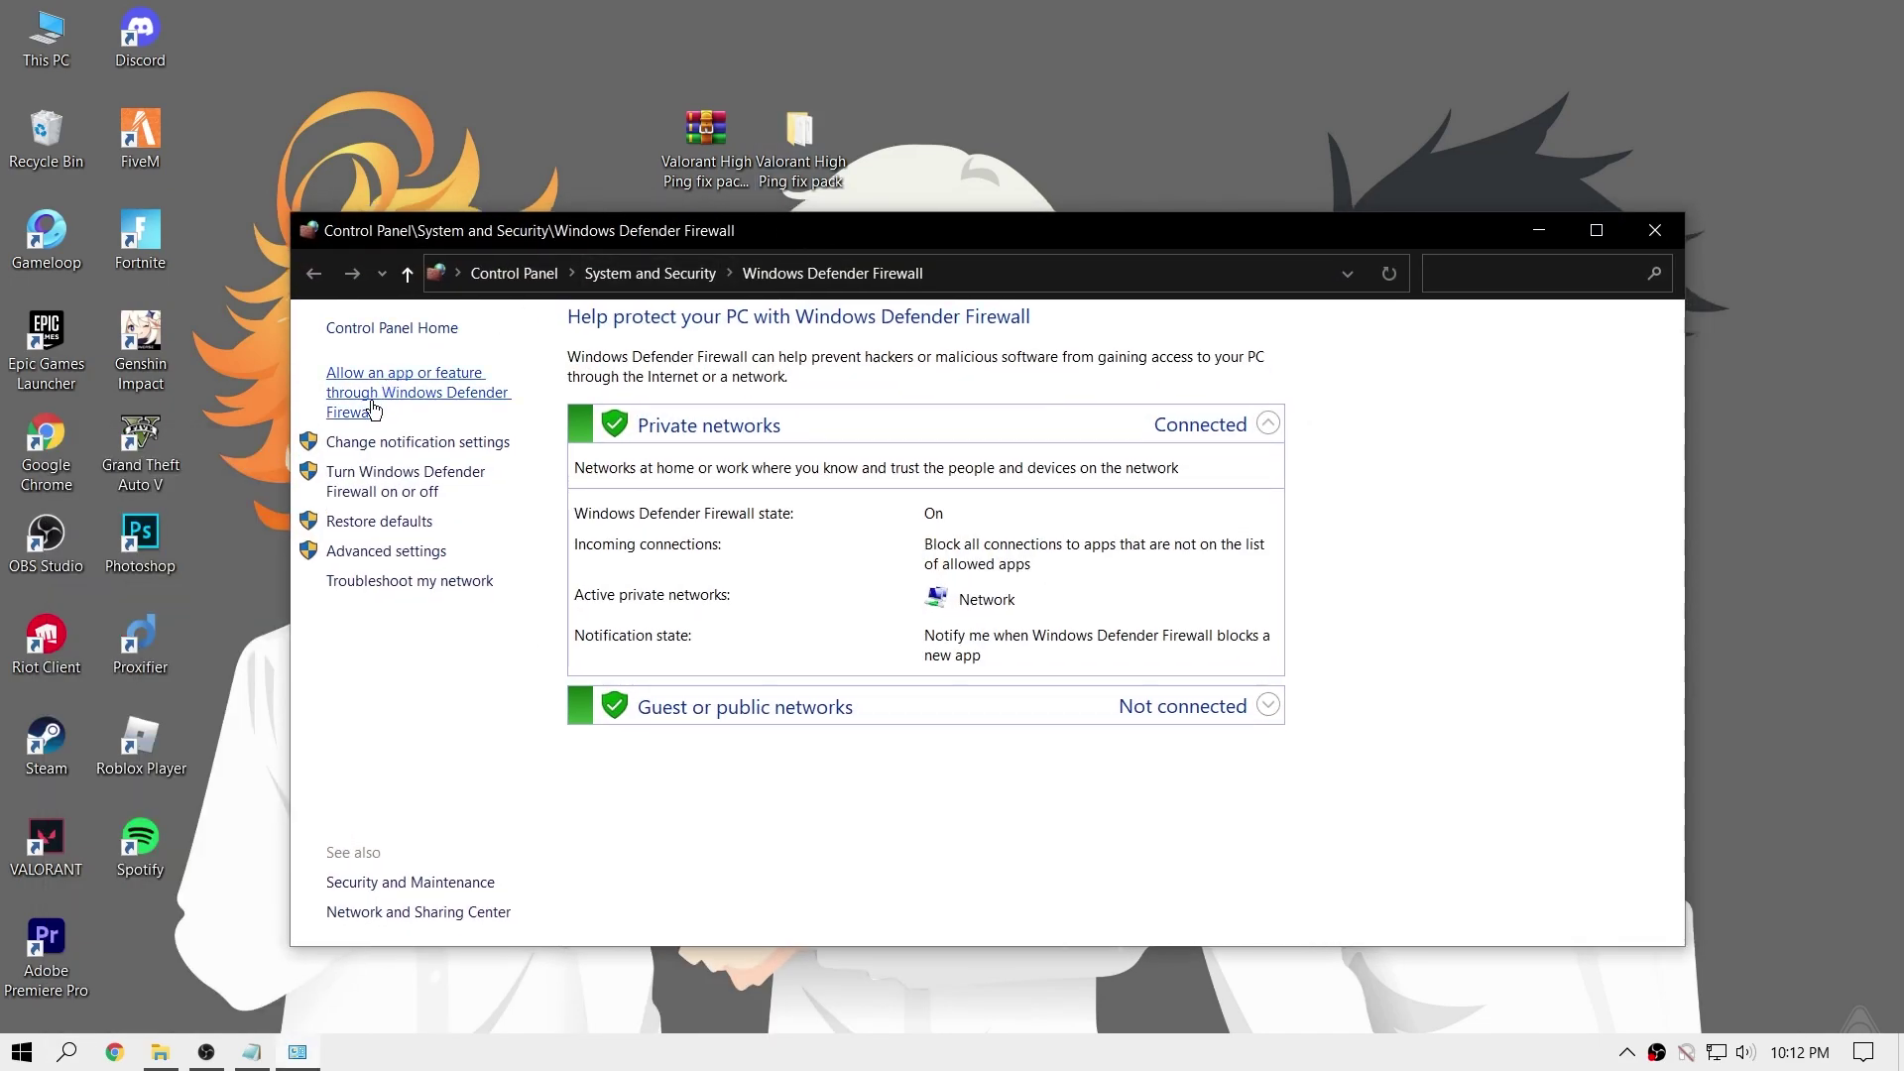
left_click(421, 394)
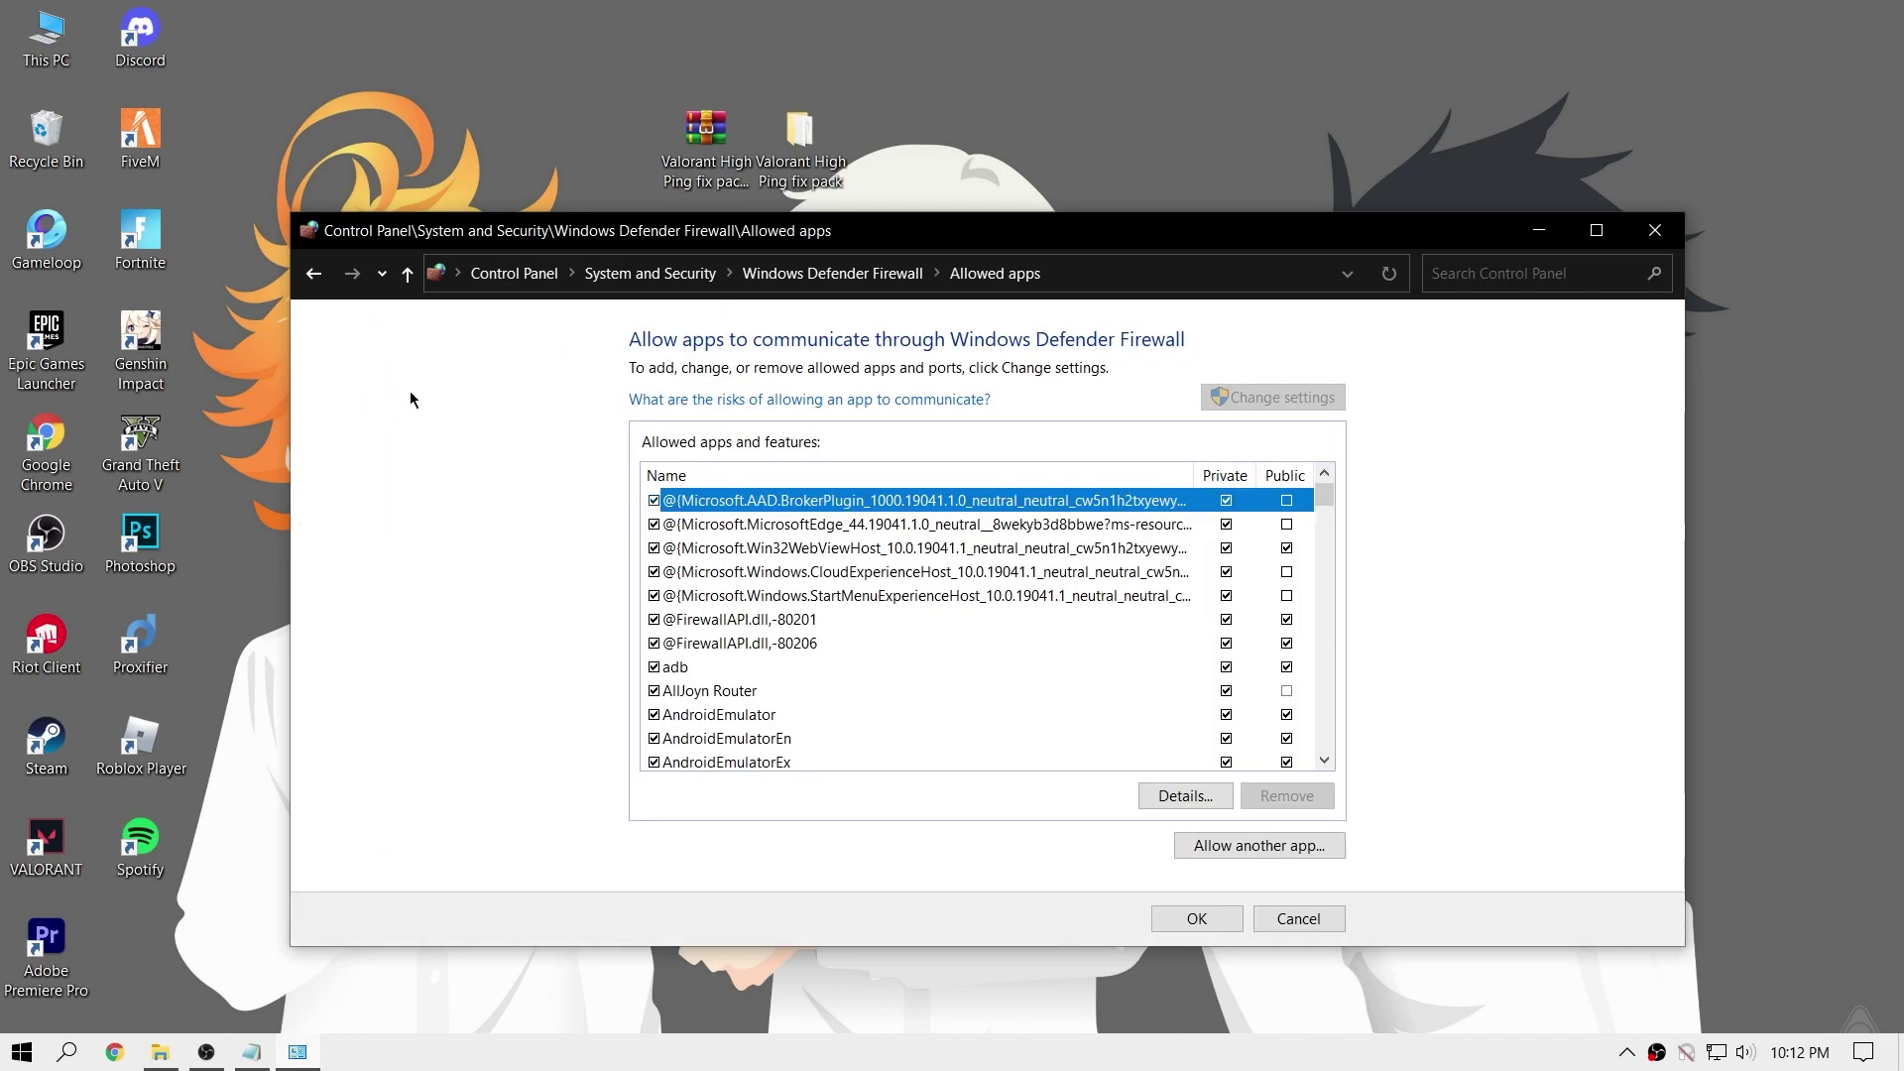
Choose RiotClientServices.exe from D:\Riot Games\Riot Client as another app to allow through the firewall
scroll(1069, 720, "down", 1)
scroll(1069, 720, "up", 1)
left_click(1240, 845)
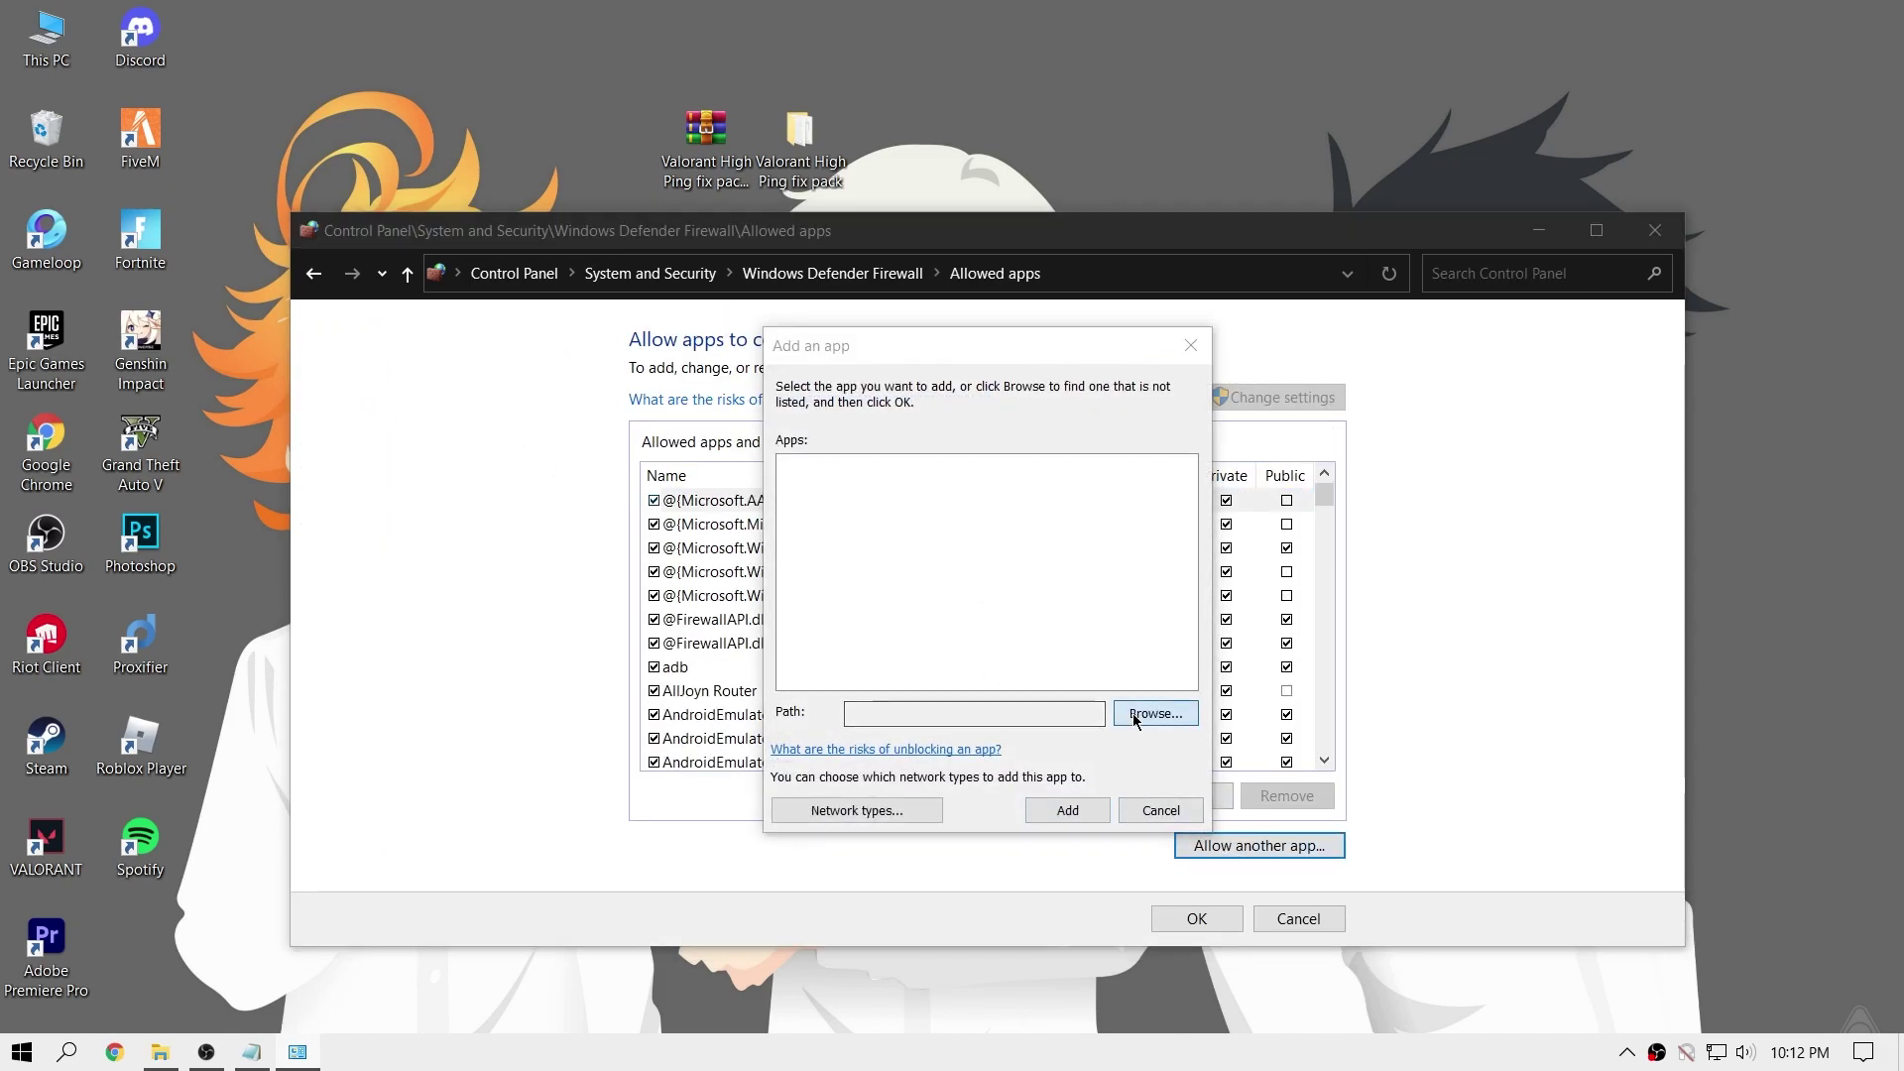
left_click(1135, 713)
left_click(698, 757)
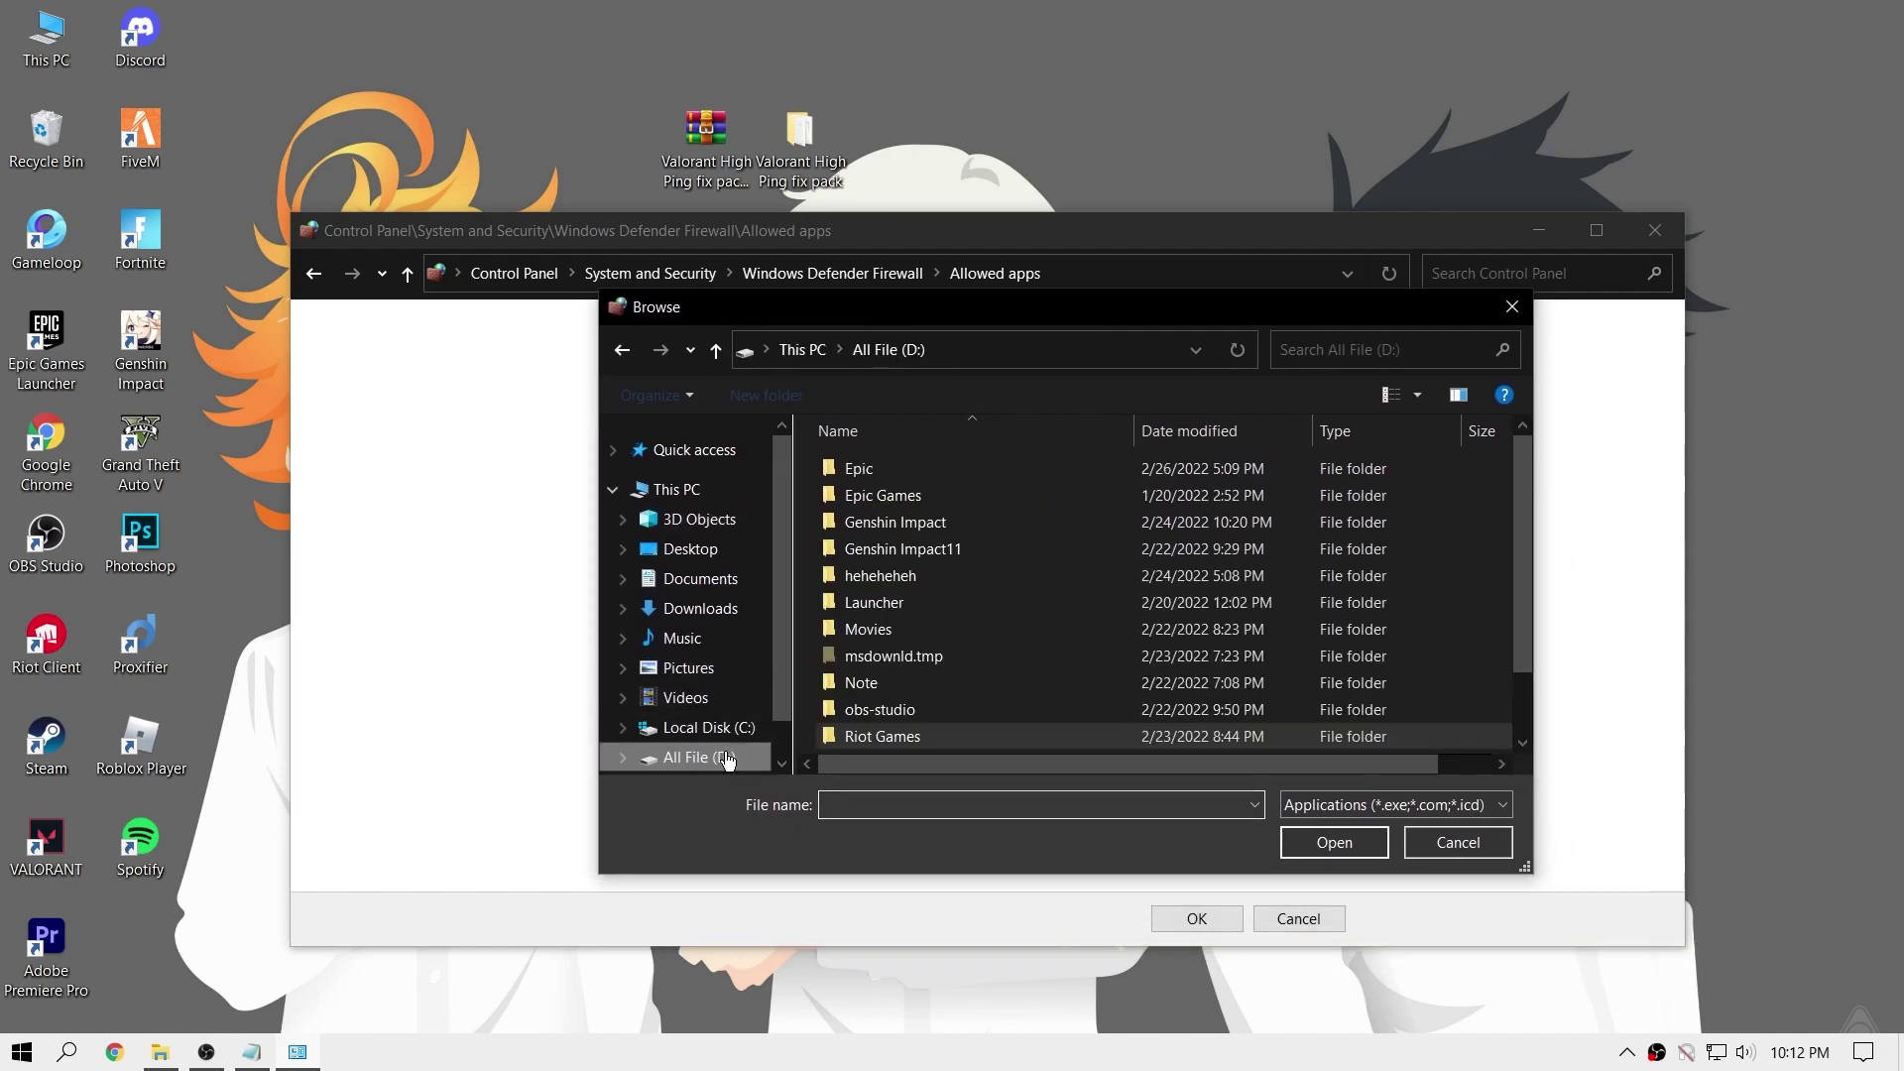
double_click(921, 738)
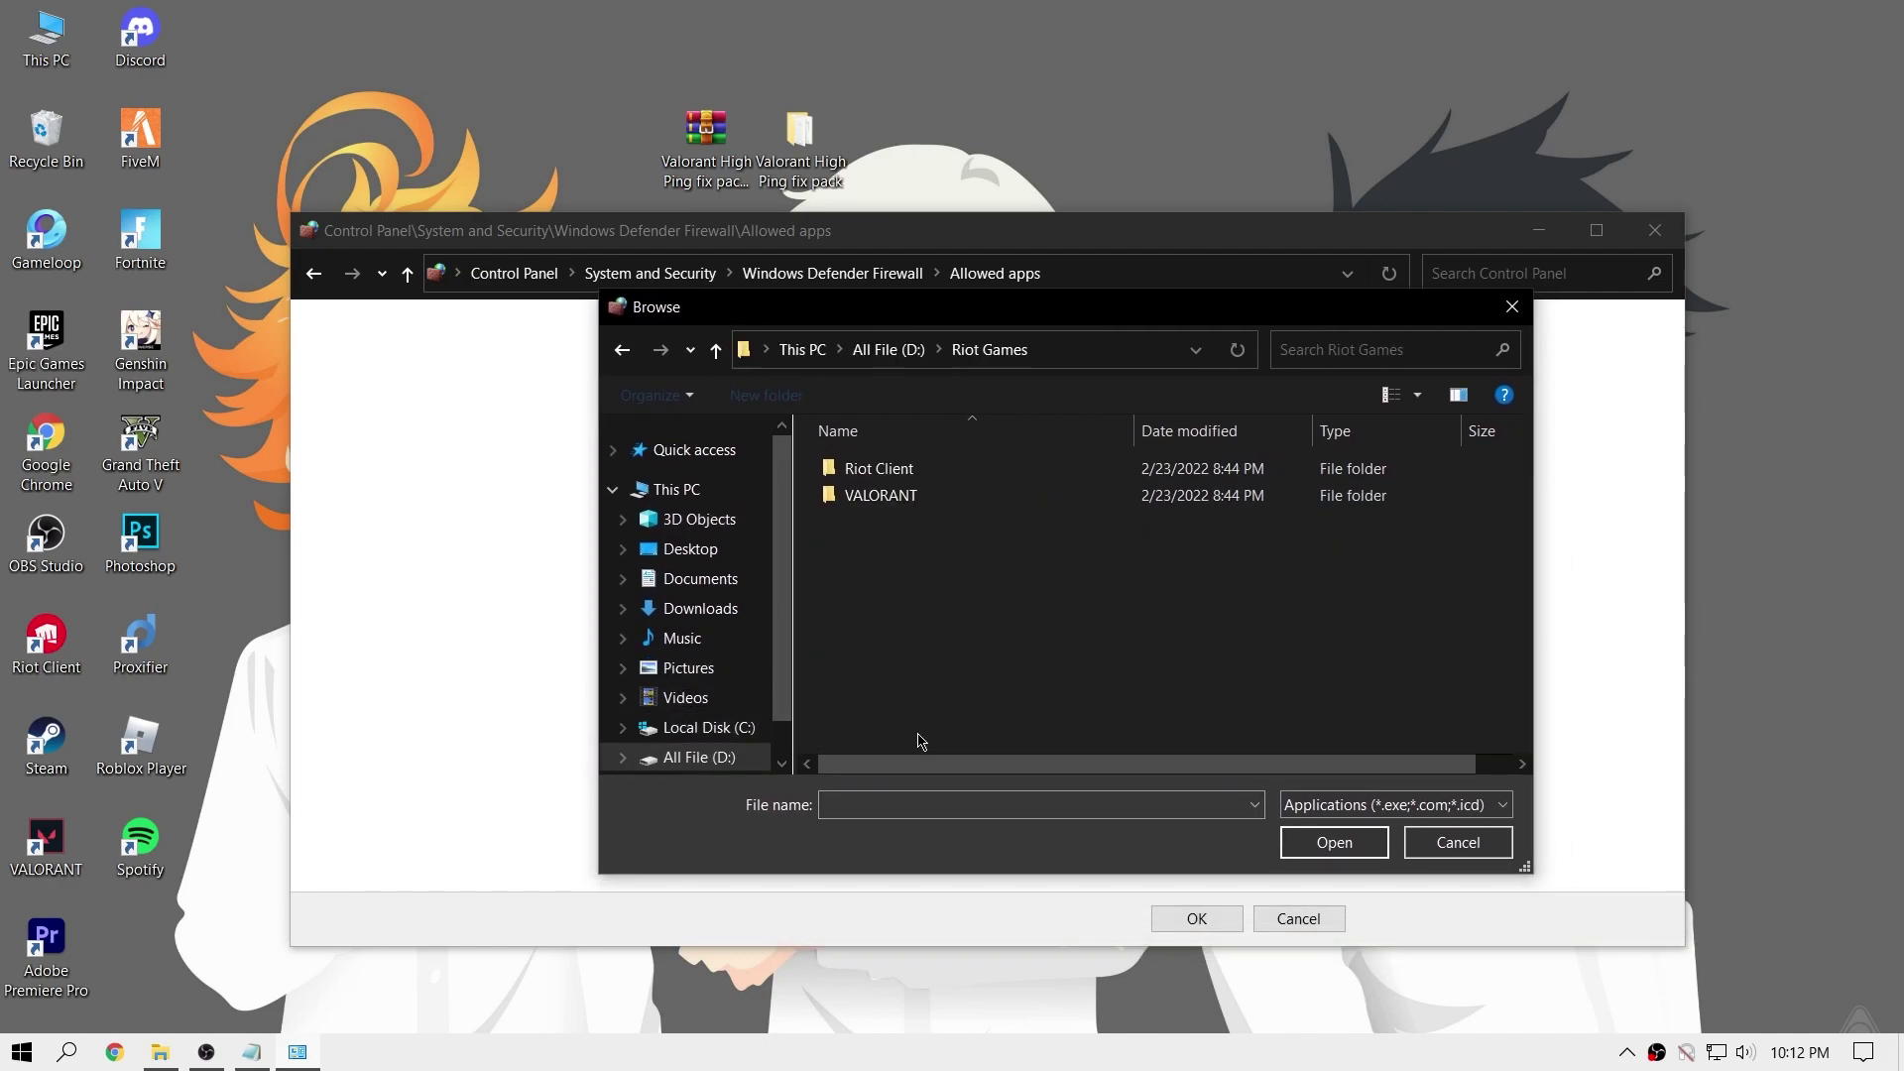
left_click(899, 479)
double_click(898, 478)
left_click(888, 551)
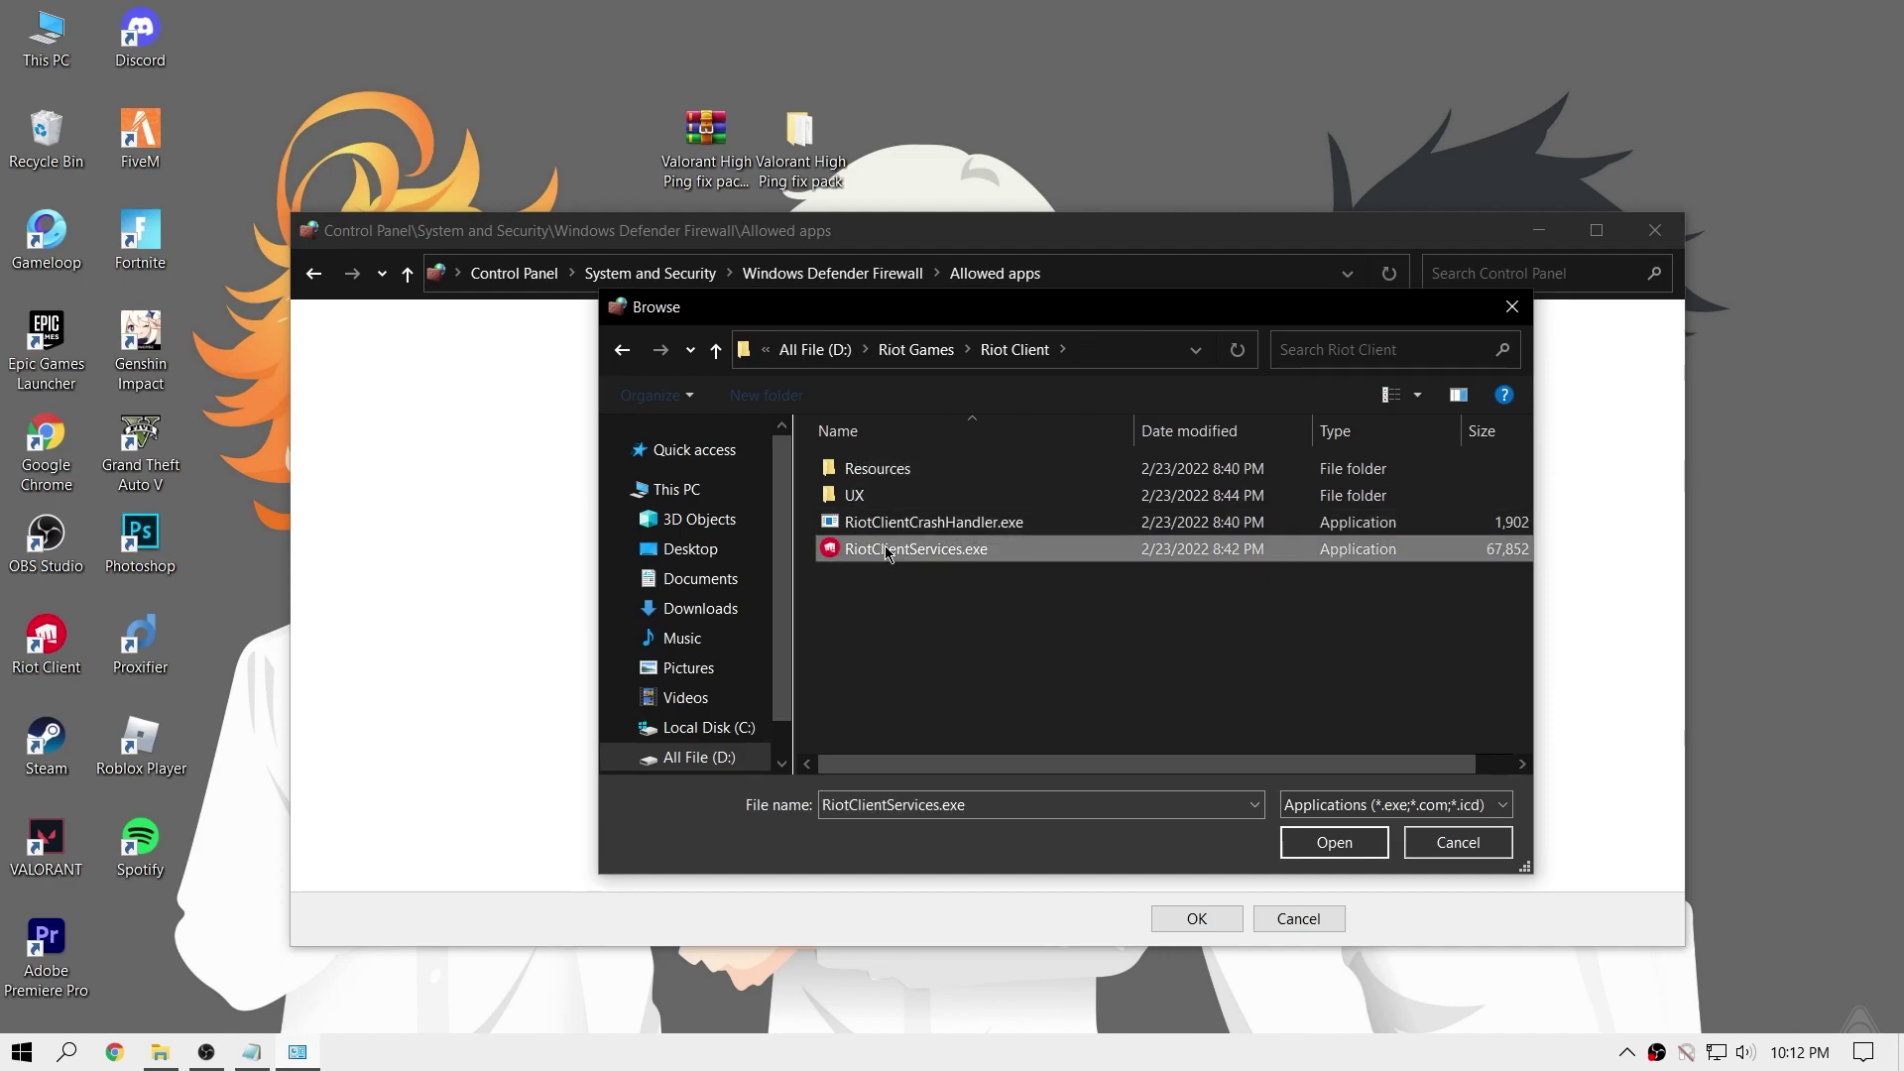
left_click(1315, 833)
Try to add Riot Client to the allowed apps, then select its list entry to check private and public access
left_click(1067, 809)
key("Return")
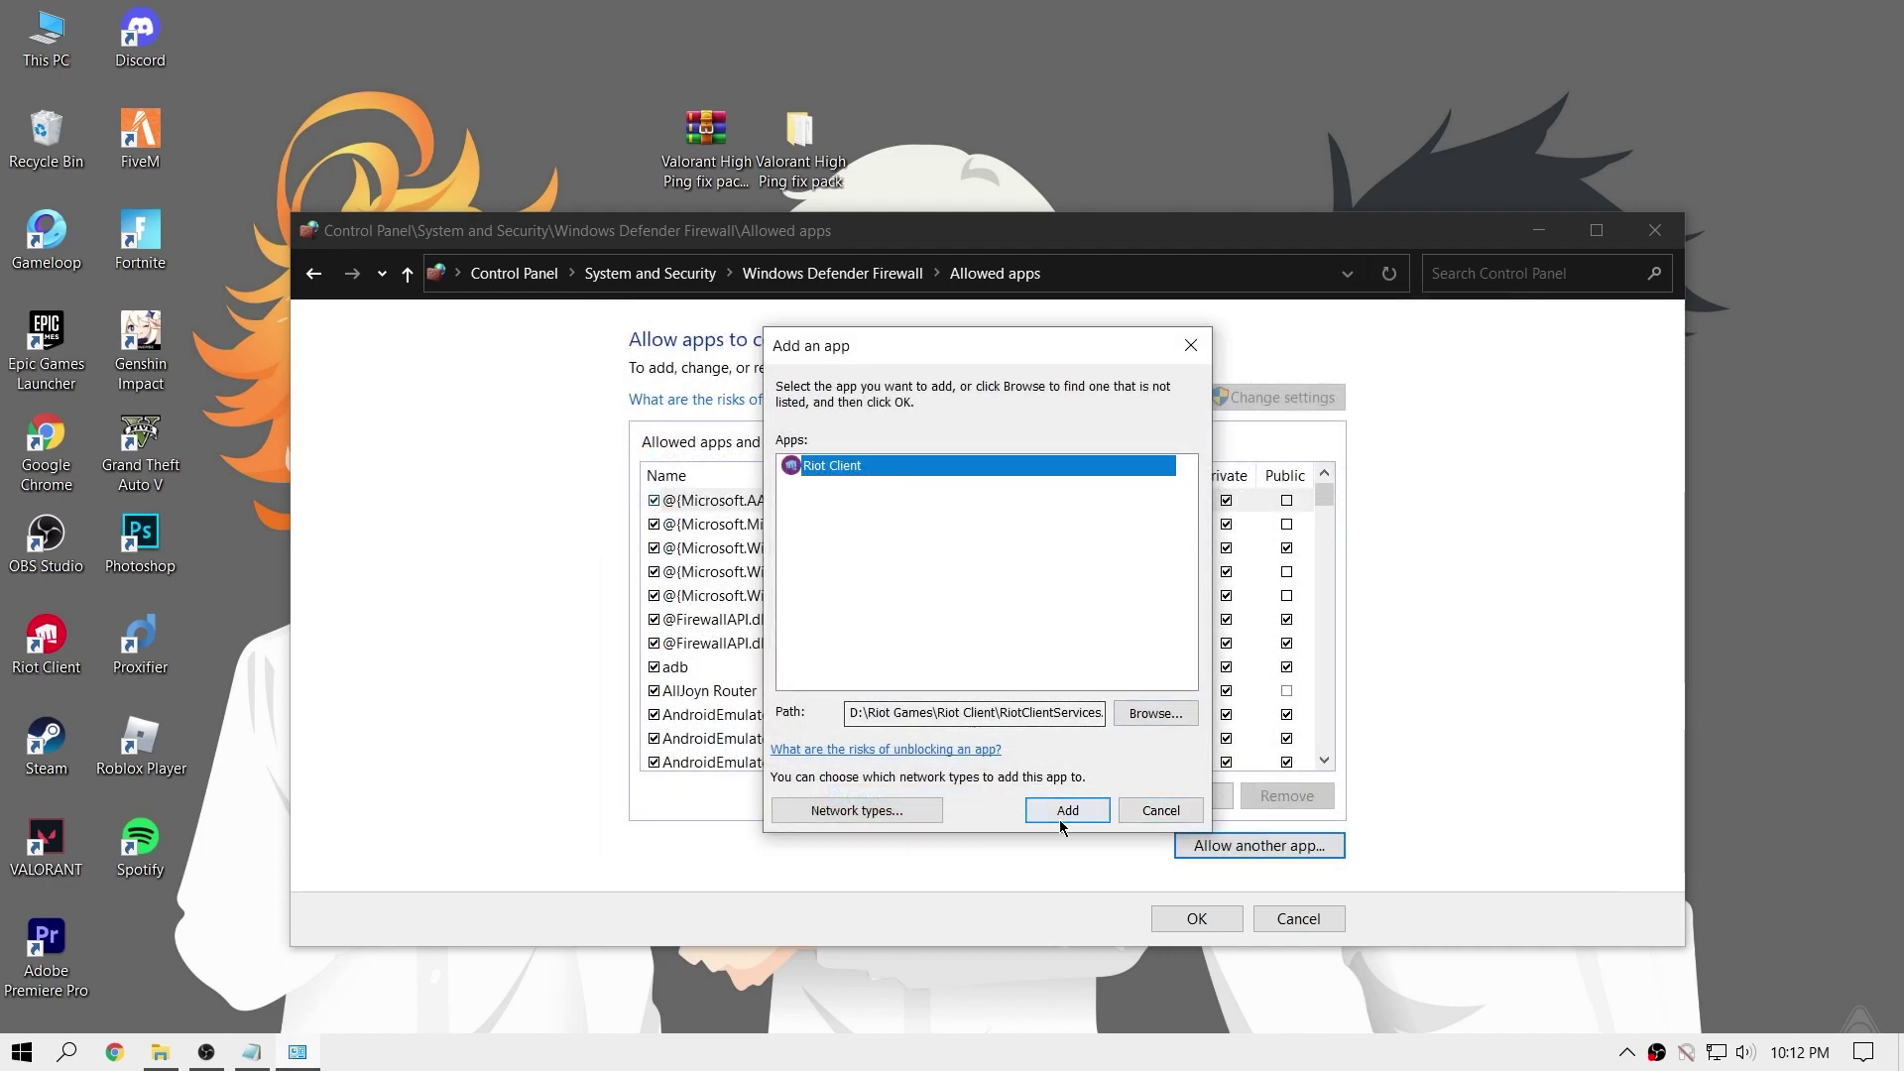
left_click(1059, 819)
left_click(1087, 620)
left_click(1150, 809)
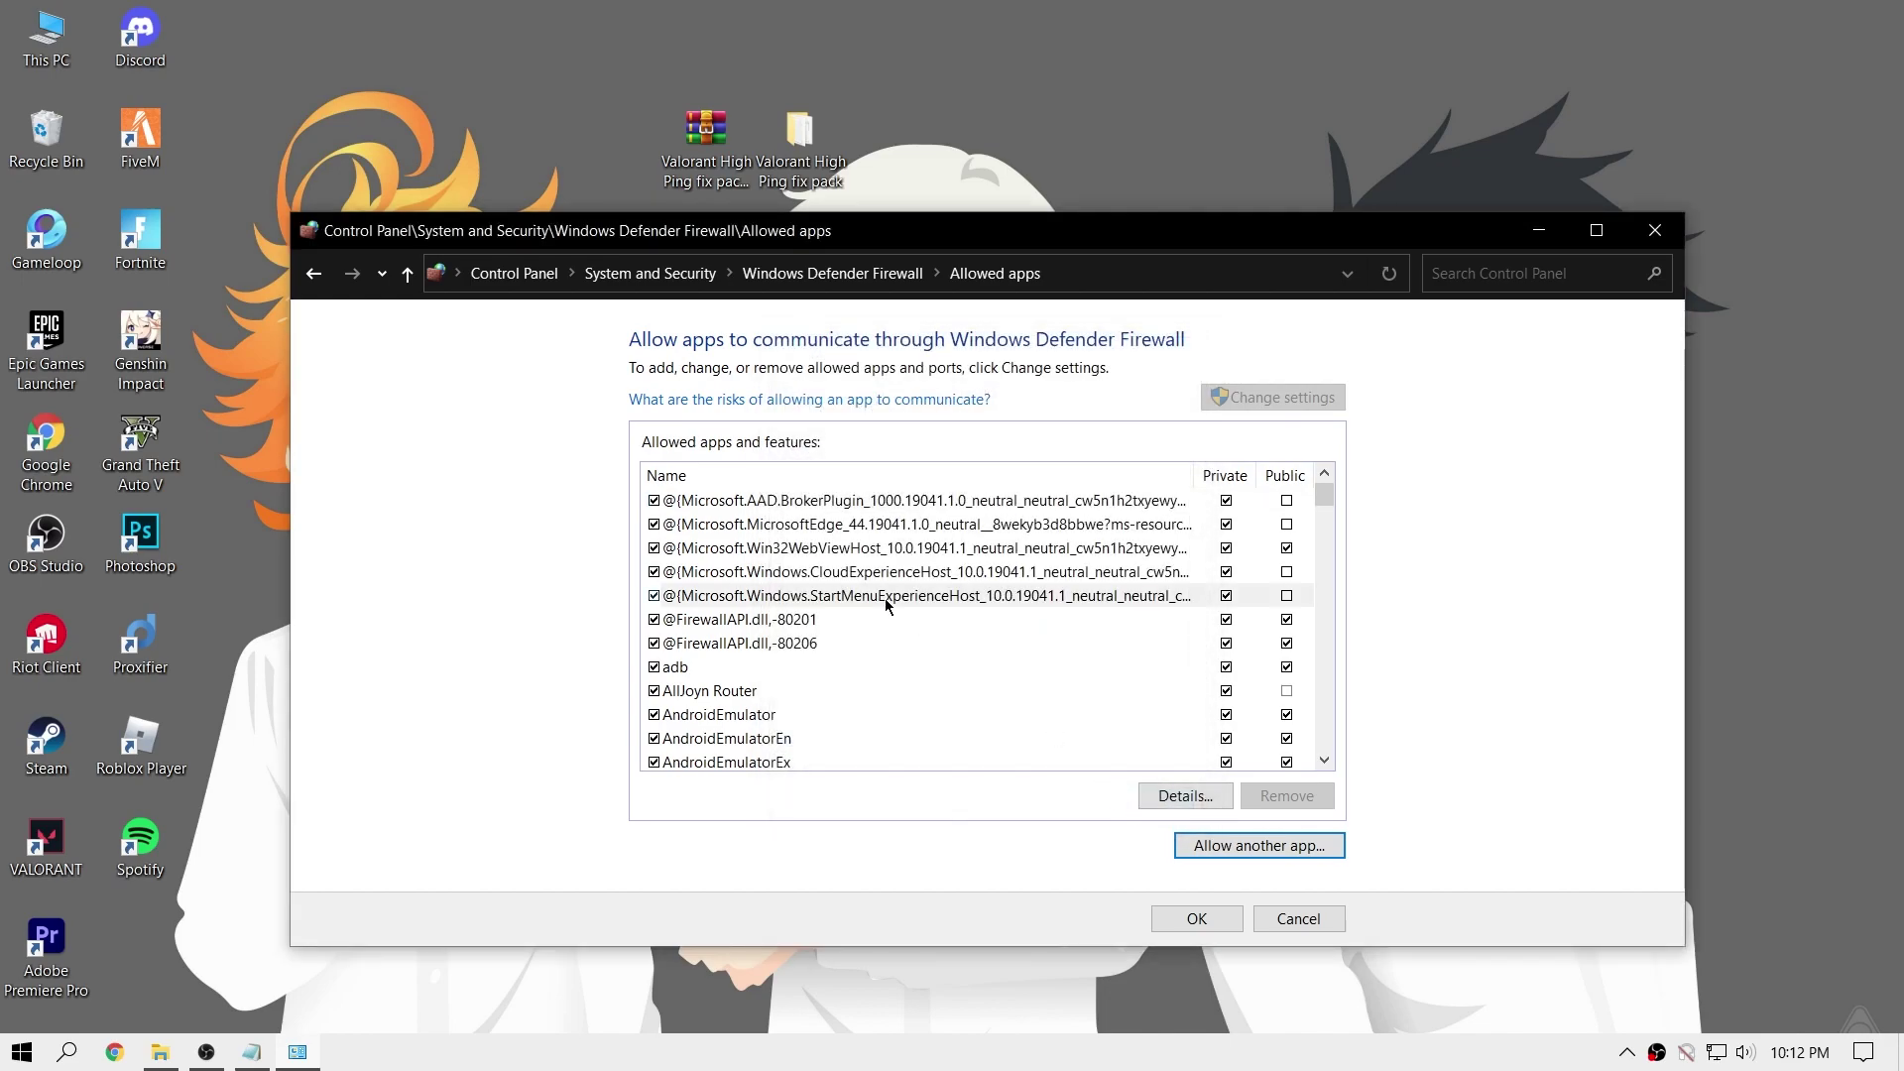
left_click(725, 740)
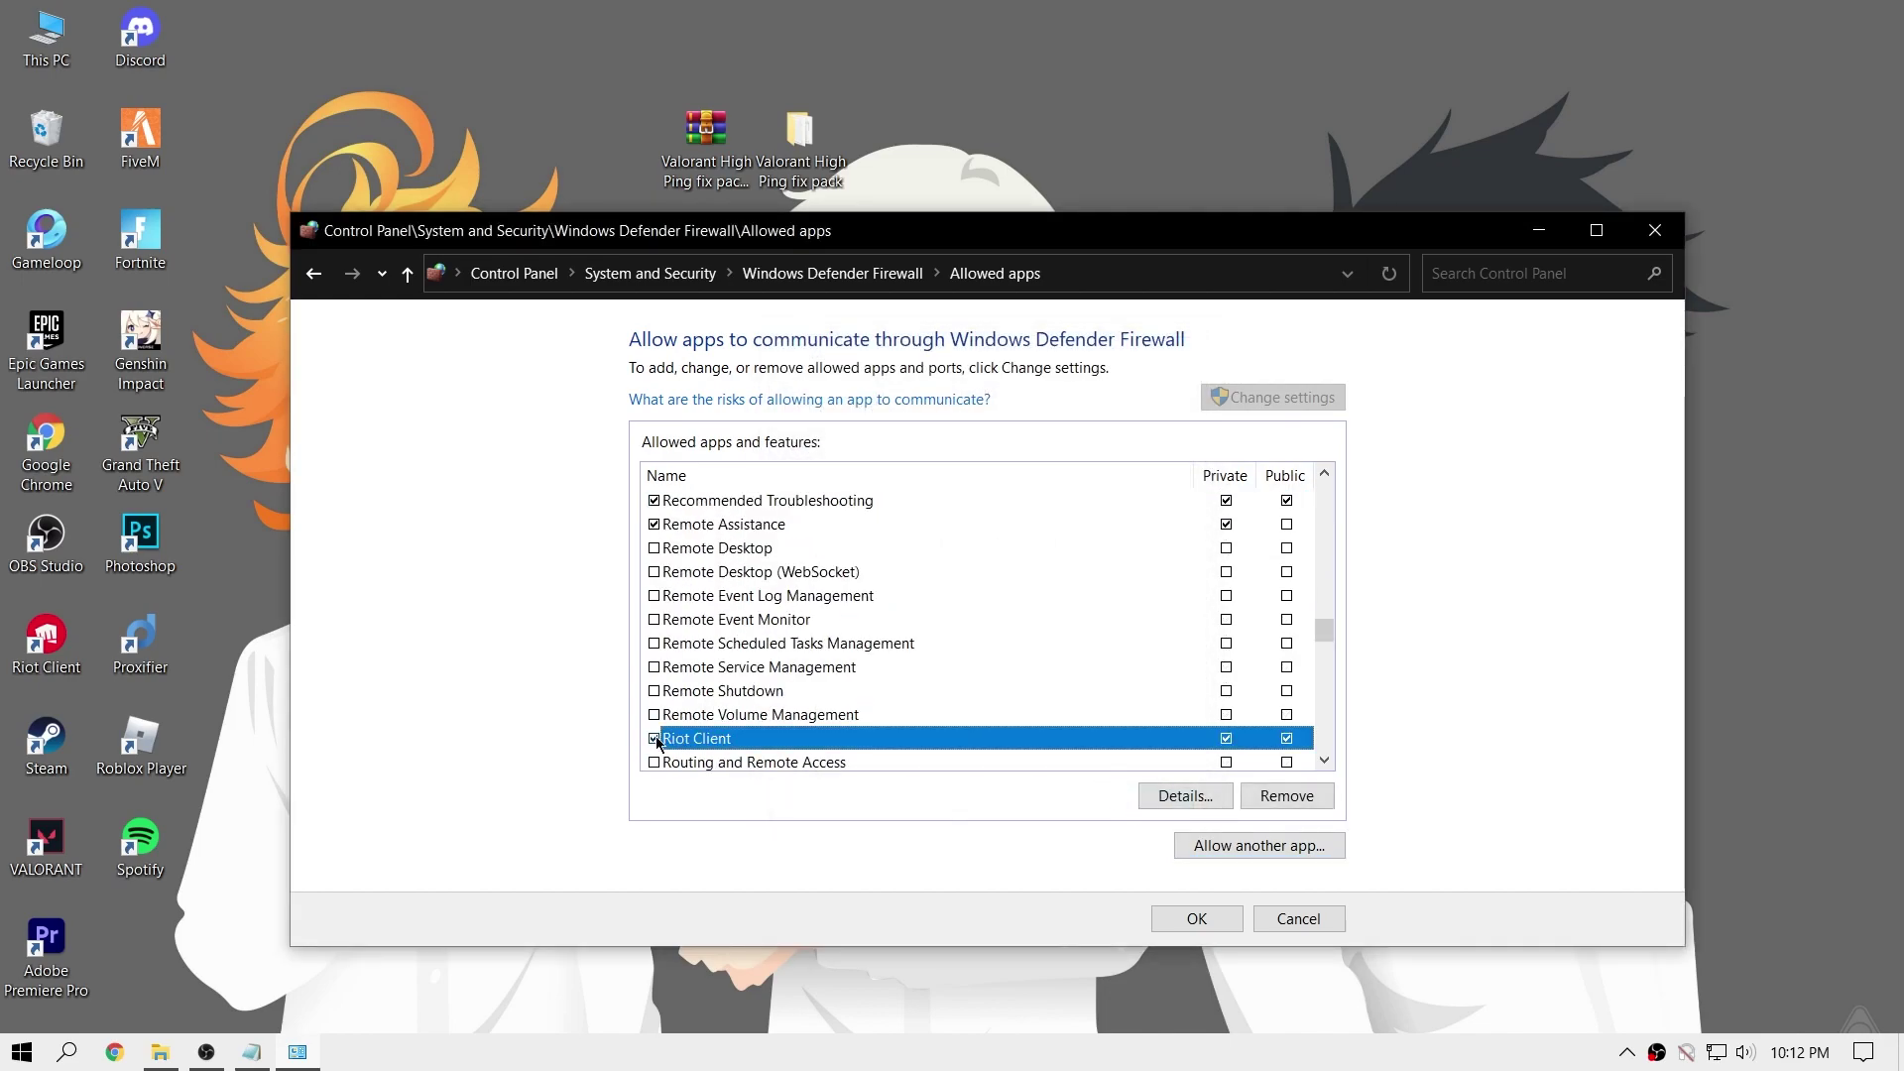
scroll(851, 712, "down", 1)
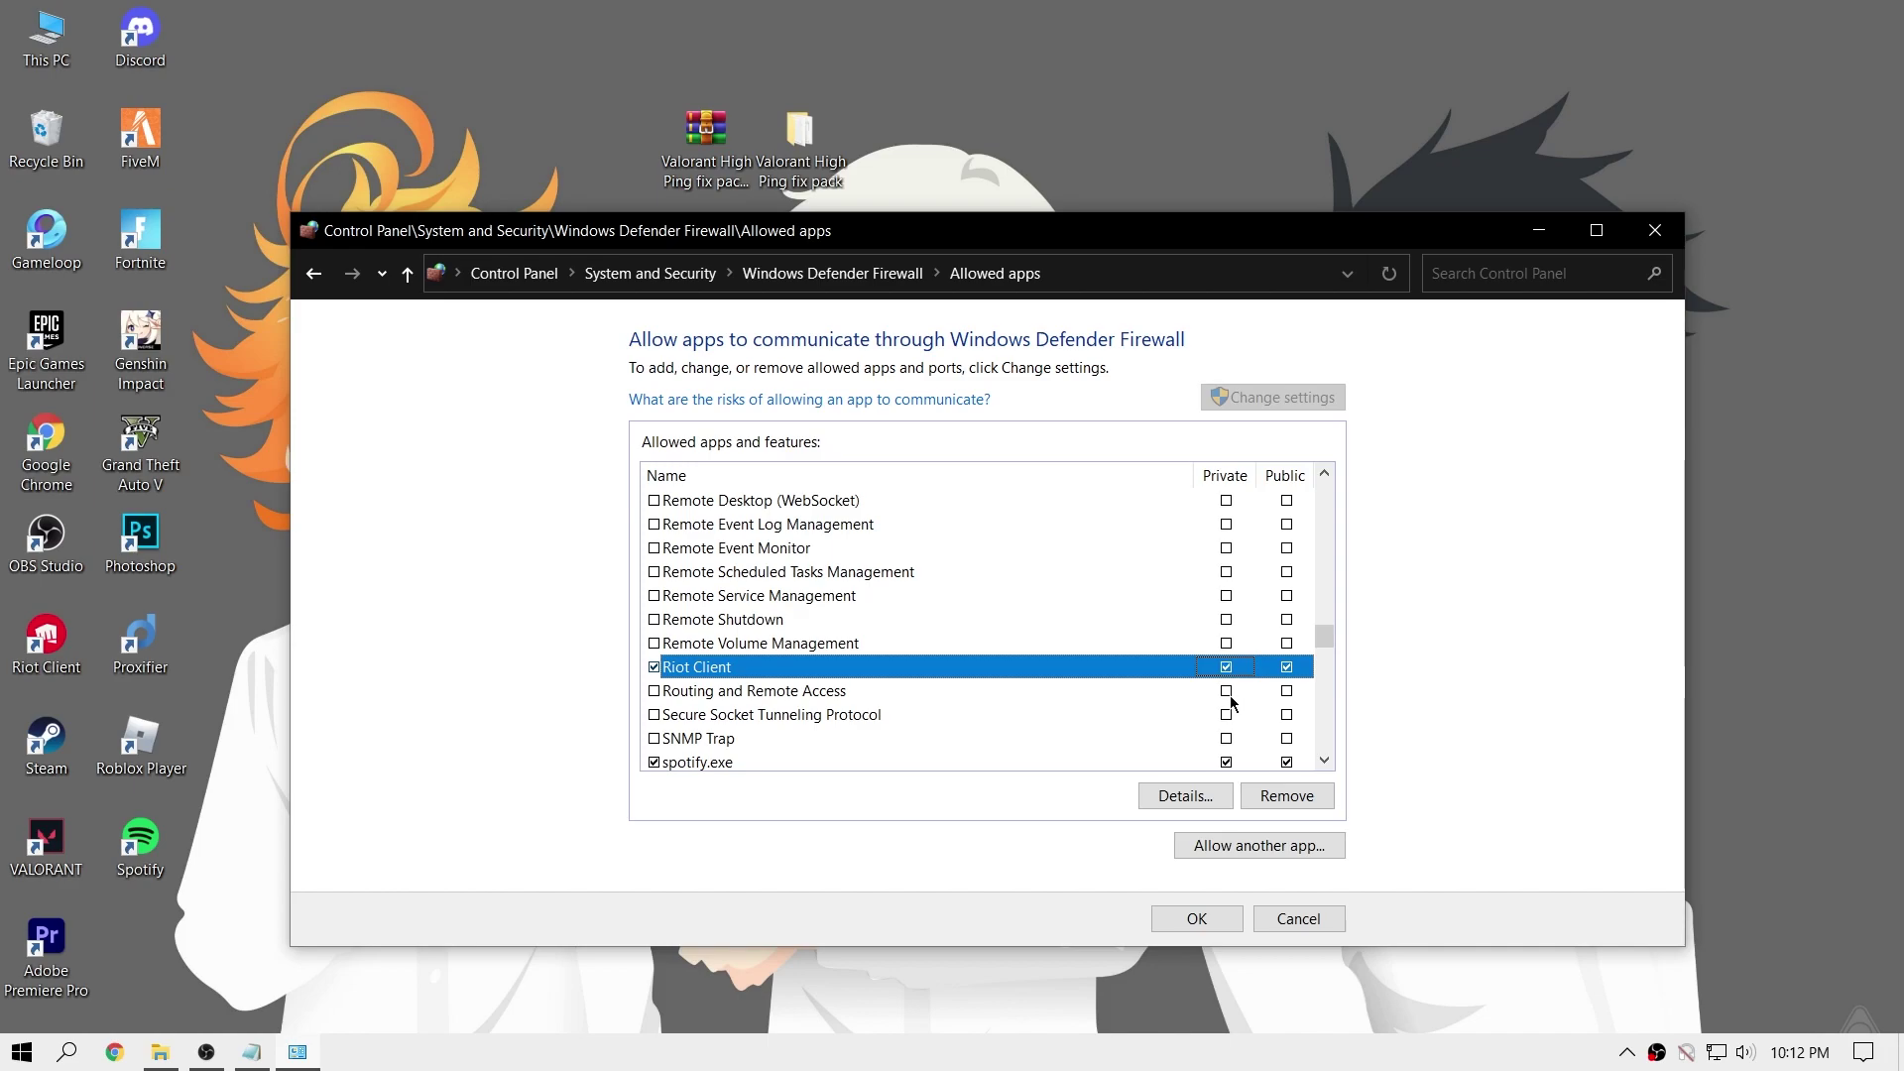
Choose VALORANT-Win64-Shipping.exe from Riot Games\VALORANT\live\ShooterGame\Binaries\Win64 as another app to allow
left_click(1218, 845)
left_click(1148, 714)
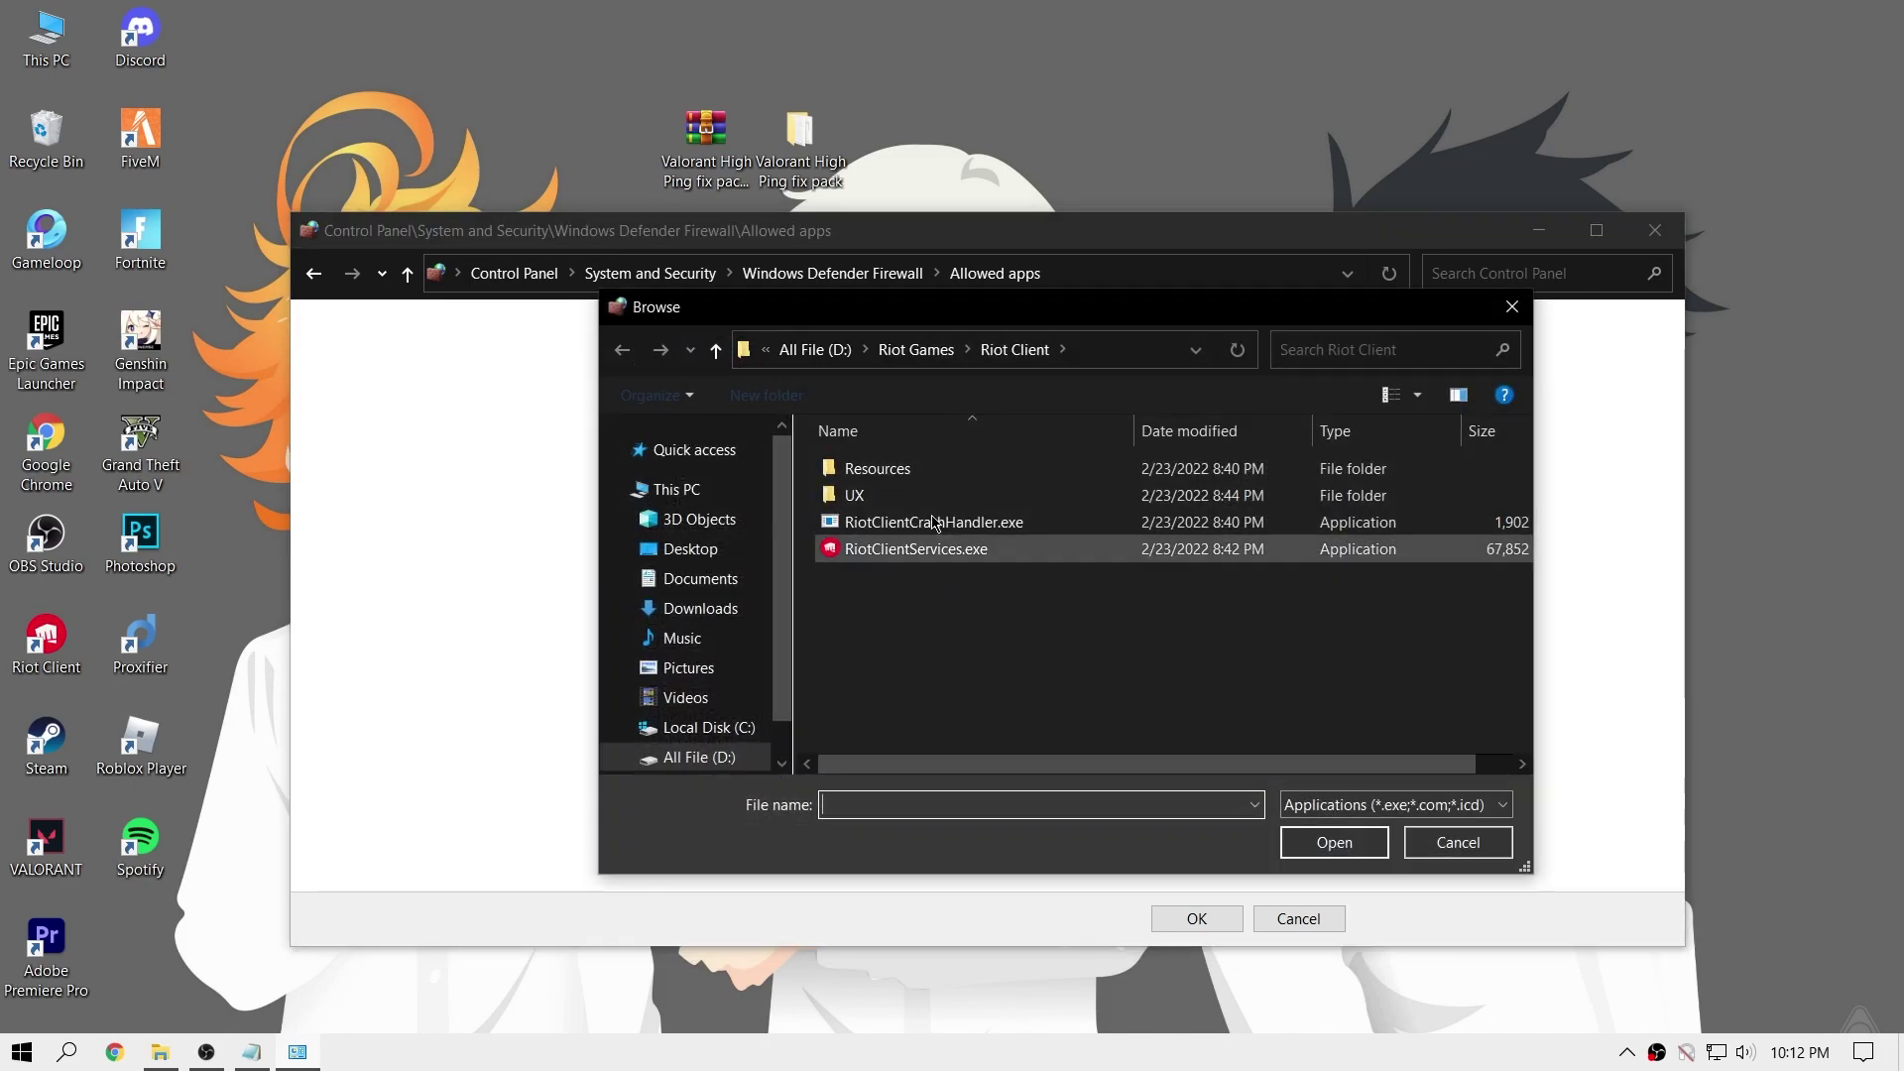
left_click(916, 349)
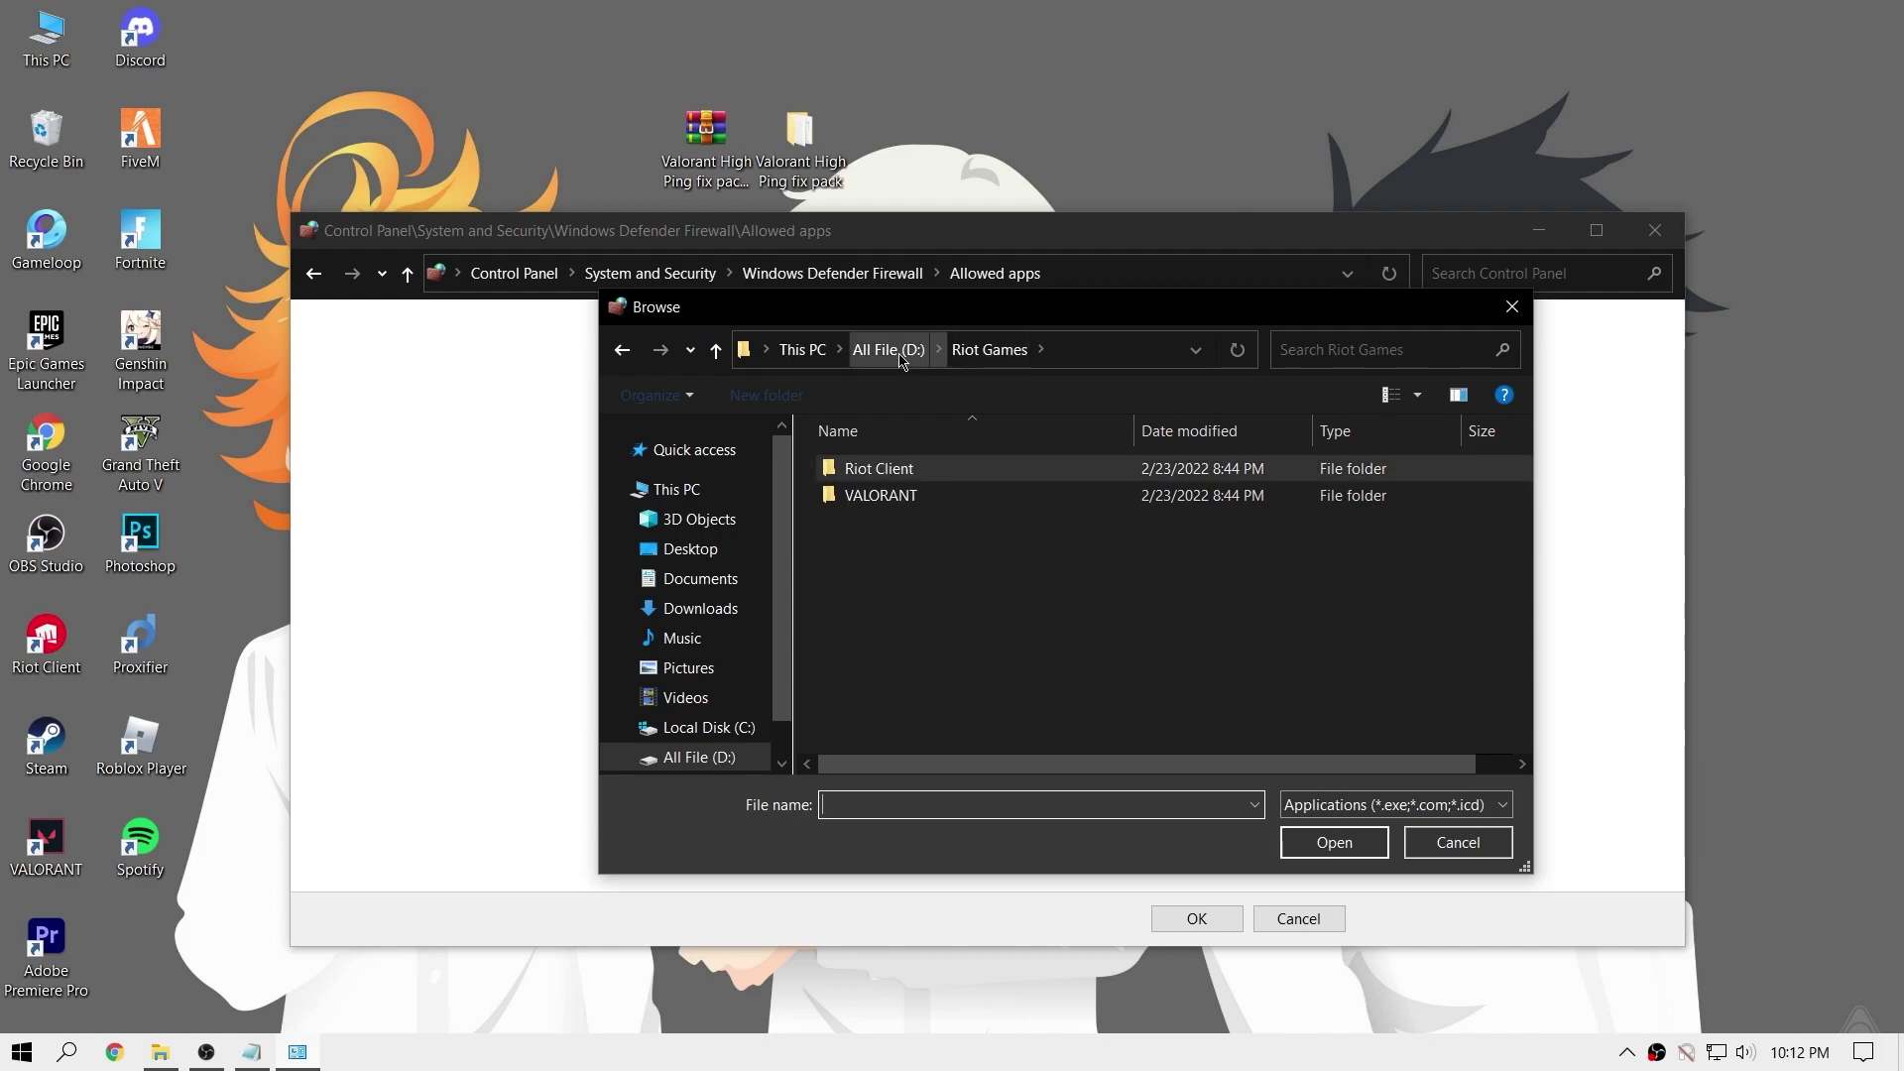
double_click(903, 498)
double_click(873, 468)
double_click(898, 495)
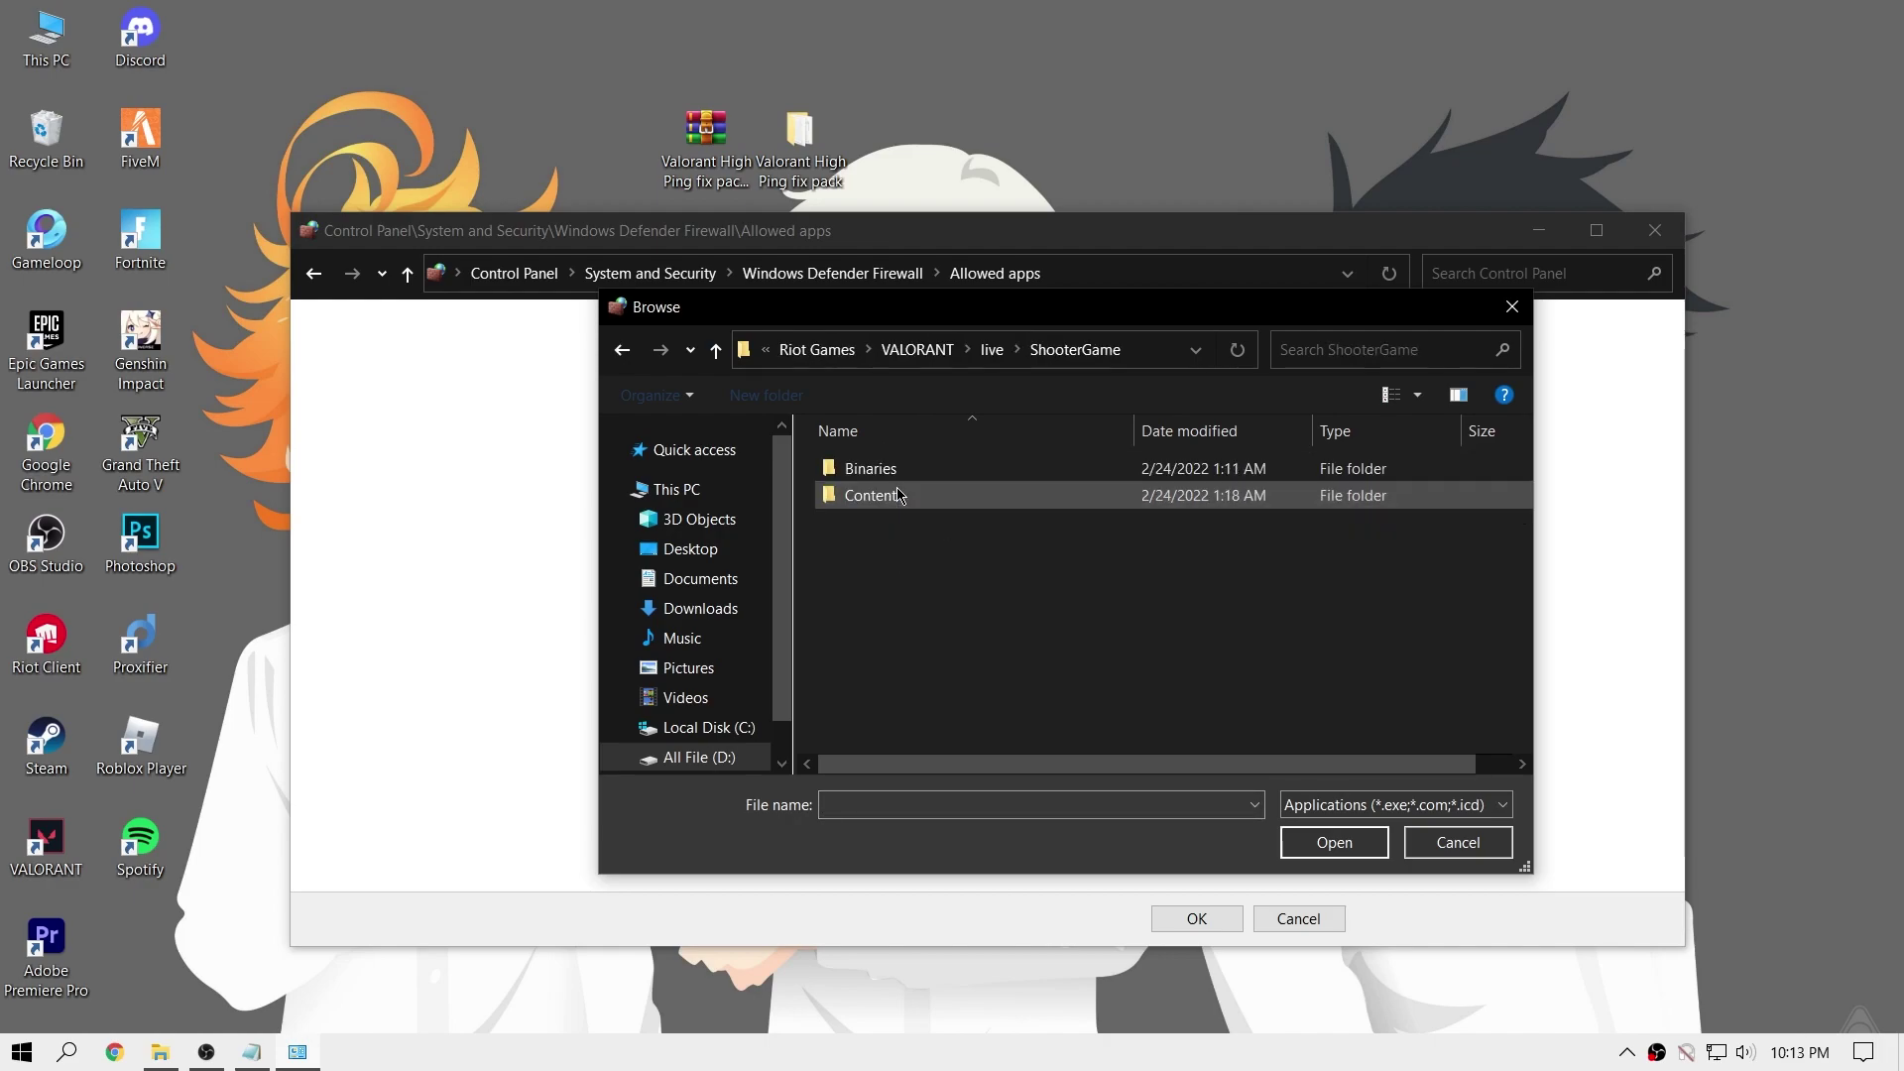
double_click(878, 468)
double_click(887, 470)
left_click(876, 504)
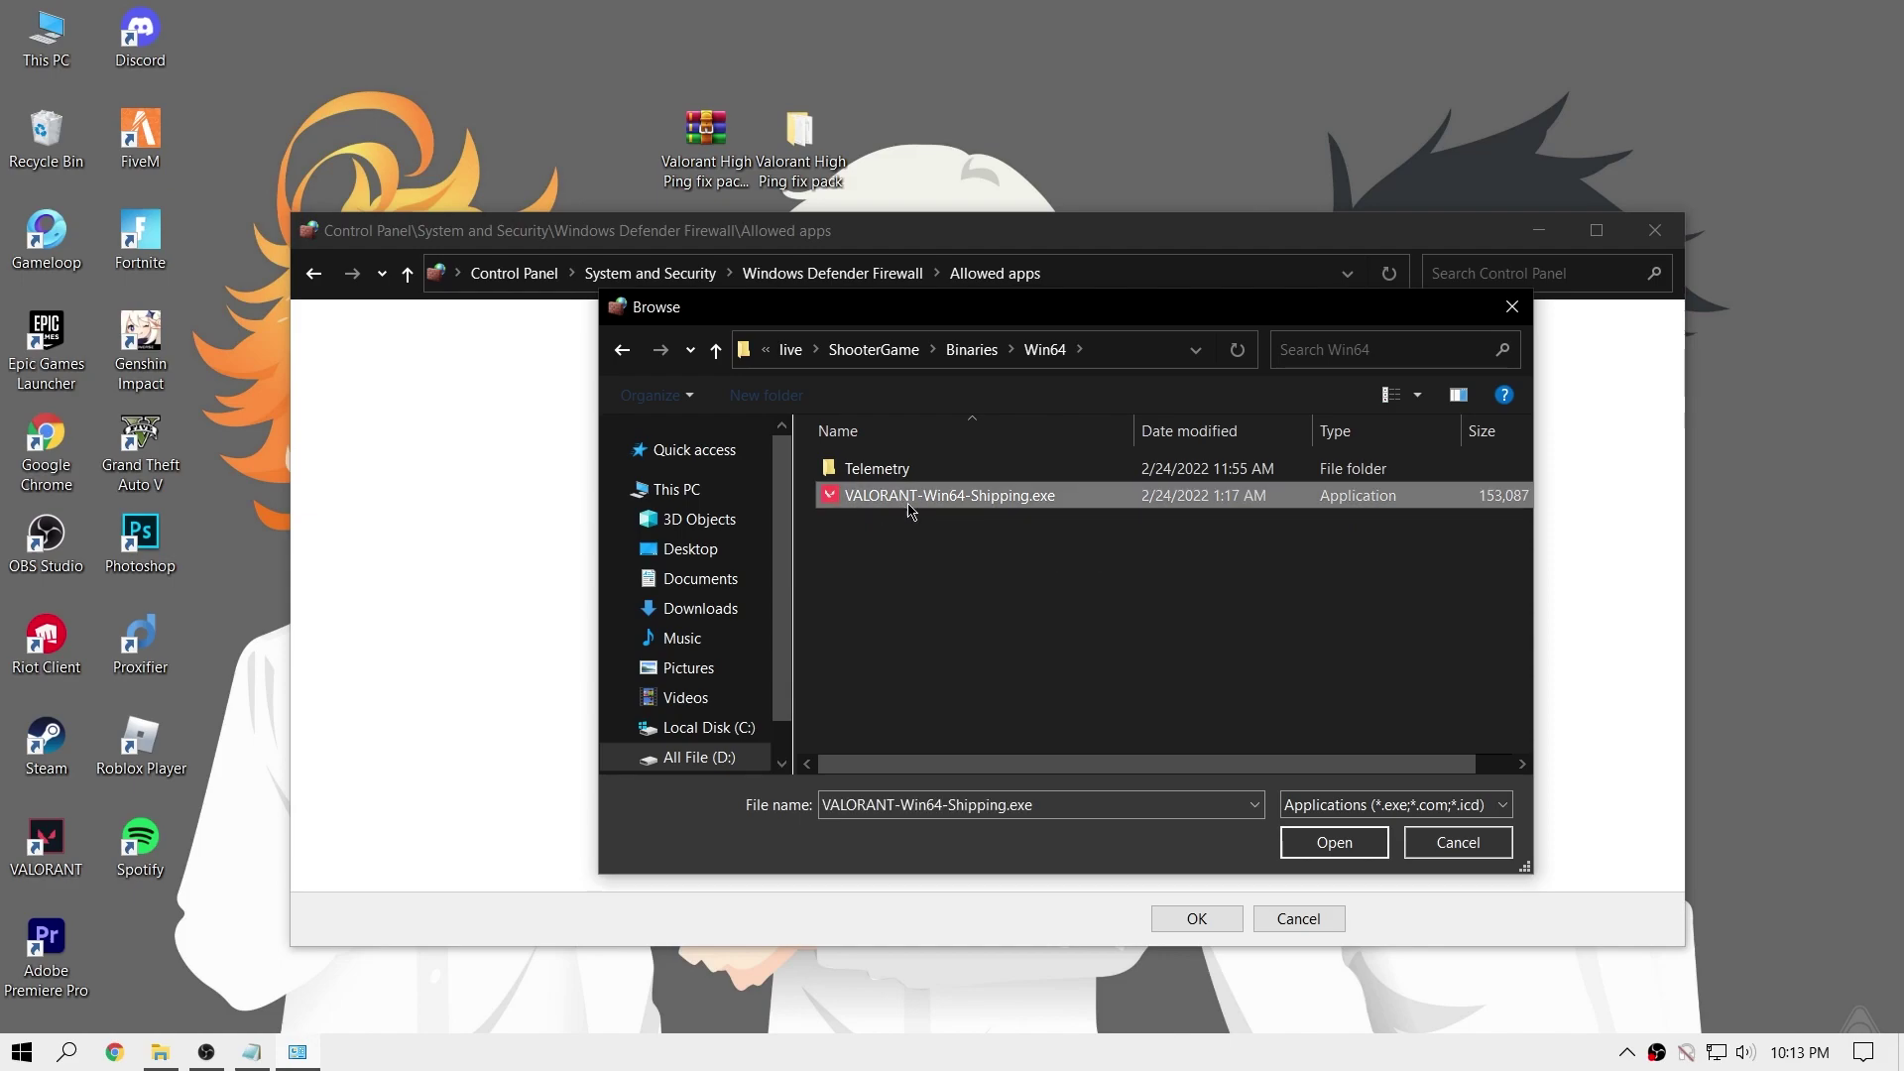
left_click(1329, 842)
Try to add VALORANT to the allowed apps, check its private and public access, and save the list
left_click(1067, 810)
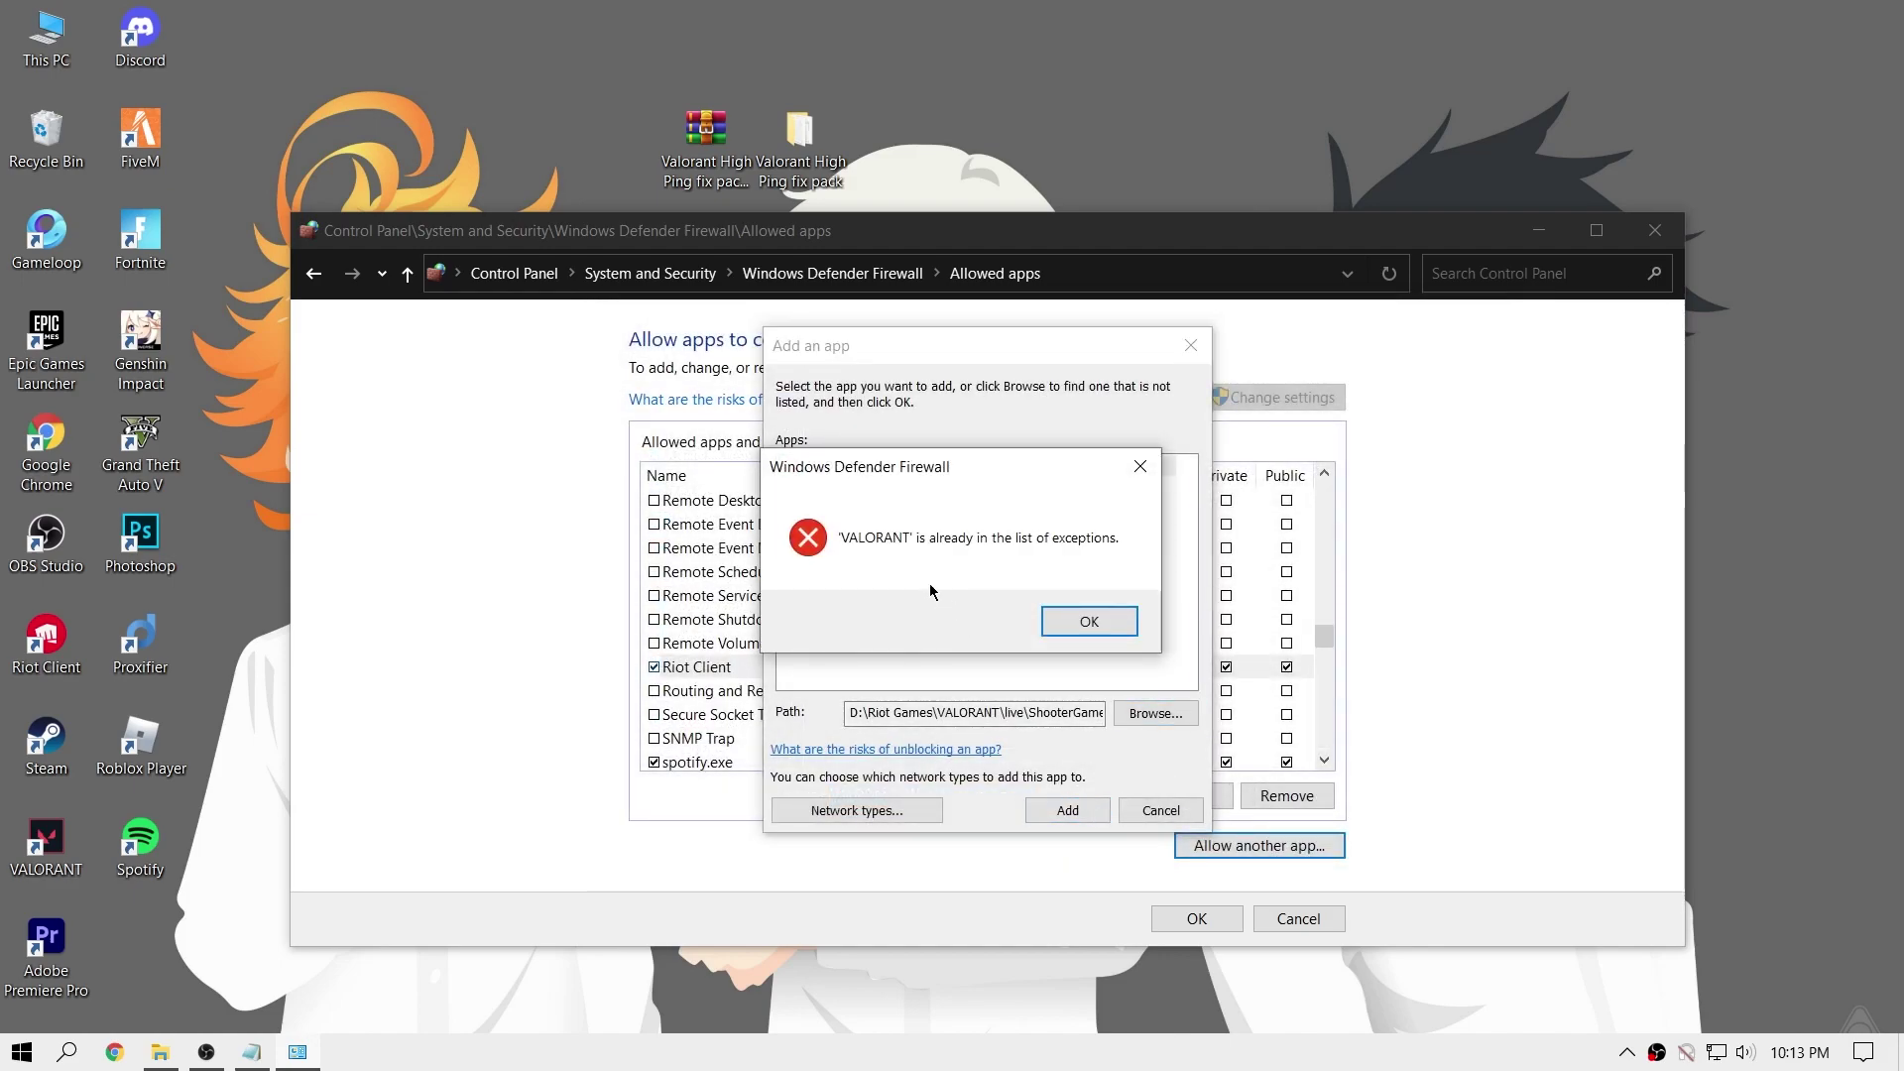
left_click(1088, 623)
left_click(1161, 810)
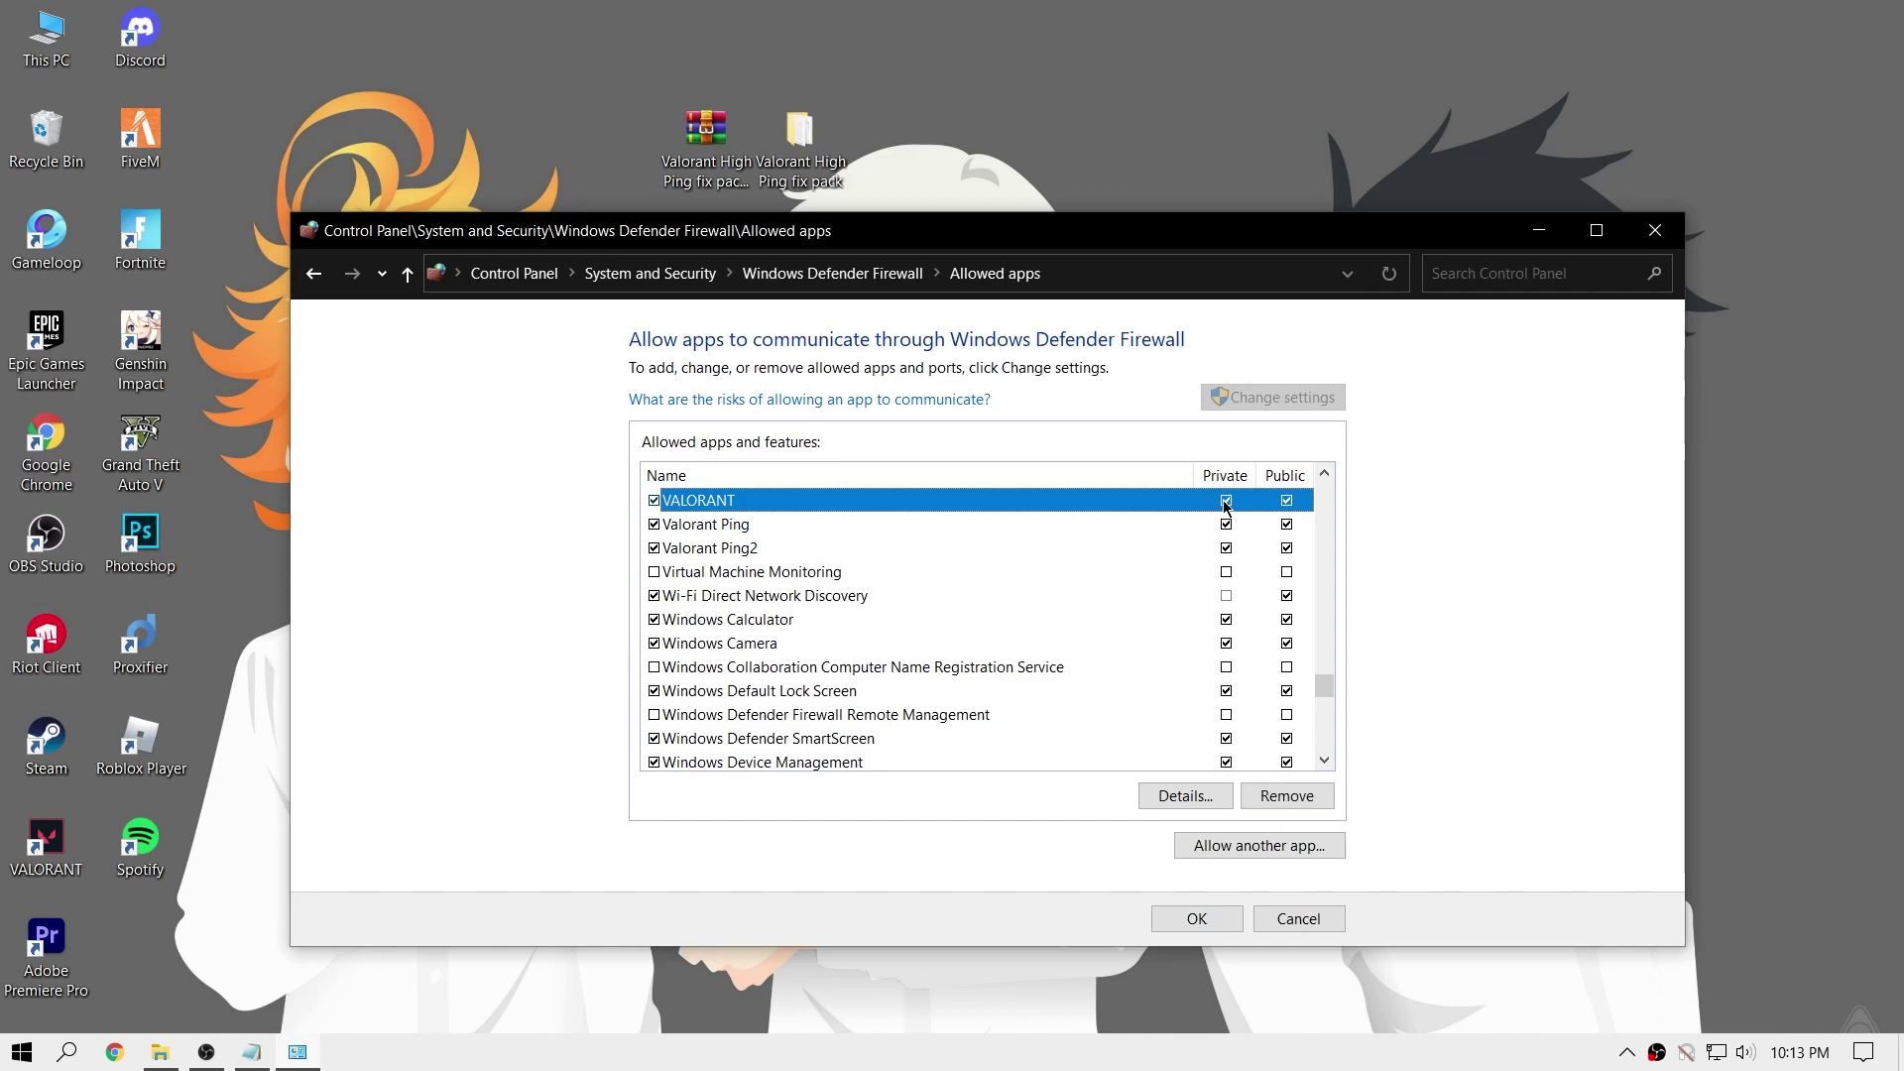
left_click(1200, 921)
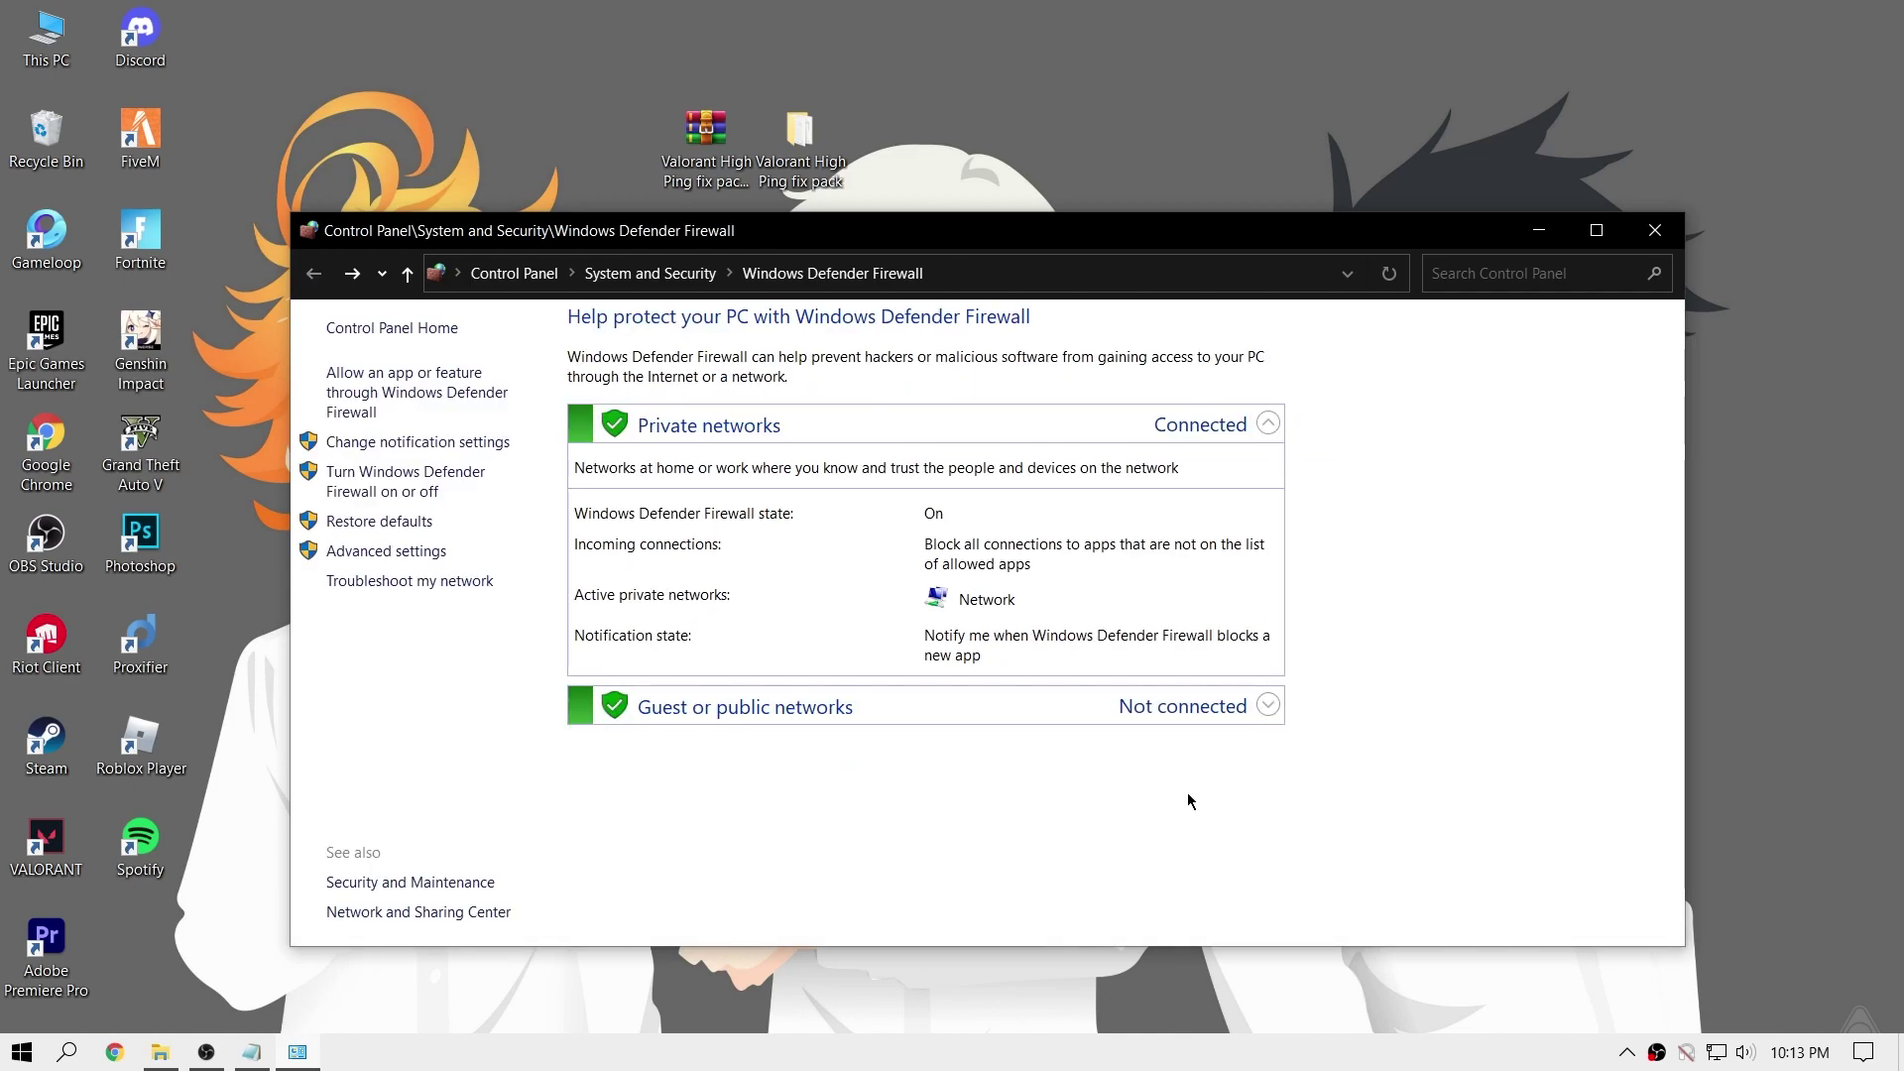
Close the Windows Defender Firewall window and refresh the desktop
left_click(1655, 230)
right_click(1163, 350)
left_click(1195, 426)
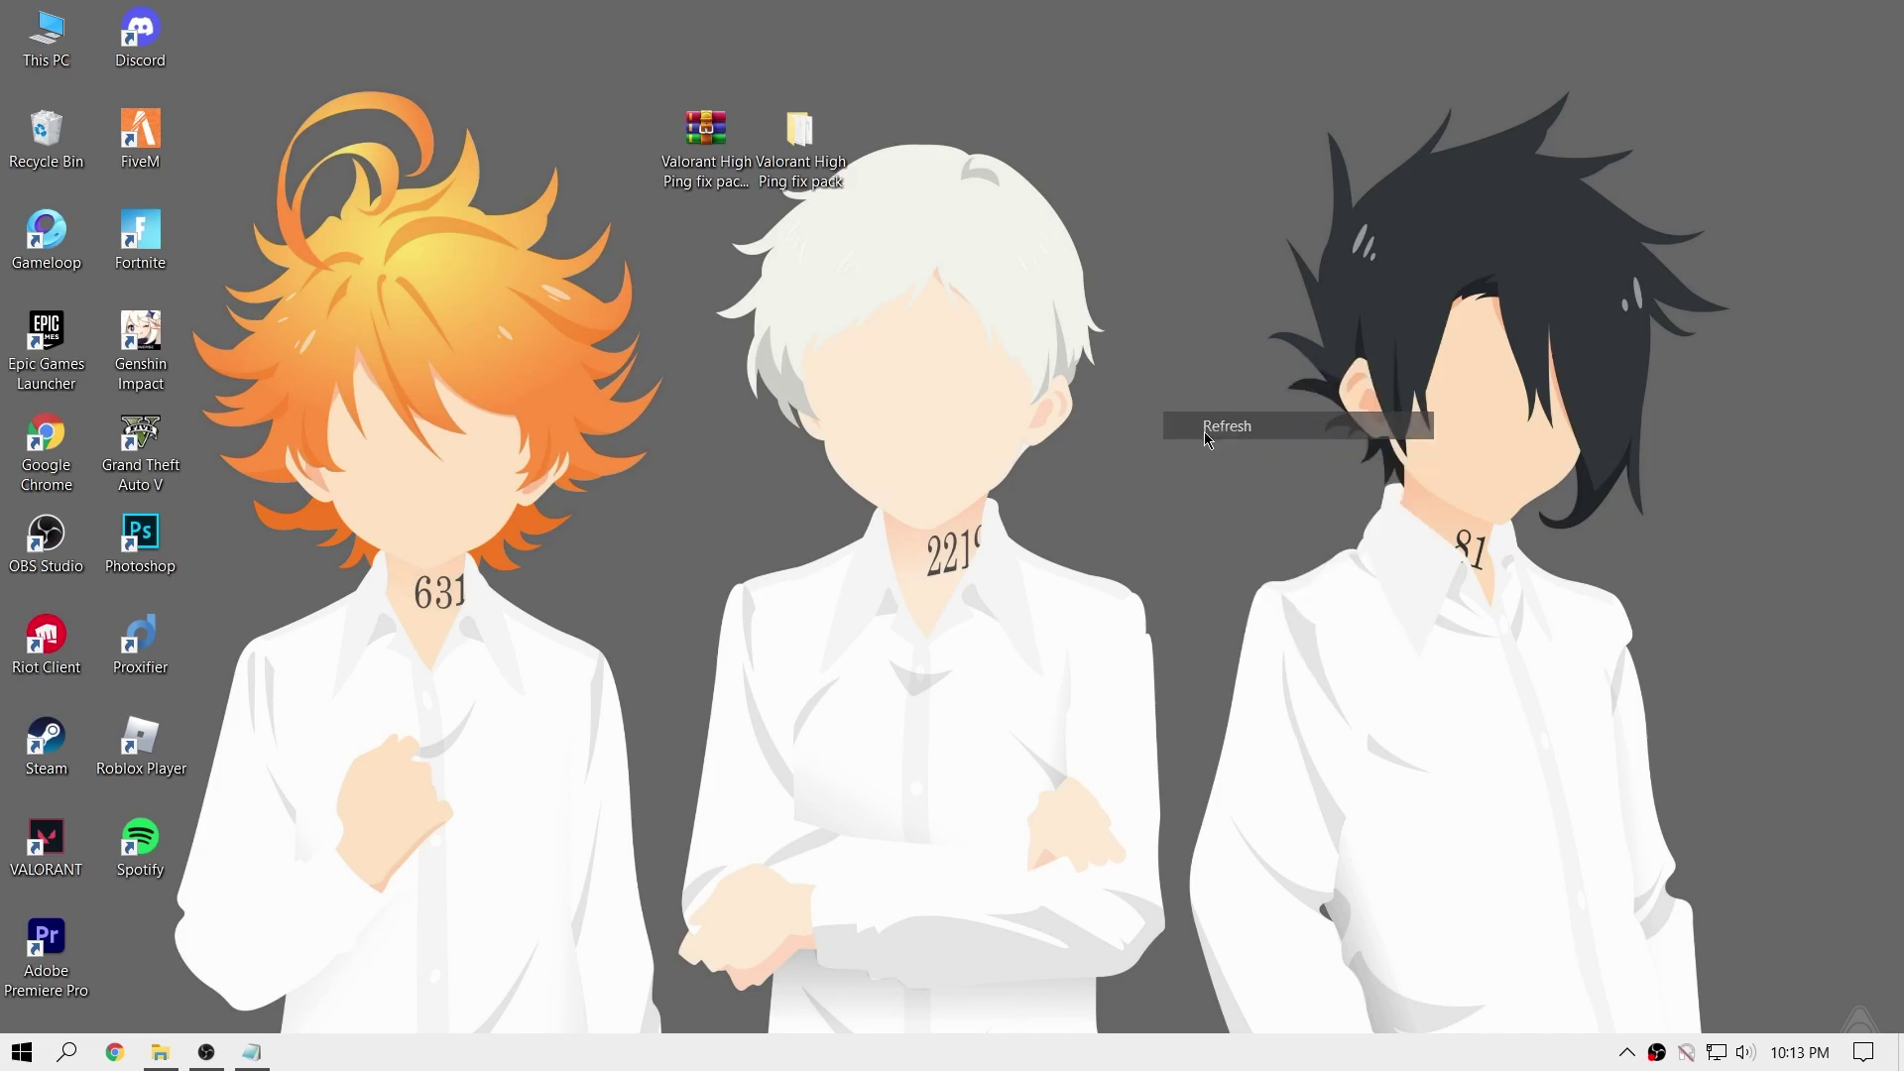